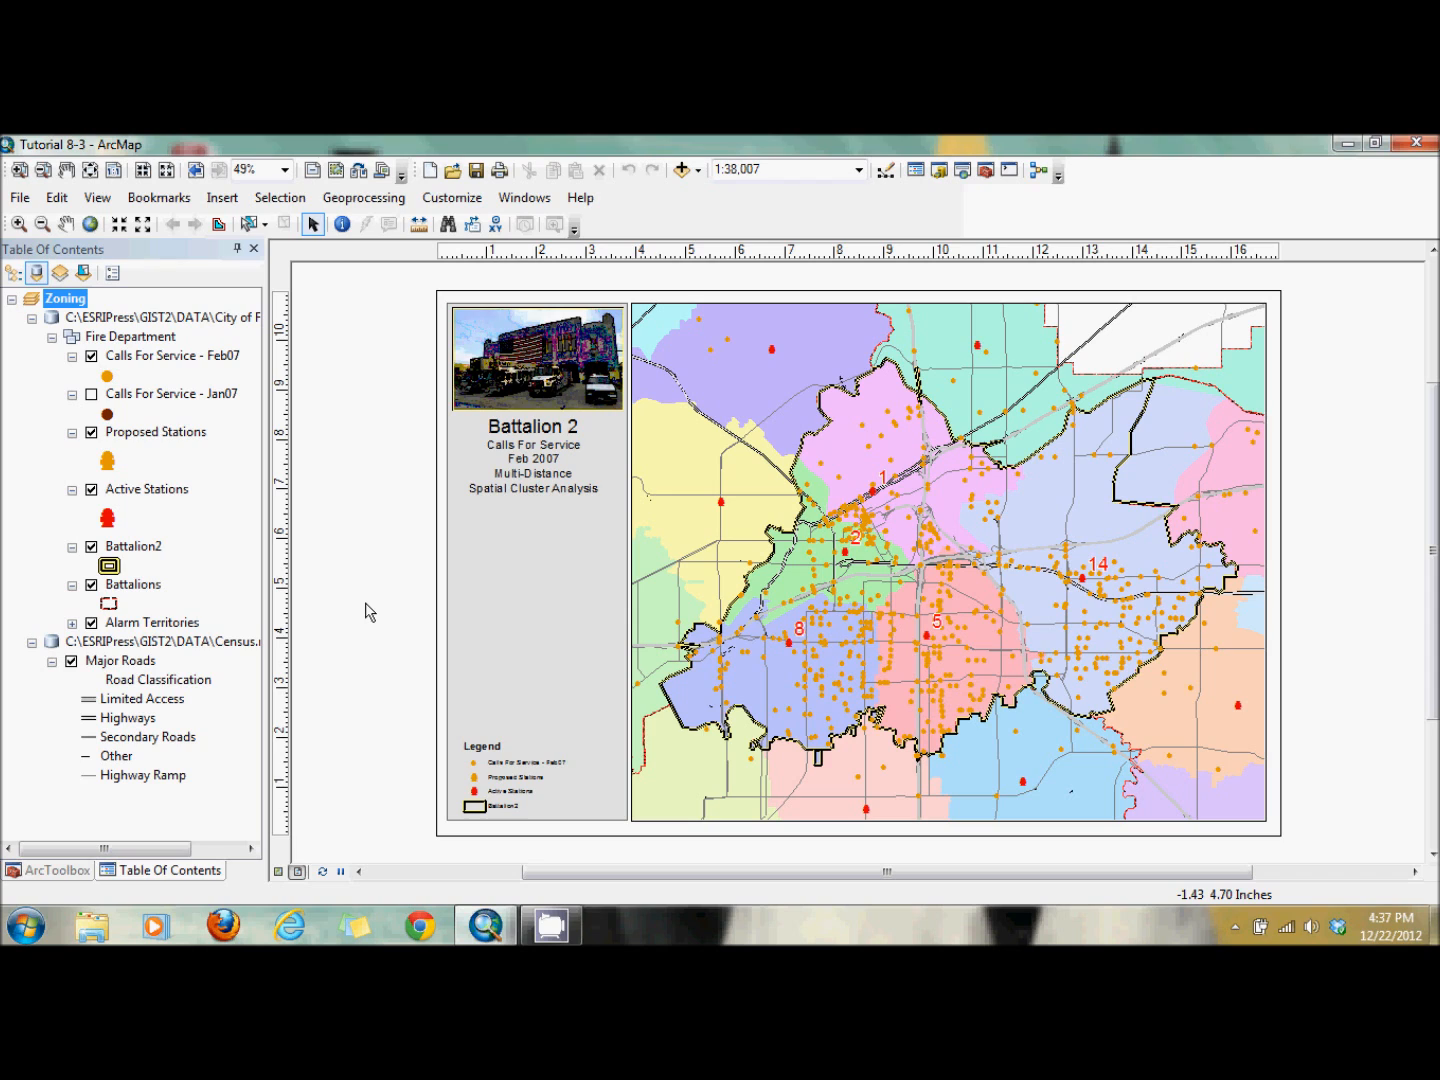
{"action": "left_click", "coordinate": [582, 197]}
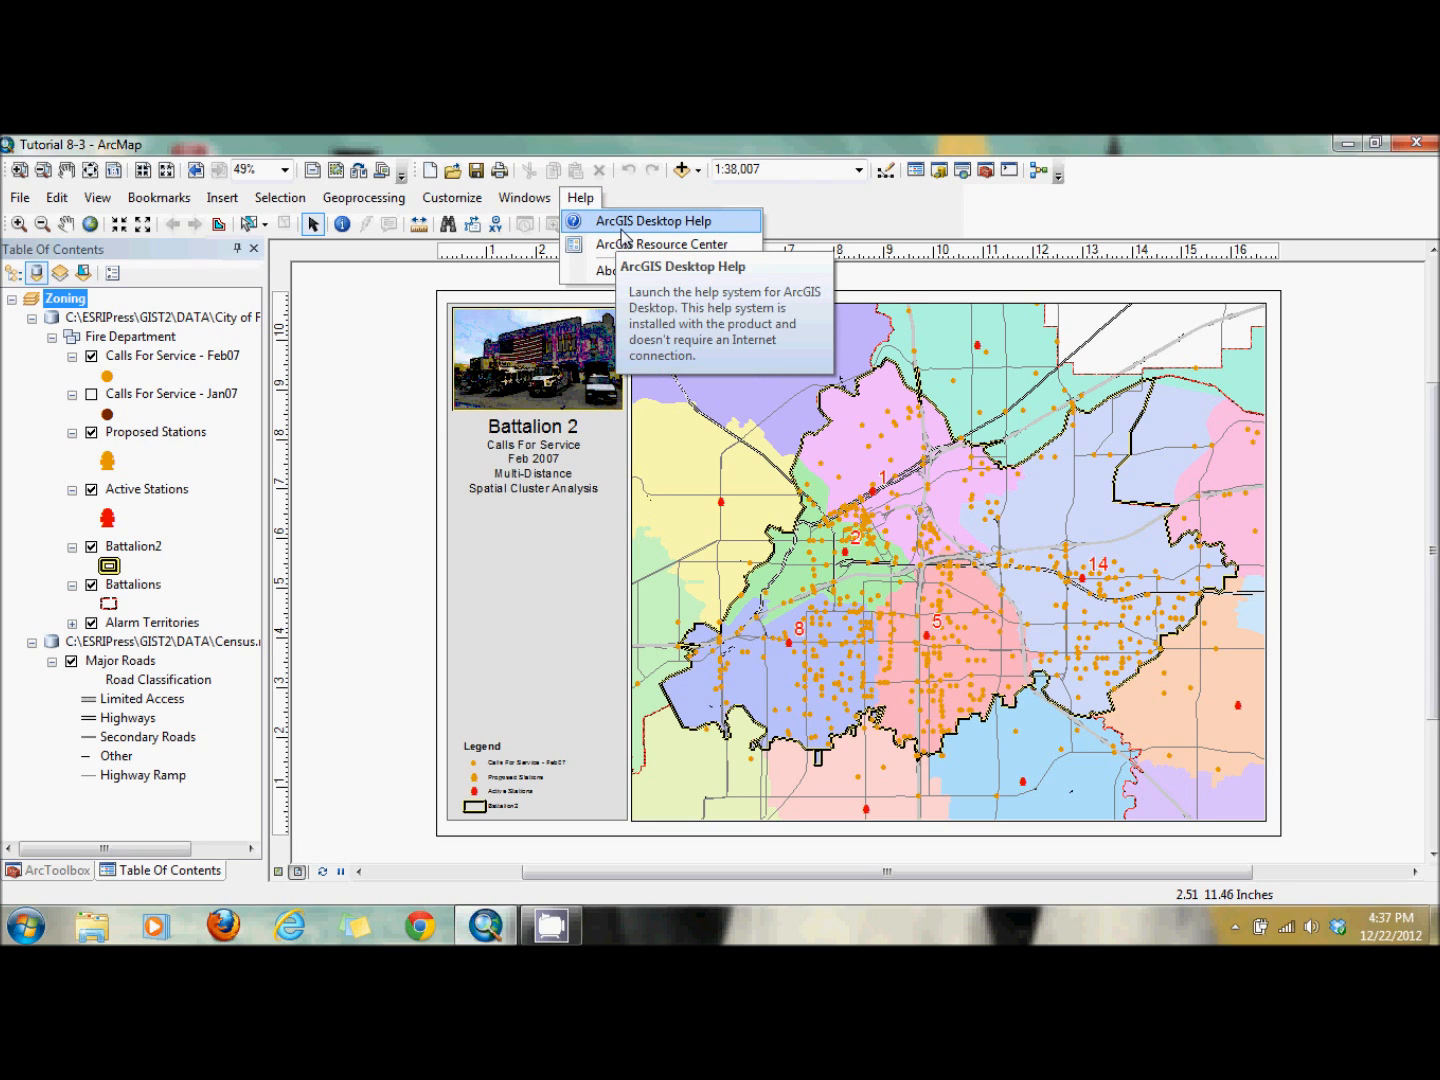
{"action": "left_click", "coordinate": [370, 424]}
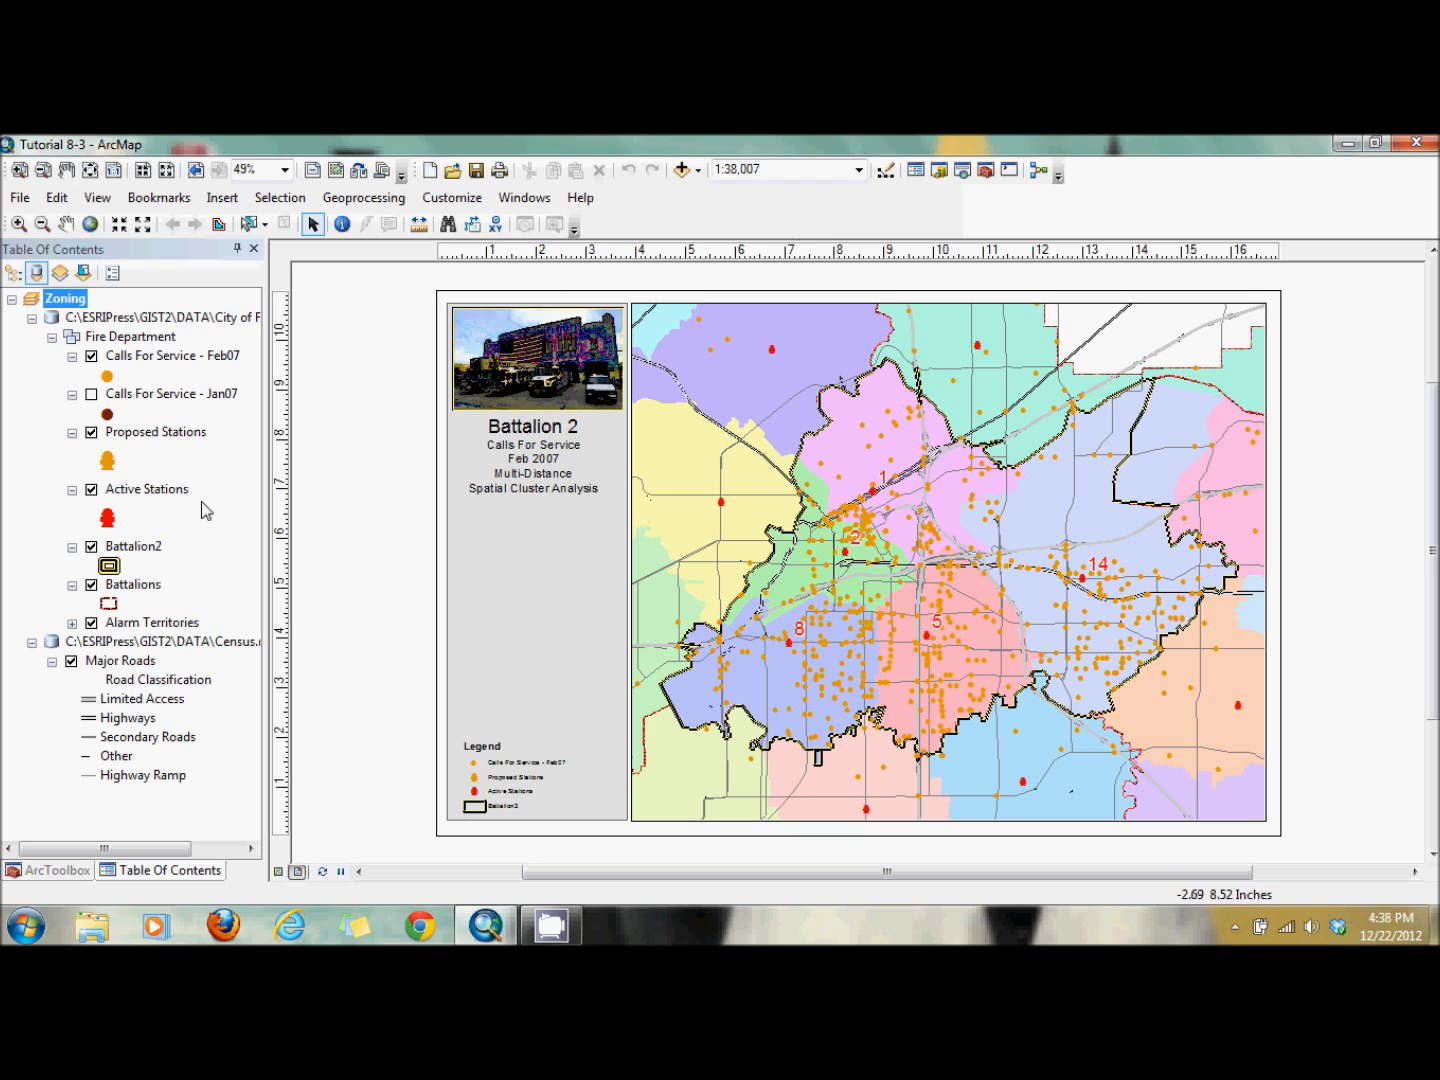
- Open the Multi-Distance Spatial Cluster Analysis (Ripleys K Function) tool from the Analyzing Patterns toolset of Spatial Statistics Tools
{"action": "left_click", "coordinate": [57, 870]}
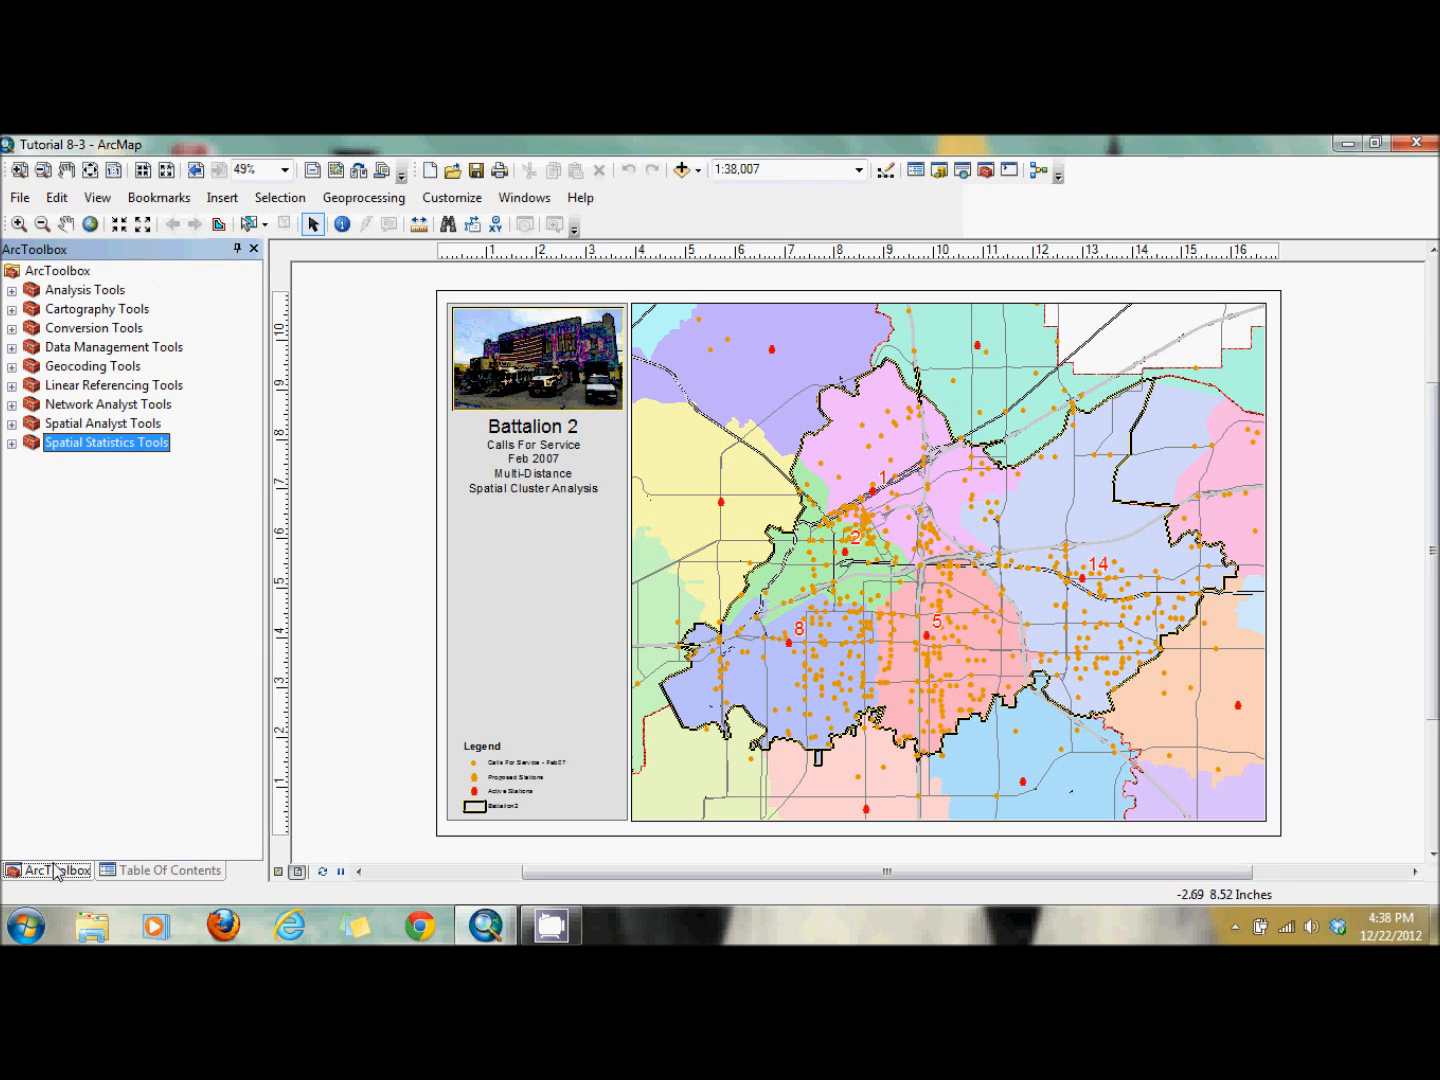
{"action": "left_click", "coordinate": [13, 443]}
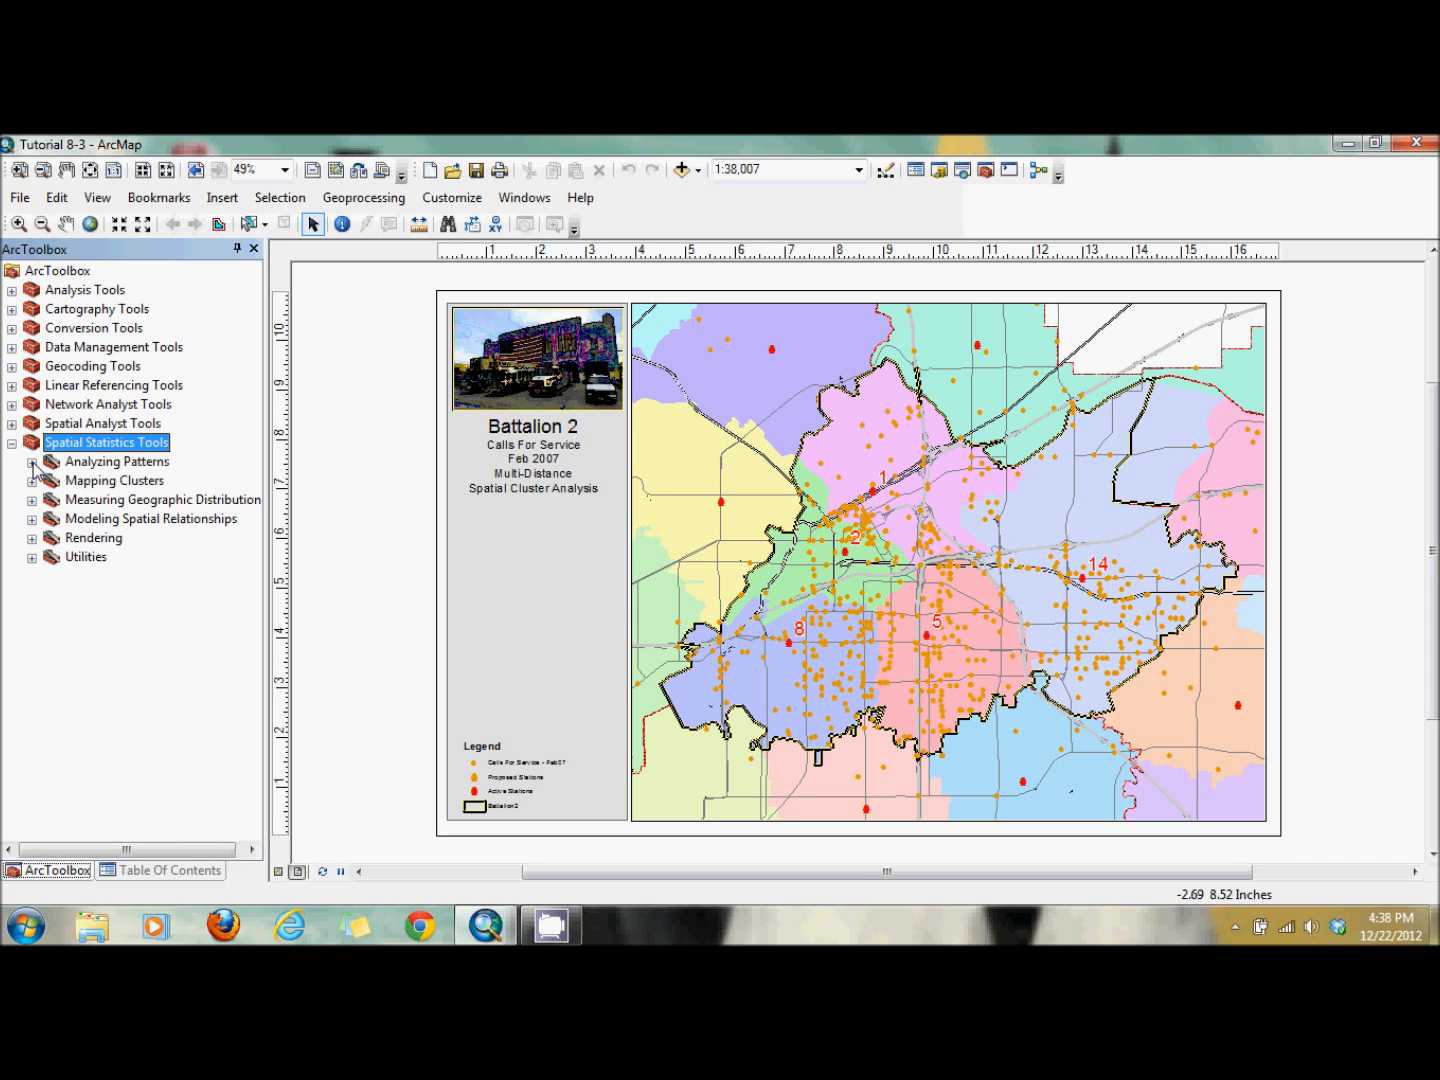
{"action": "left_click", "coordinate": [32, 463]}
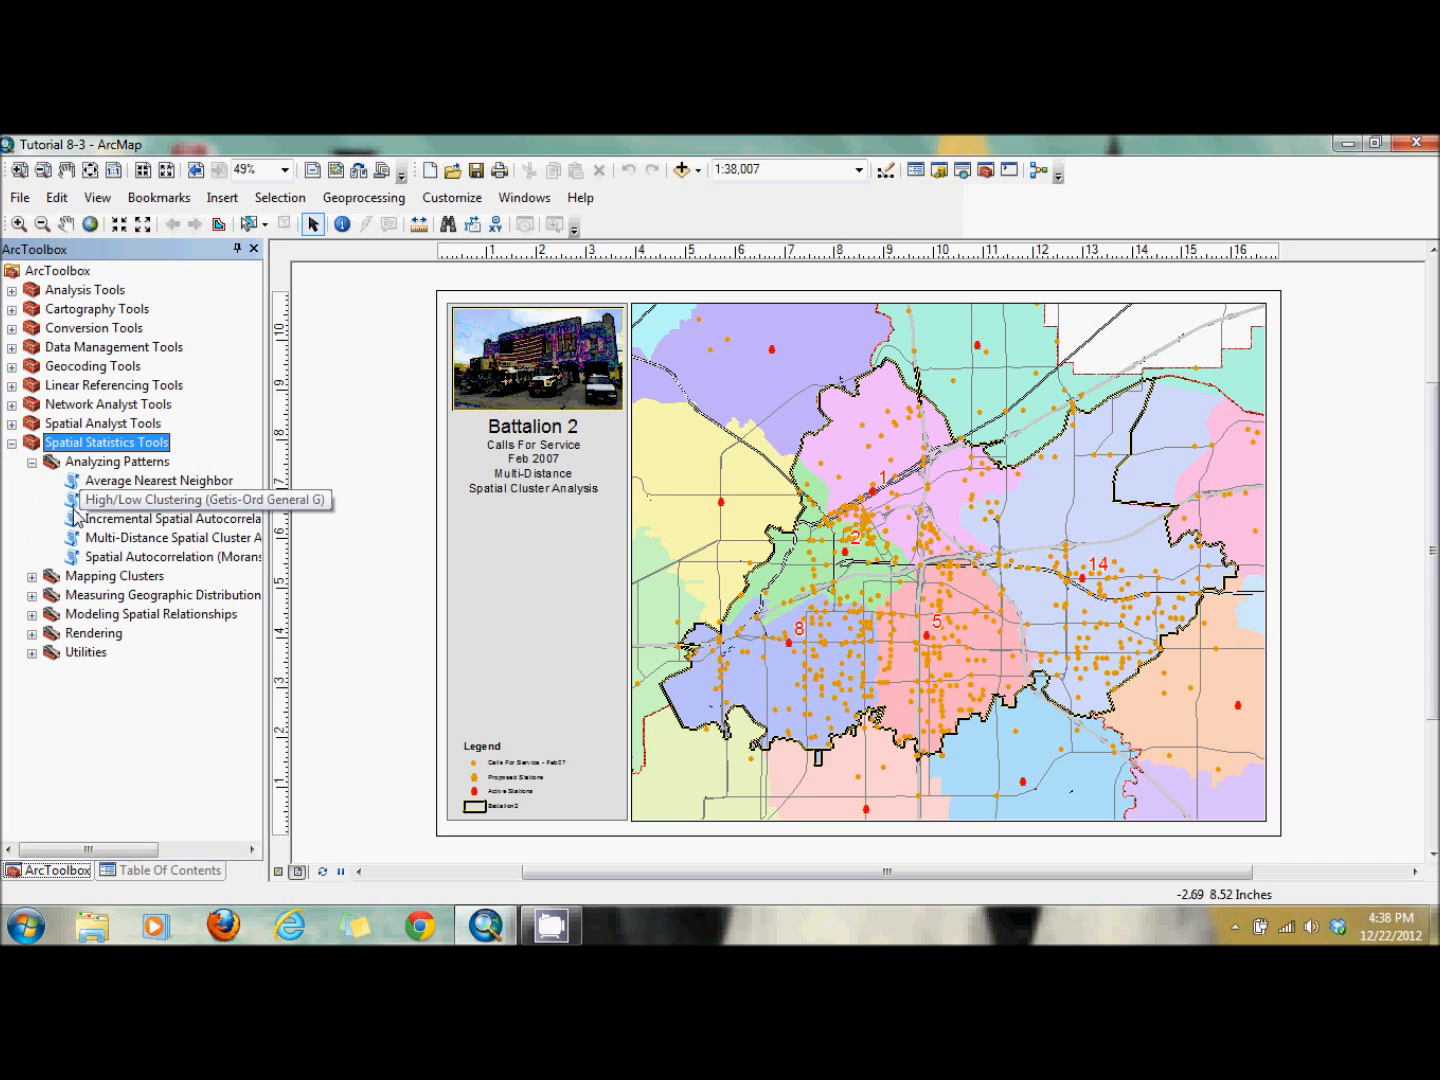
{"action": "left_click", "coordinate": [166, 542]}
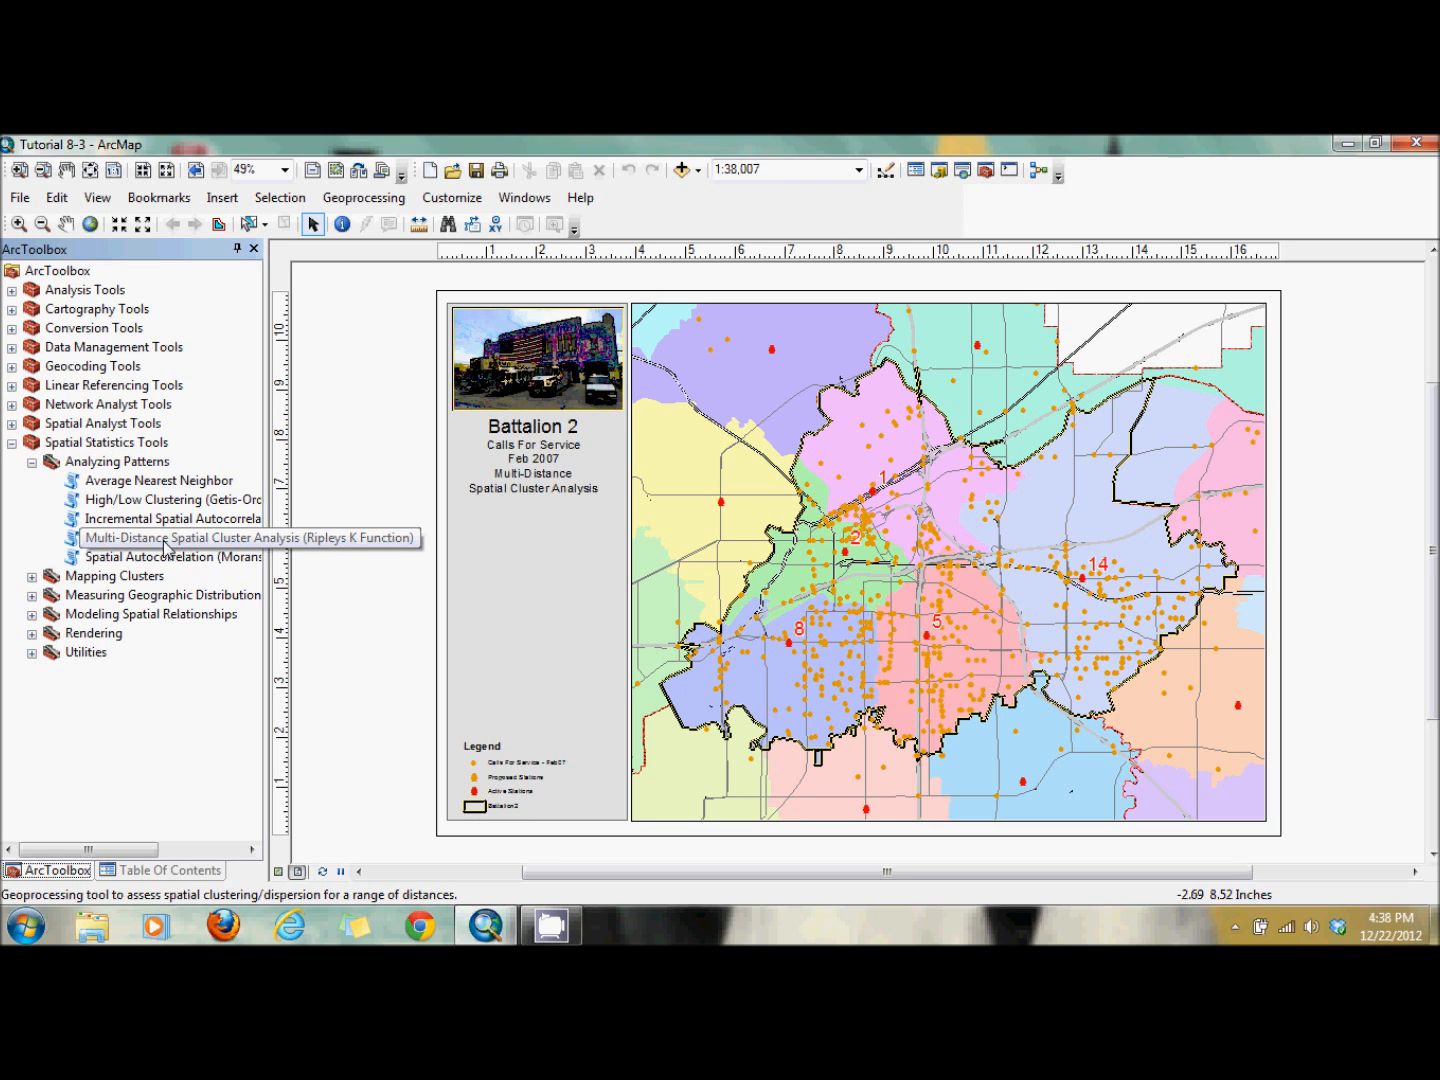
{"action": "double_click", "coordinate": [165, 542]}
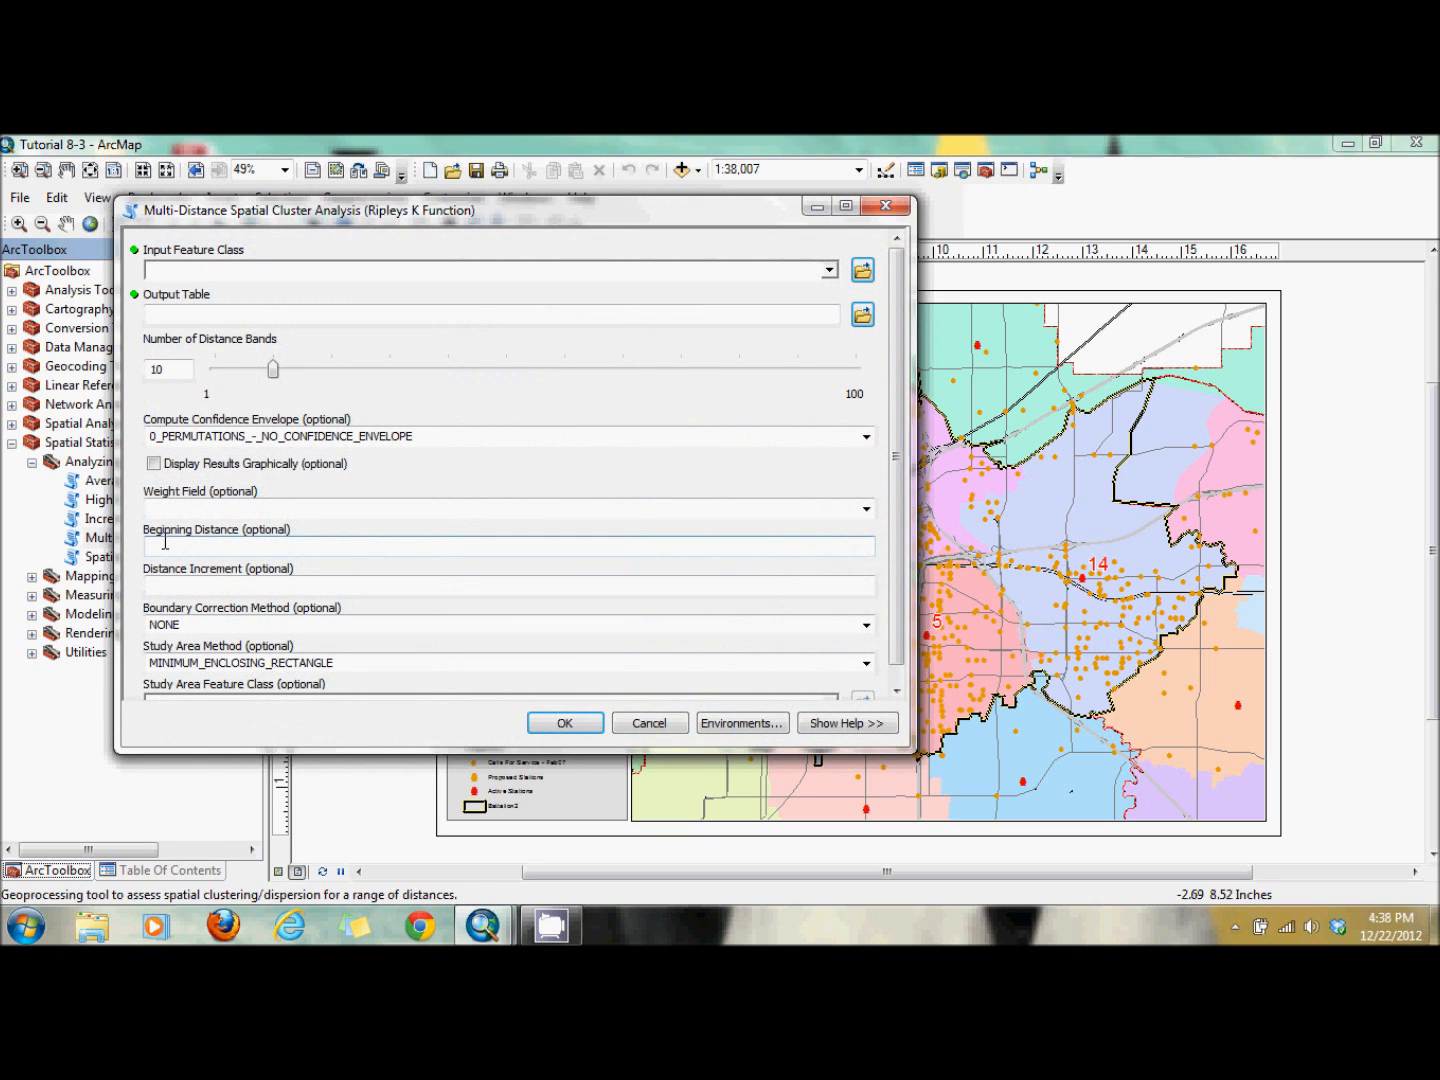
- Use Calls For Service - Feb07 as the input feature class and save the output table as Kfunction in Landuse Comparison.mdb
{"action": "left_click", "coordinate": [829, 270]}
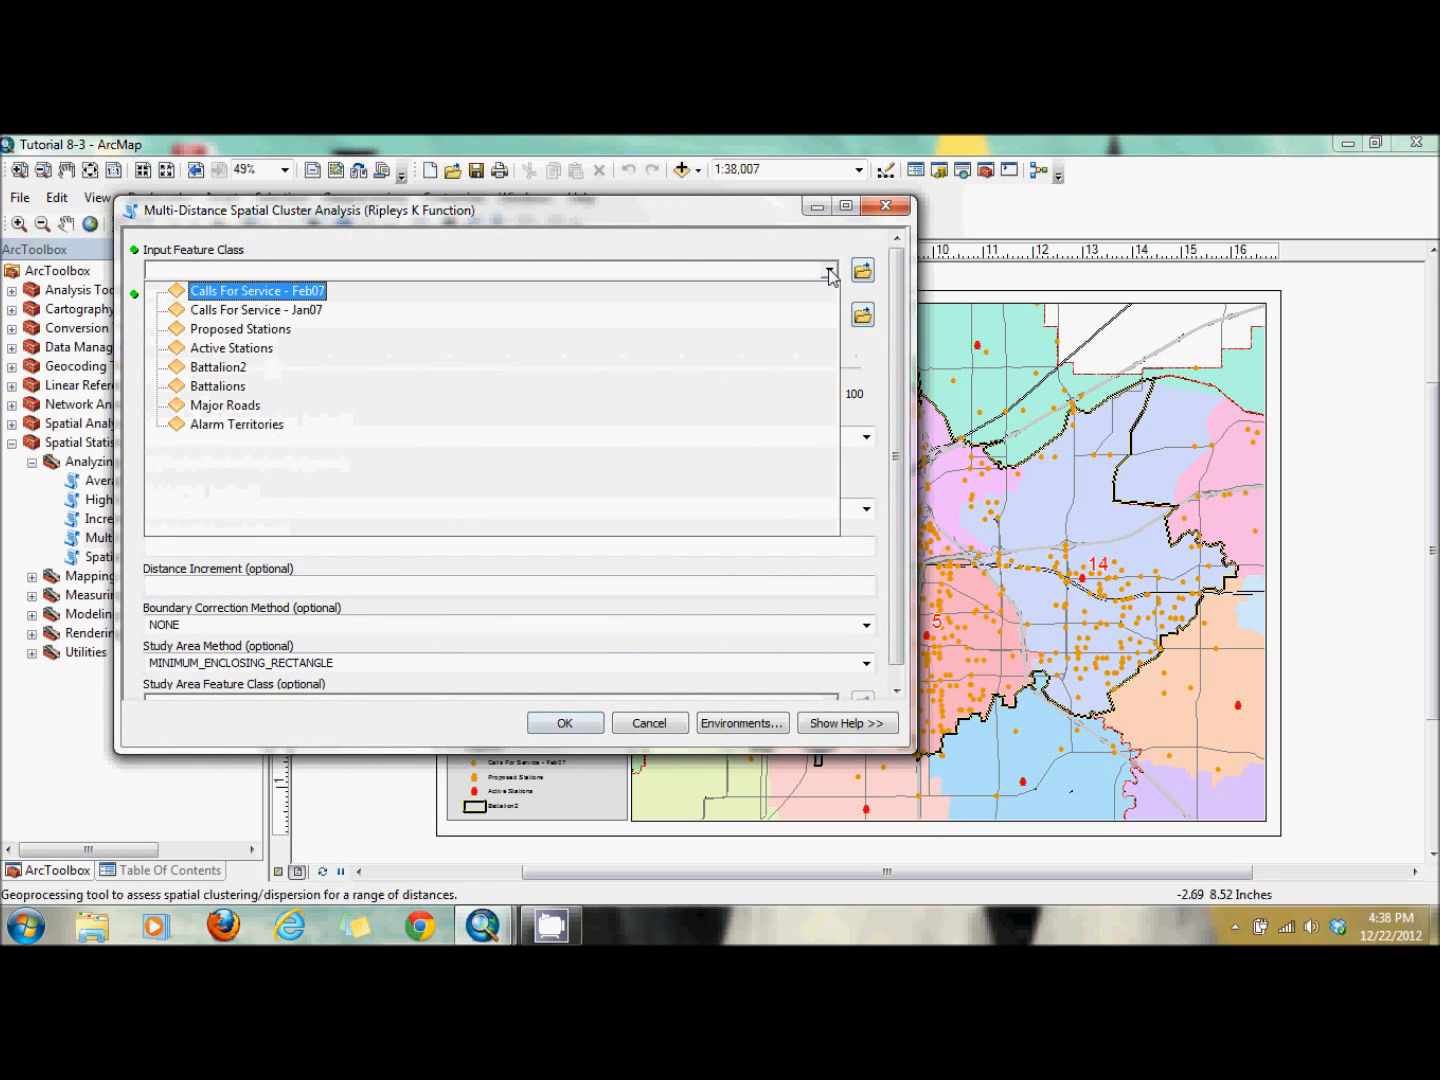
{"action": "left_click", "coordinate": [318, 293]}
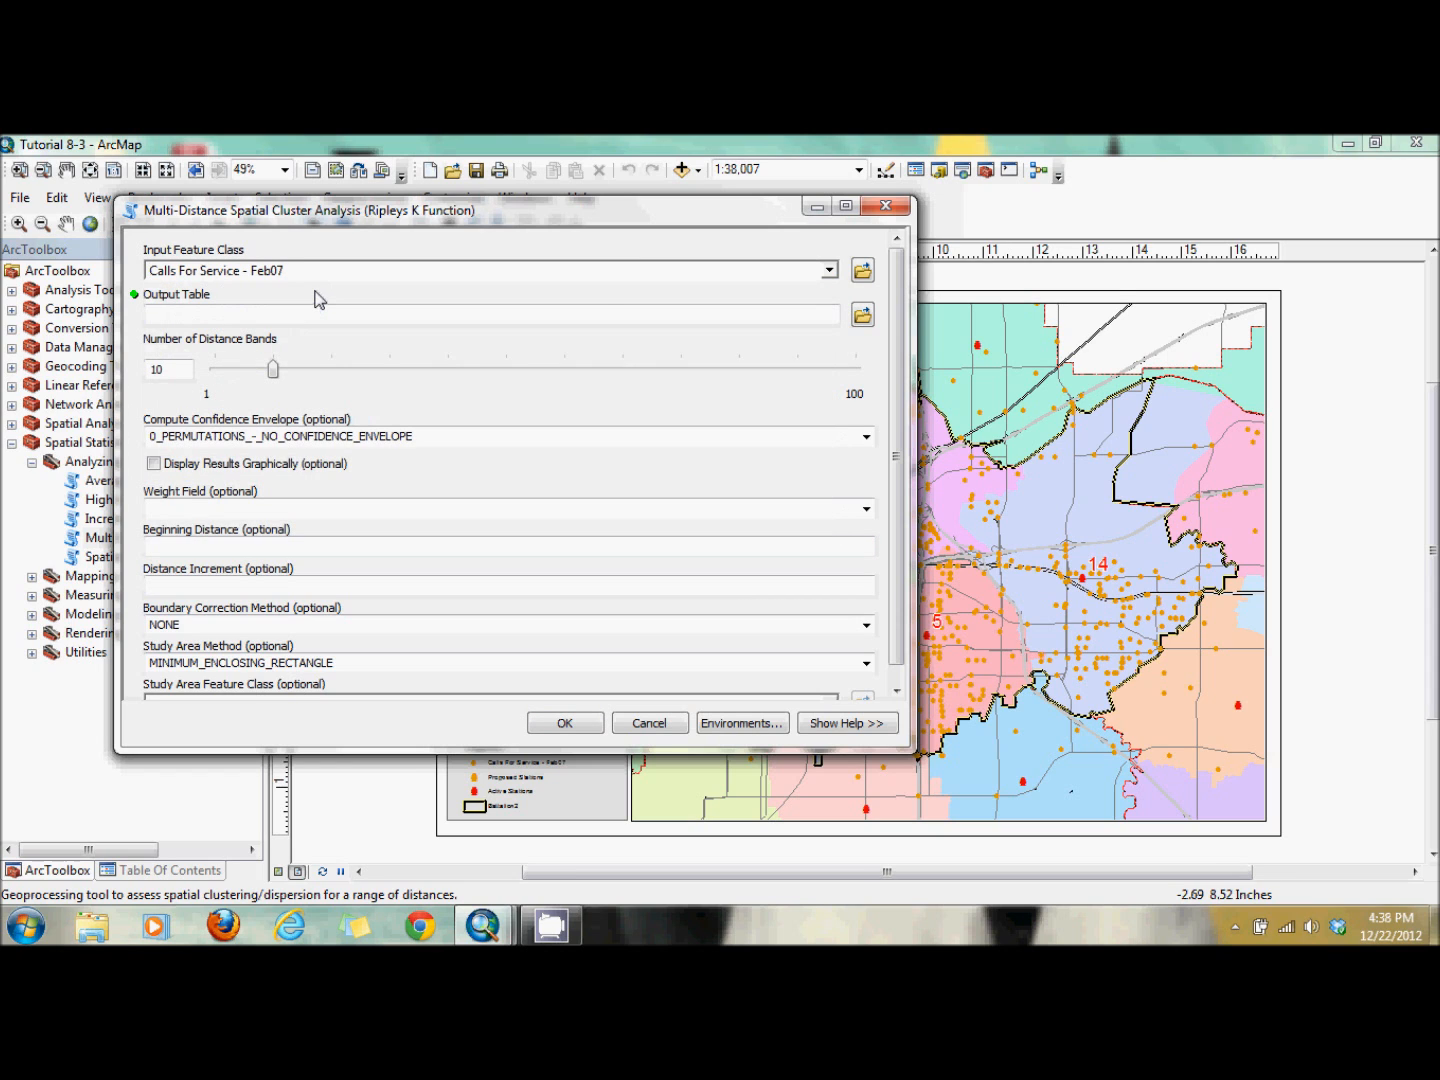
{"action": "left_click", "coordinate": [861, 316]}
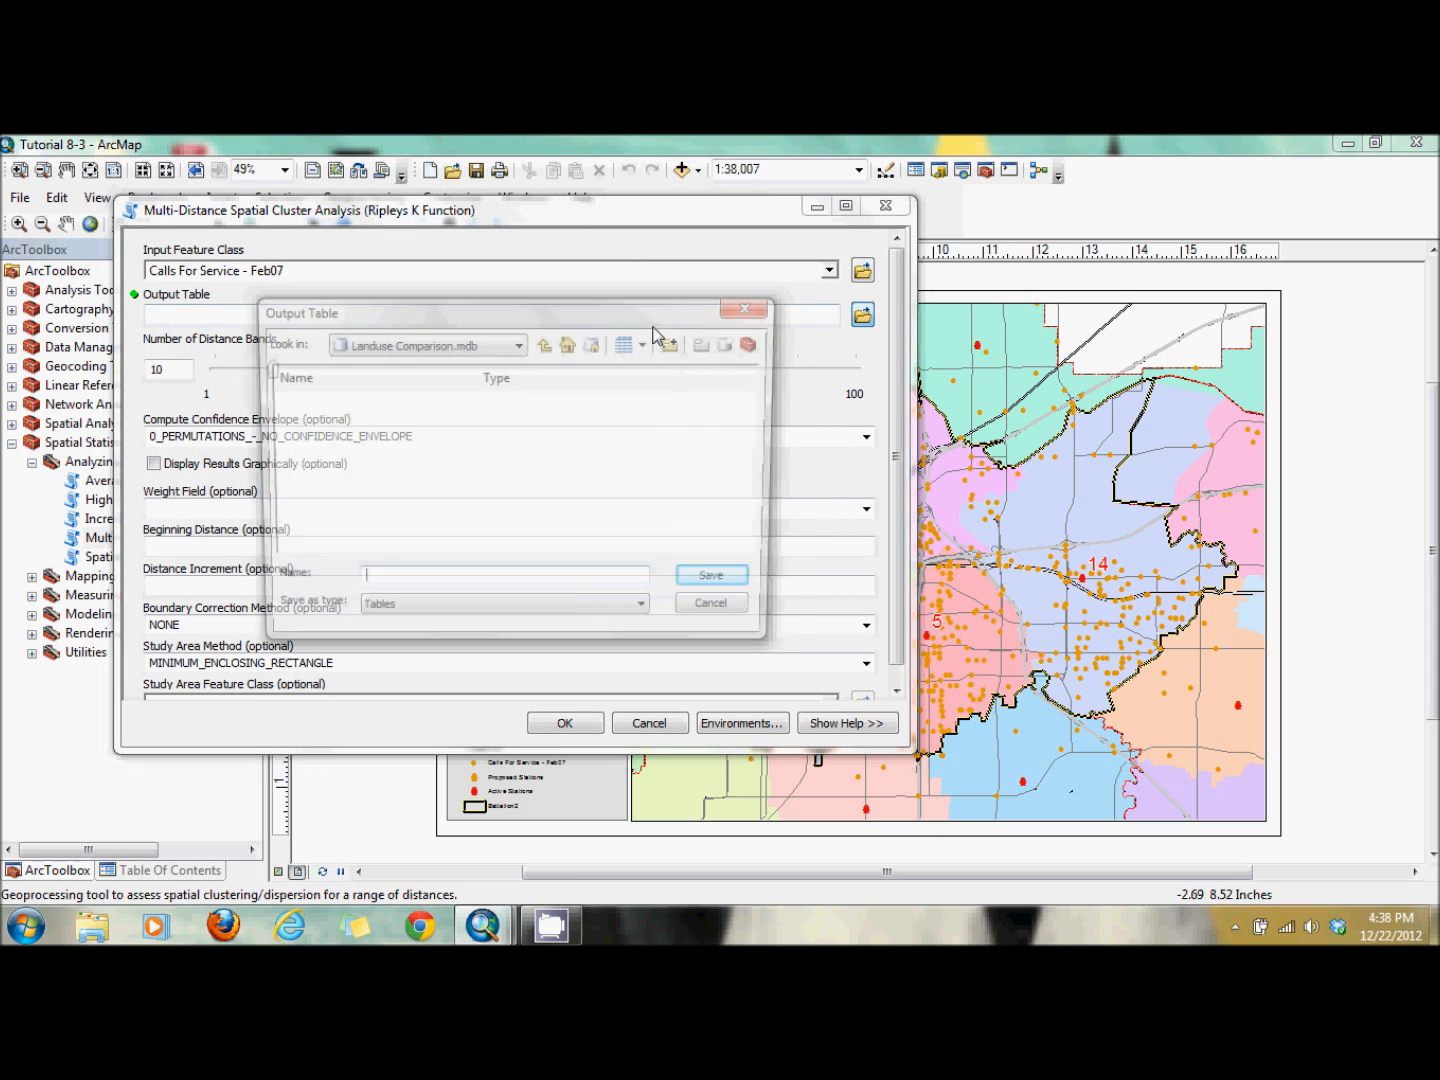
{"action": "type", "text": "Kfunction"}
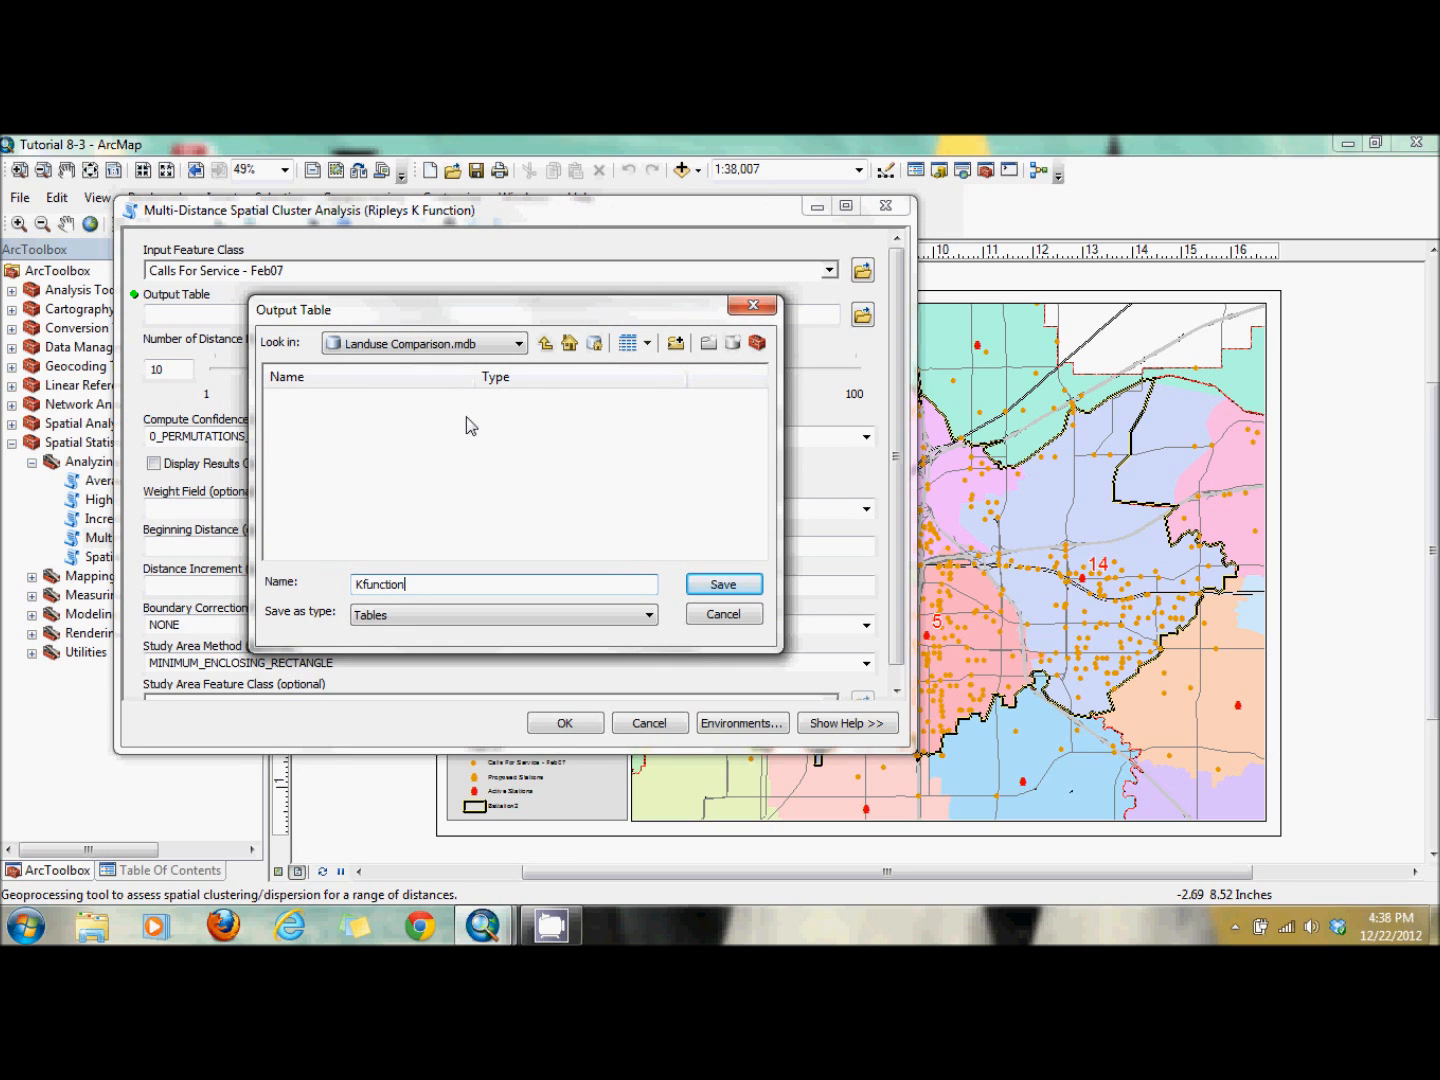
{"action": "left_click", "coordinate": [724, 586]}
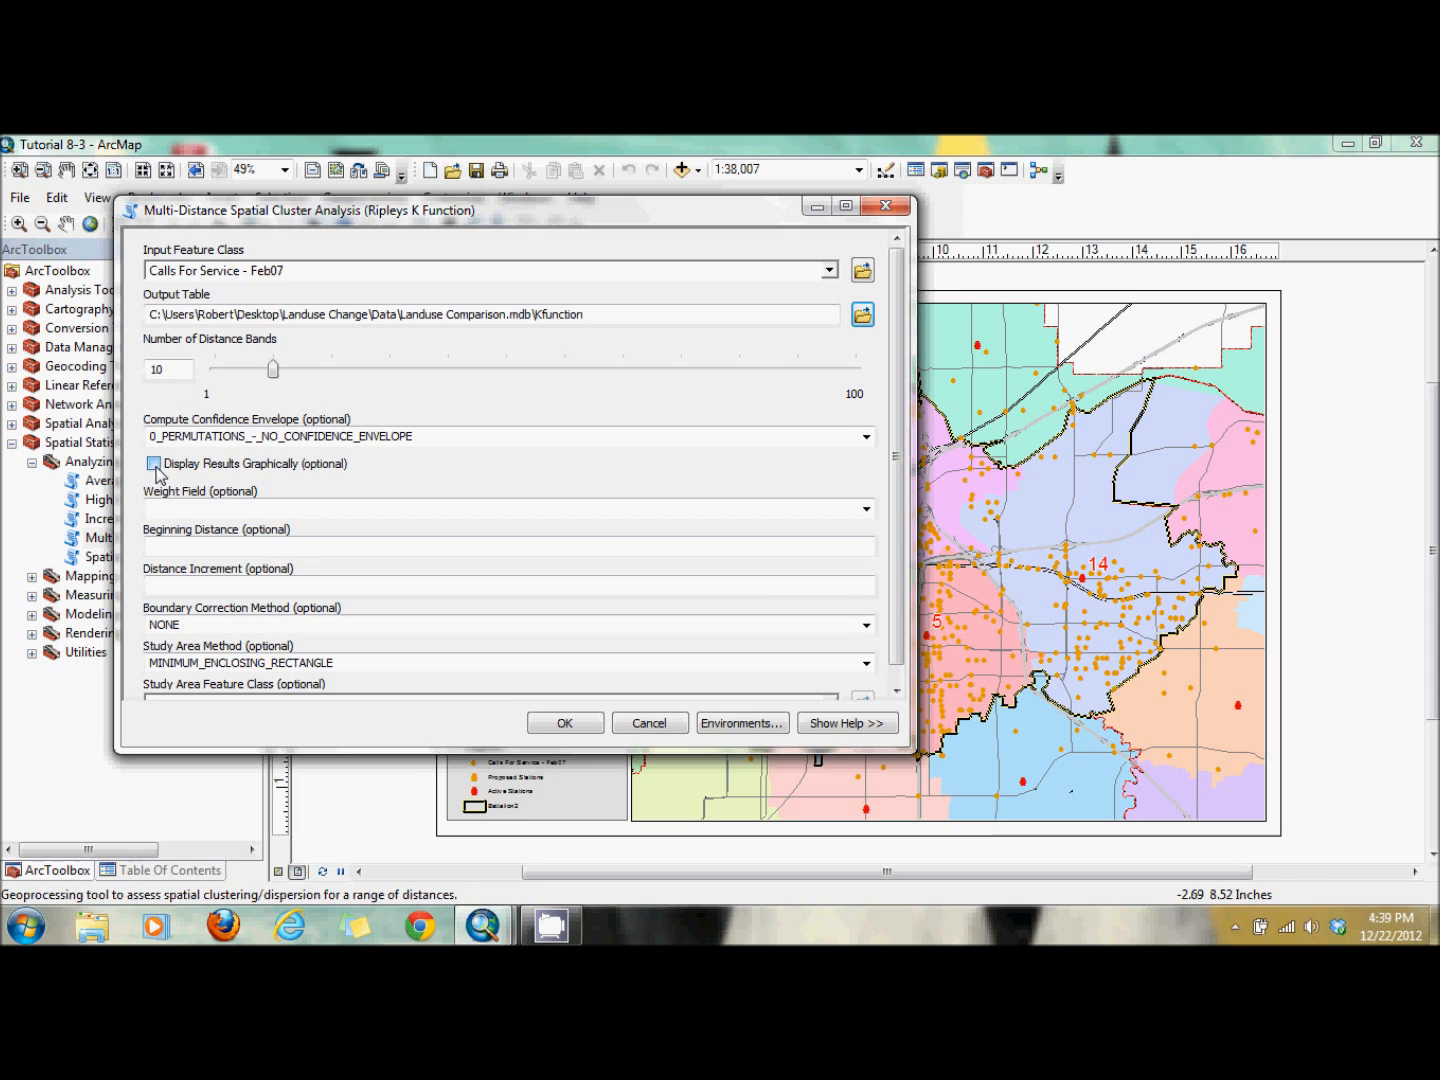
- Enable graphical display of the results and set the weight field to FEE
{"action": "left_click", "coordinate": [313, 552]}
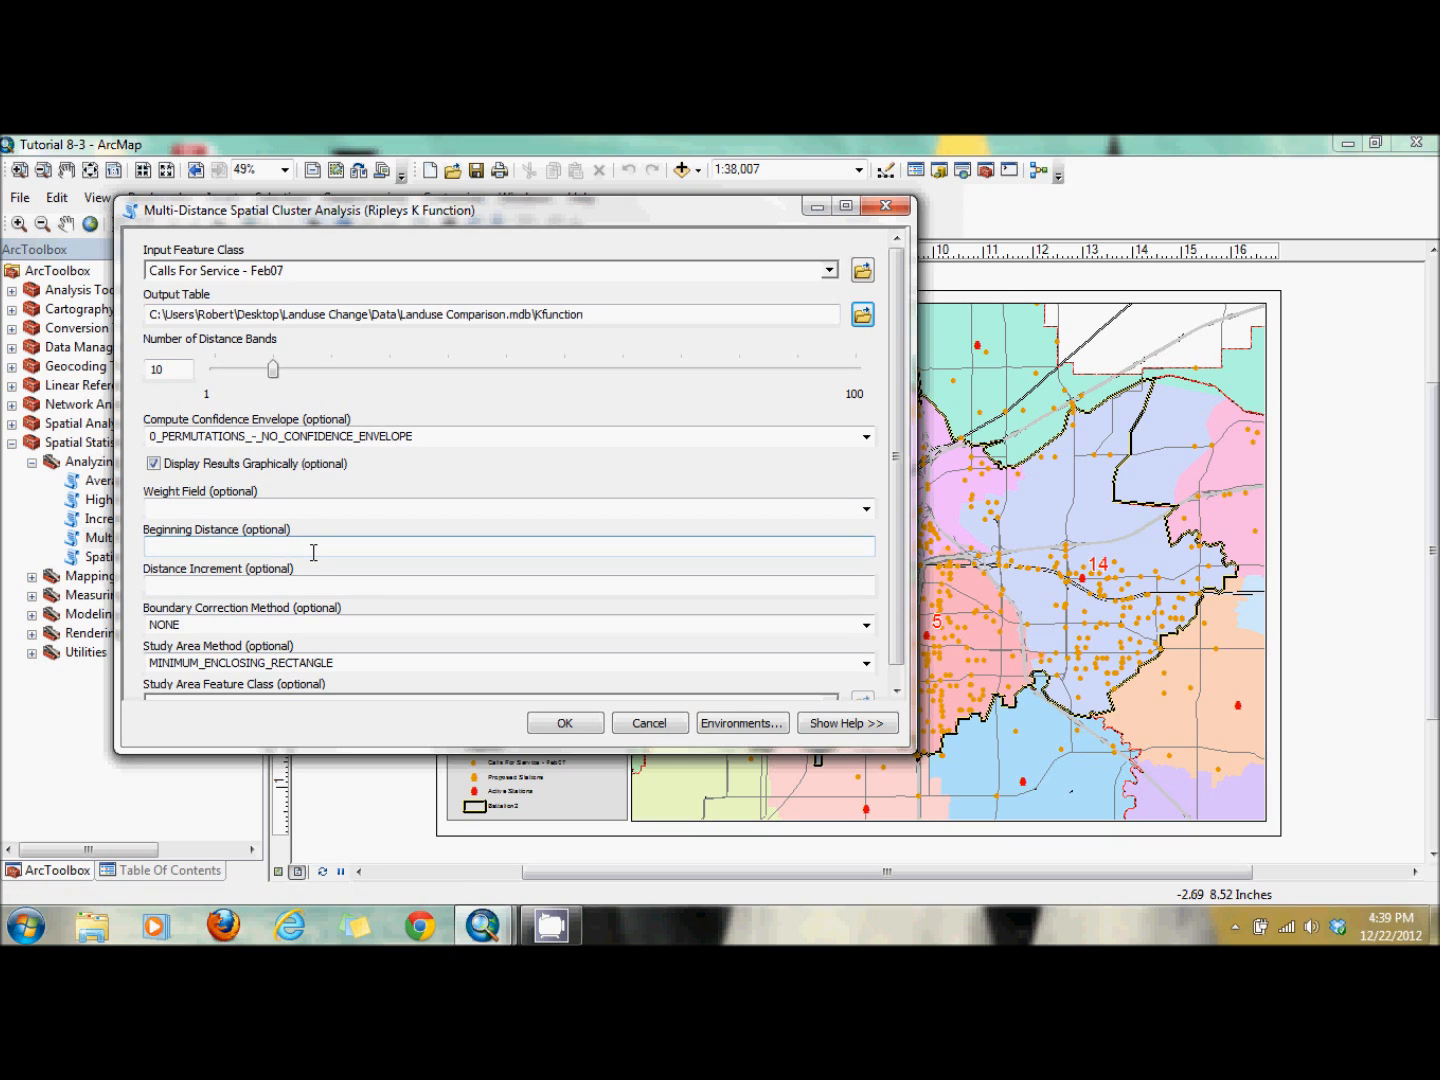
{"action": "left_click", "coordinate": [868, 512]}
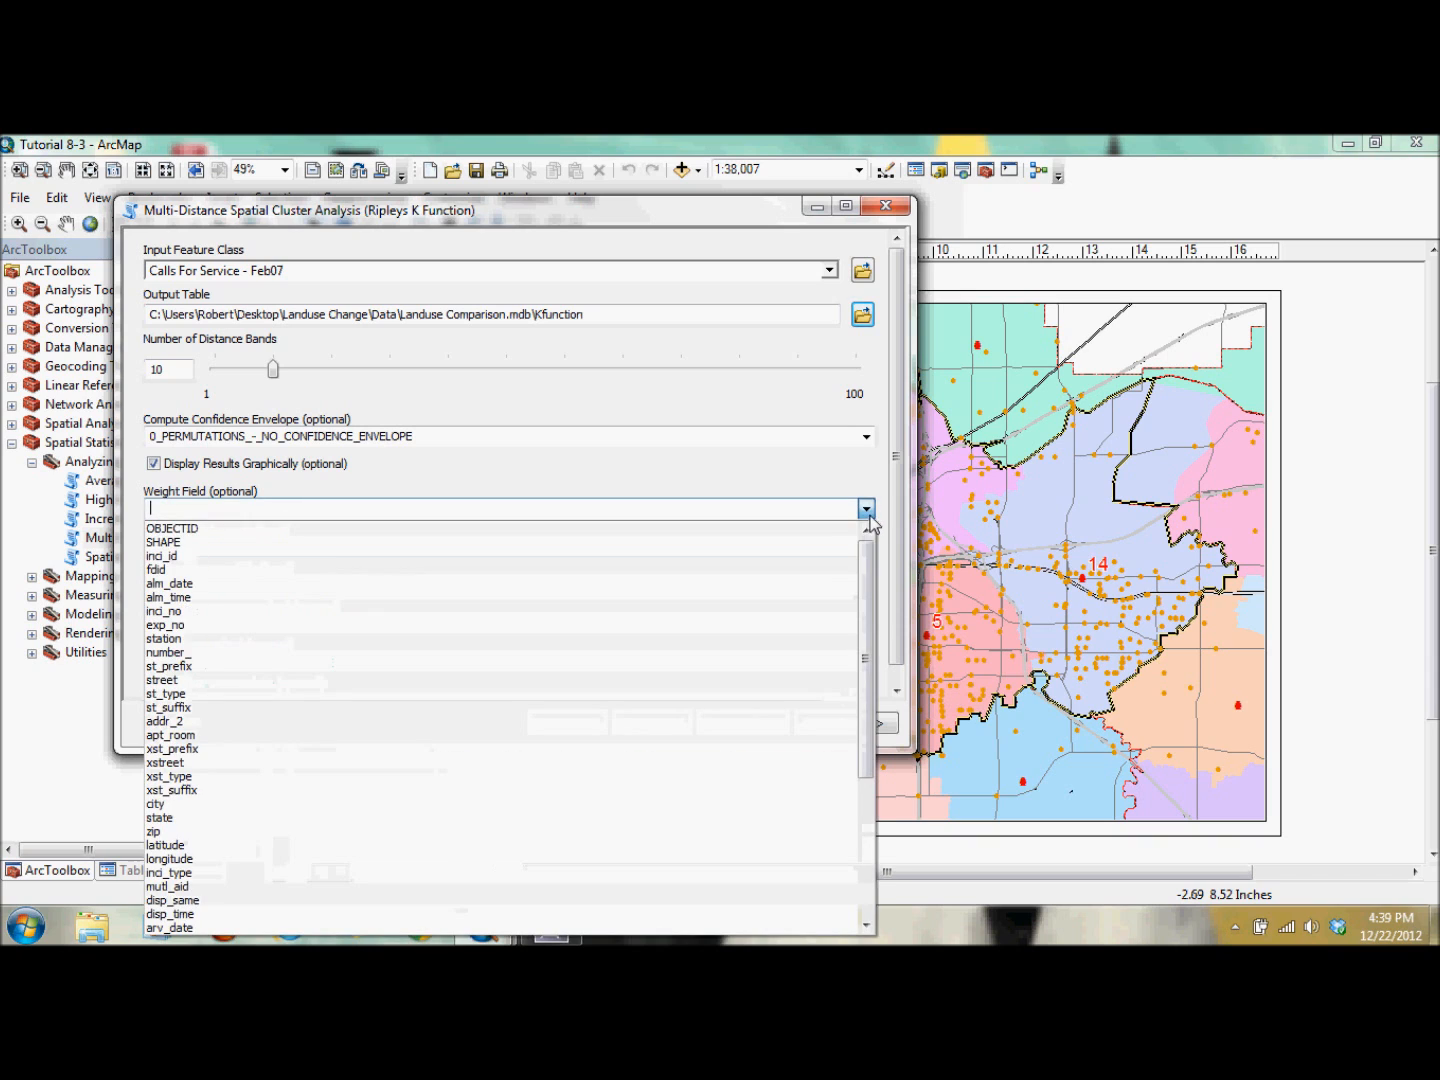
{"action": "left_click_drag", "start_coordinate": [867, 589], "coordinate": [867, 733]}
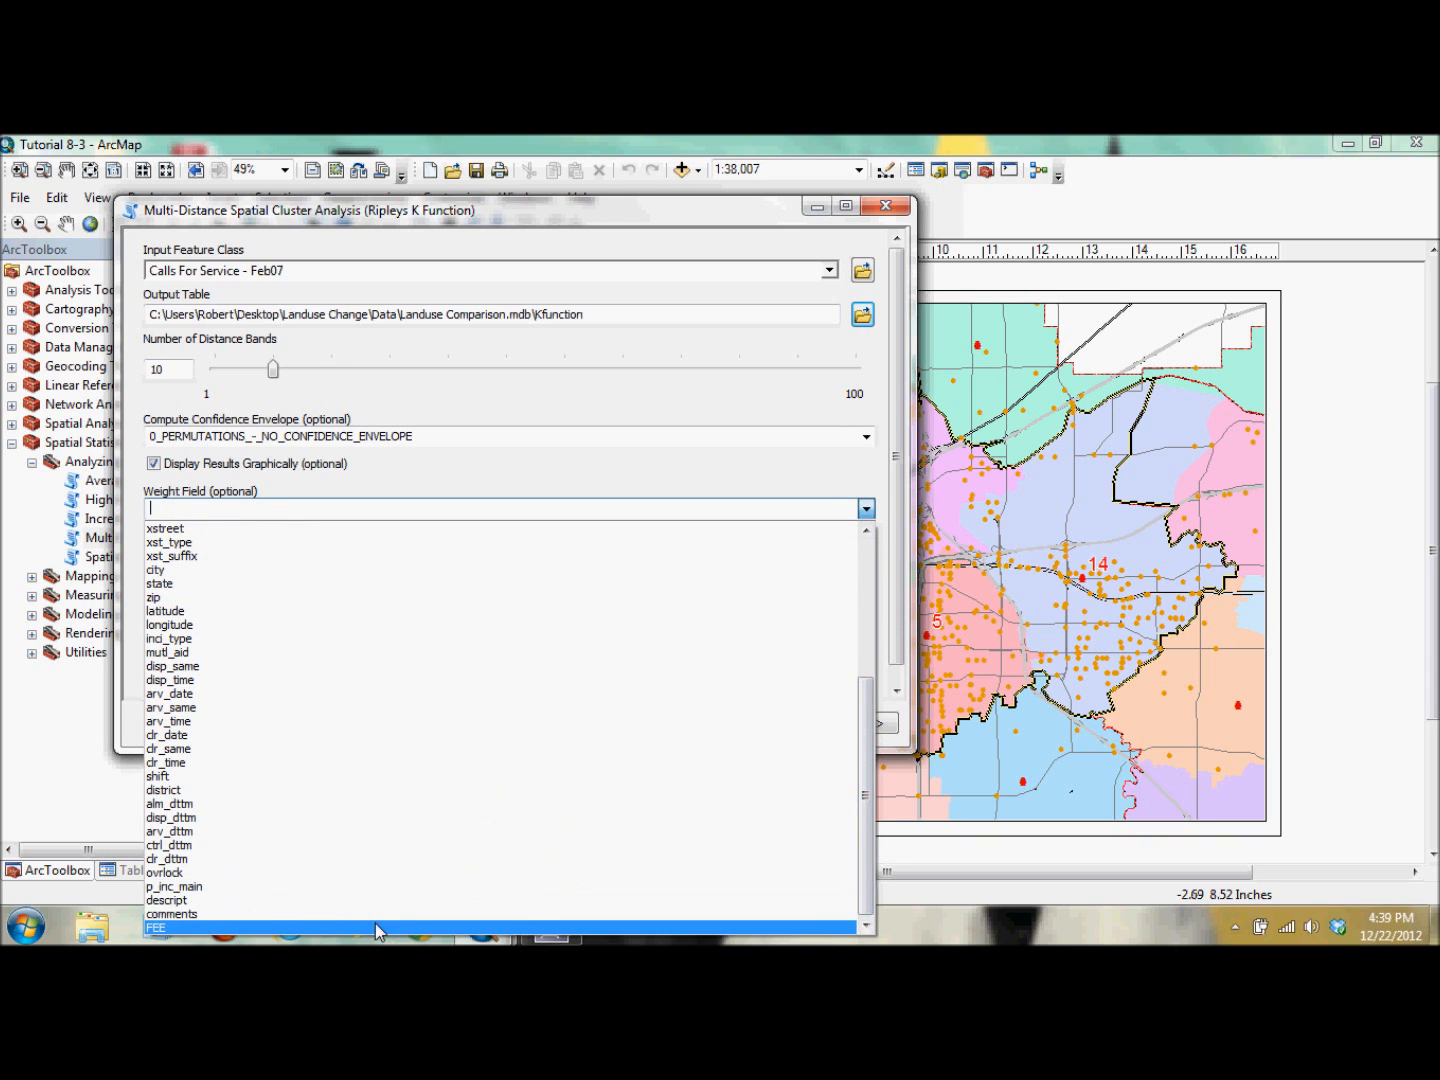
{"action": "left_click", "coordinate": [375, 927]}
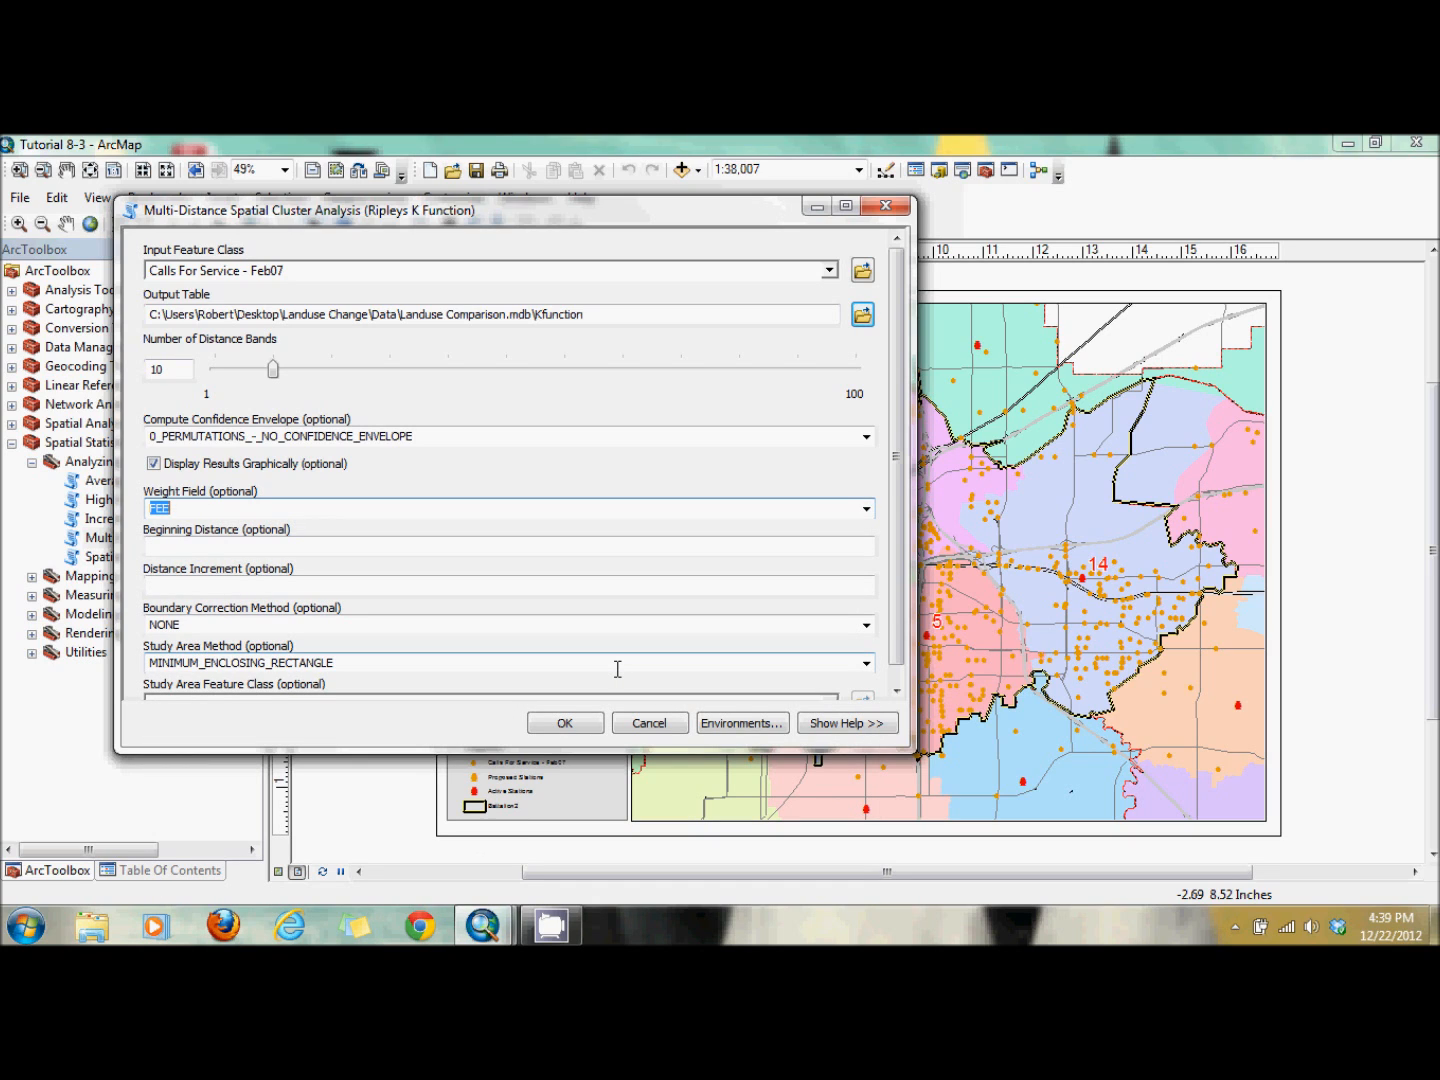
- Set the beginning distance to 200 and the distance increment to 100
{"action": "left_click", "coordinate": [868, 546]}
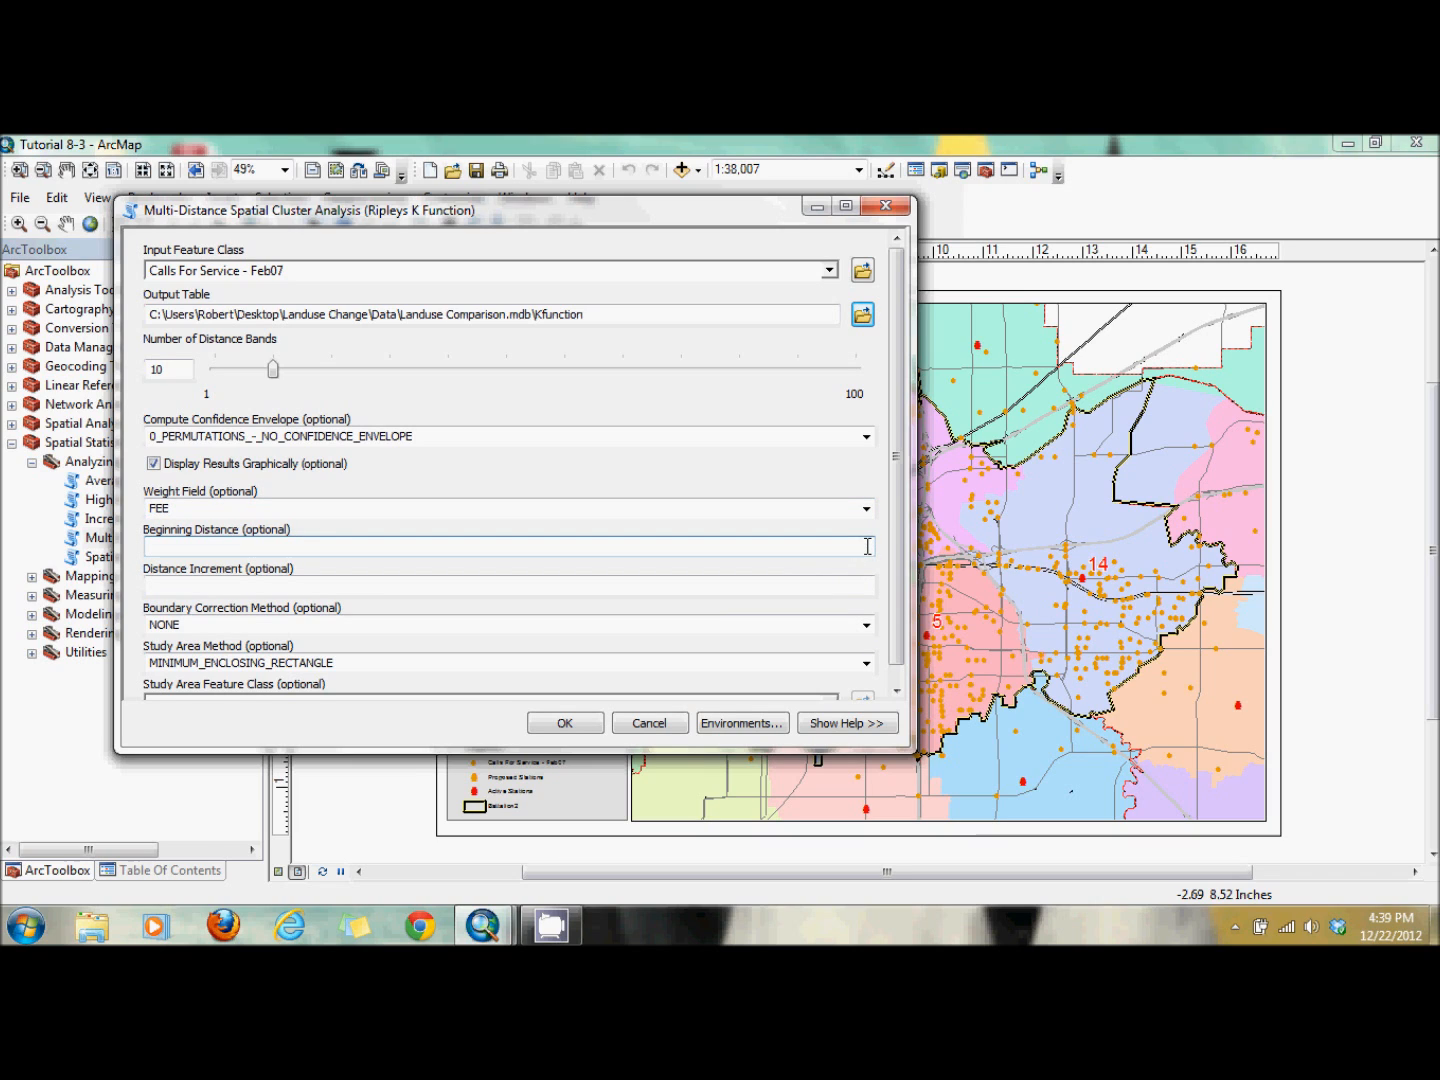
{"action": "type", "text": "200"}
{"action": "key", "text": "Tab"}
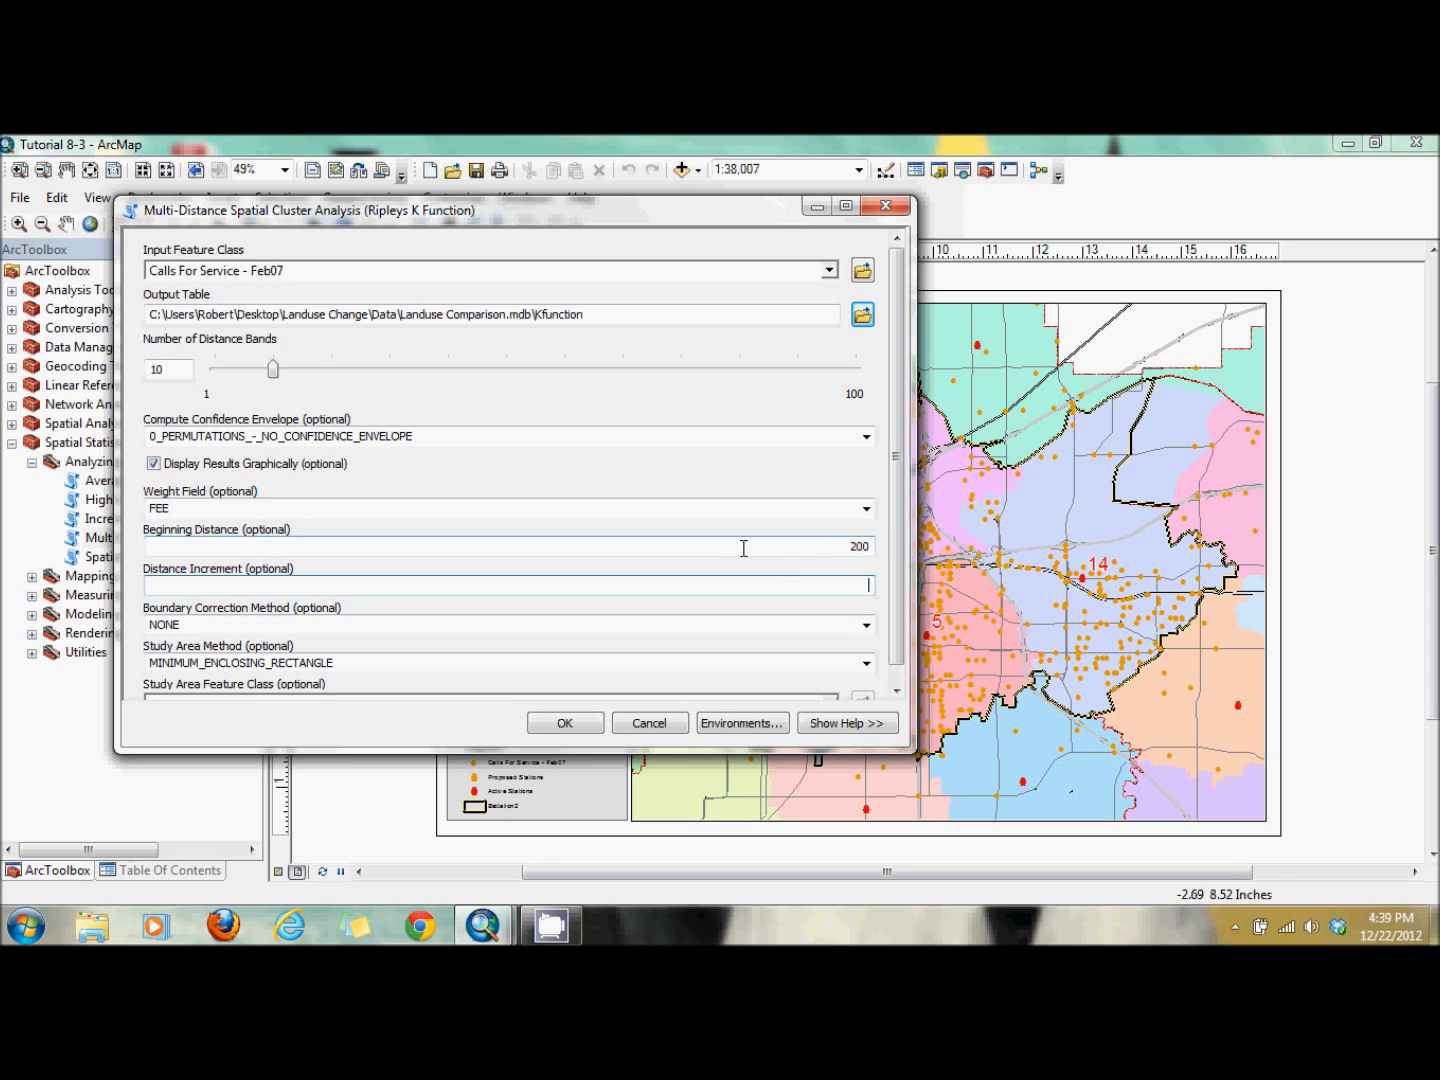
{"action": "type", "text": "100"}
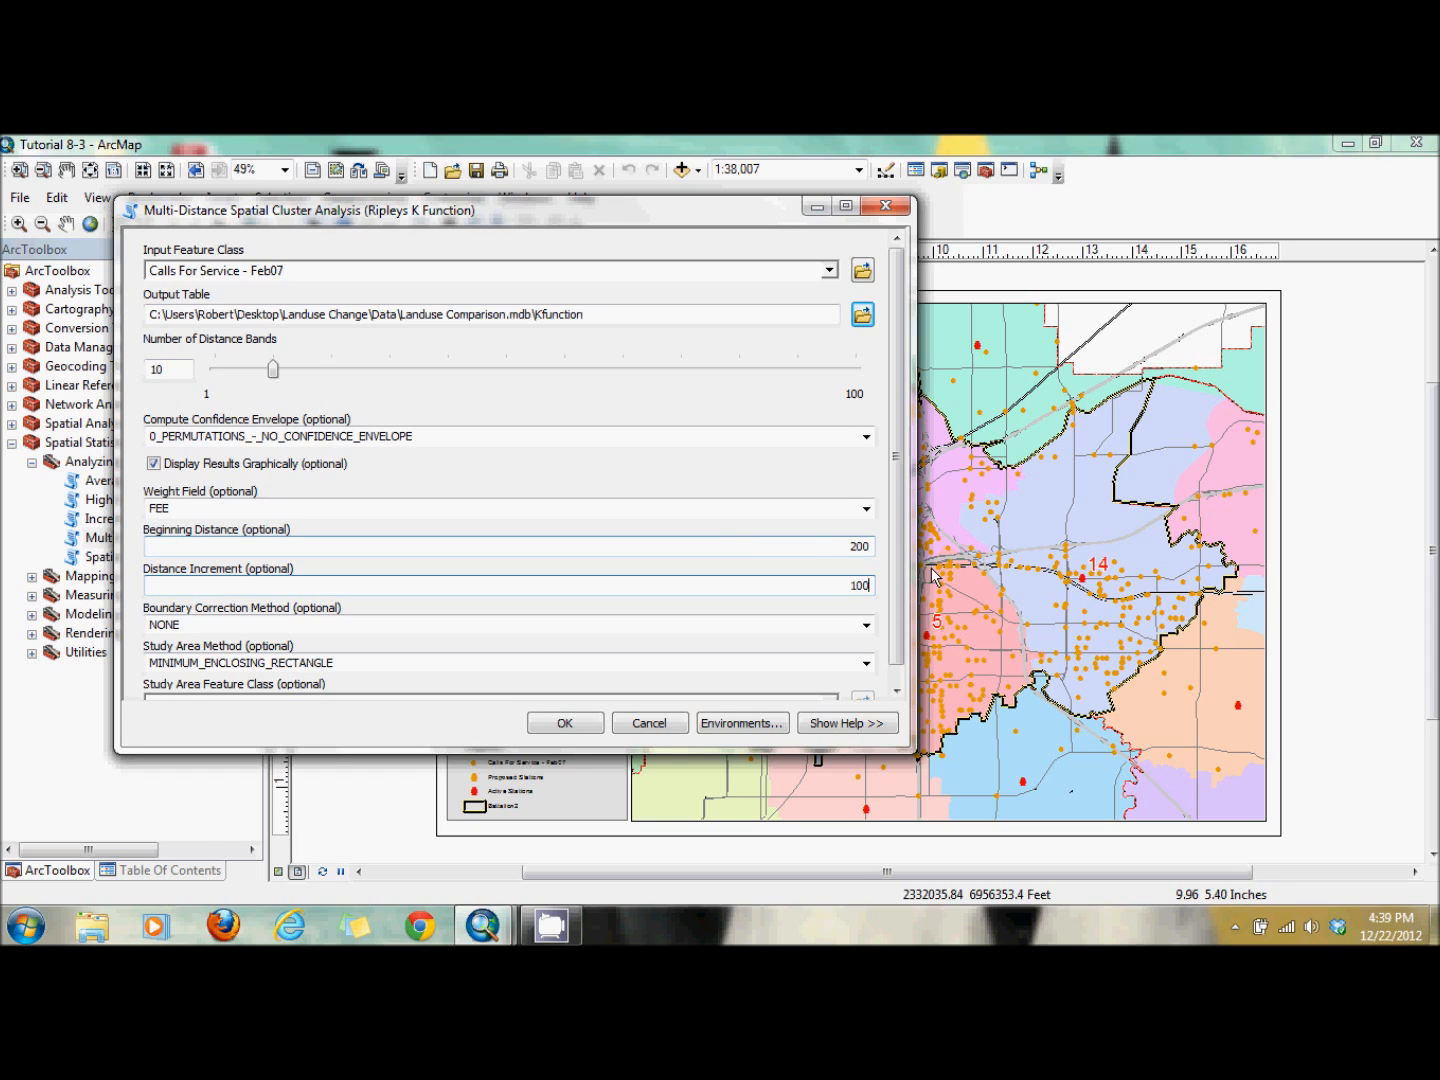
- Try the USER_PROVIDED_STUDY_AREA_FEATURE_CLASS study area method with Battalion2 as the study area feature class
{"action": "scroll", "coordinate": [789, 630], "scroll_direction": "down", "scroll_amount": 1}
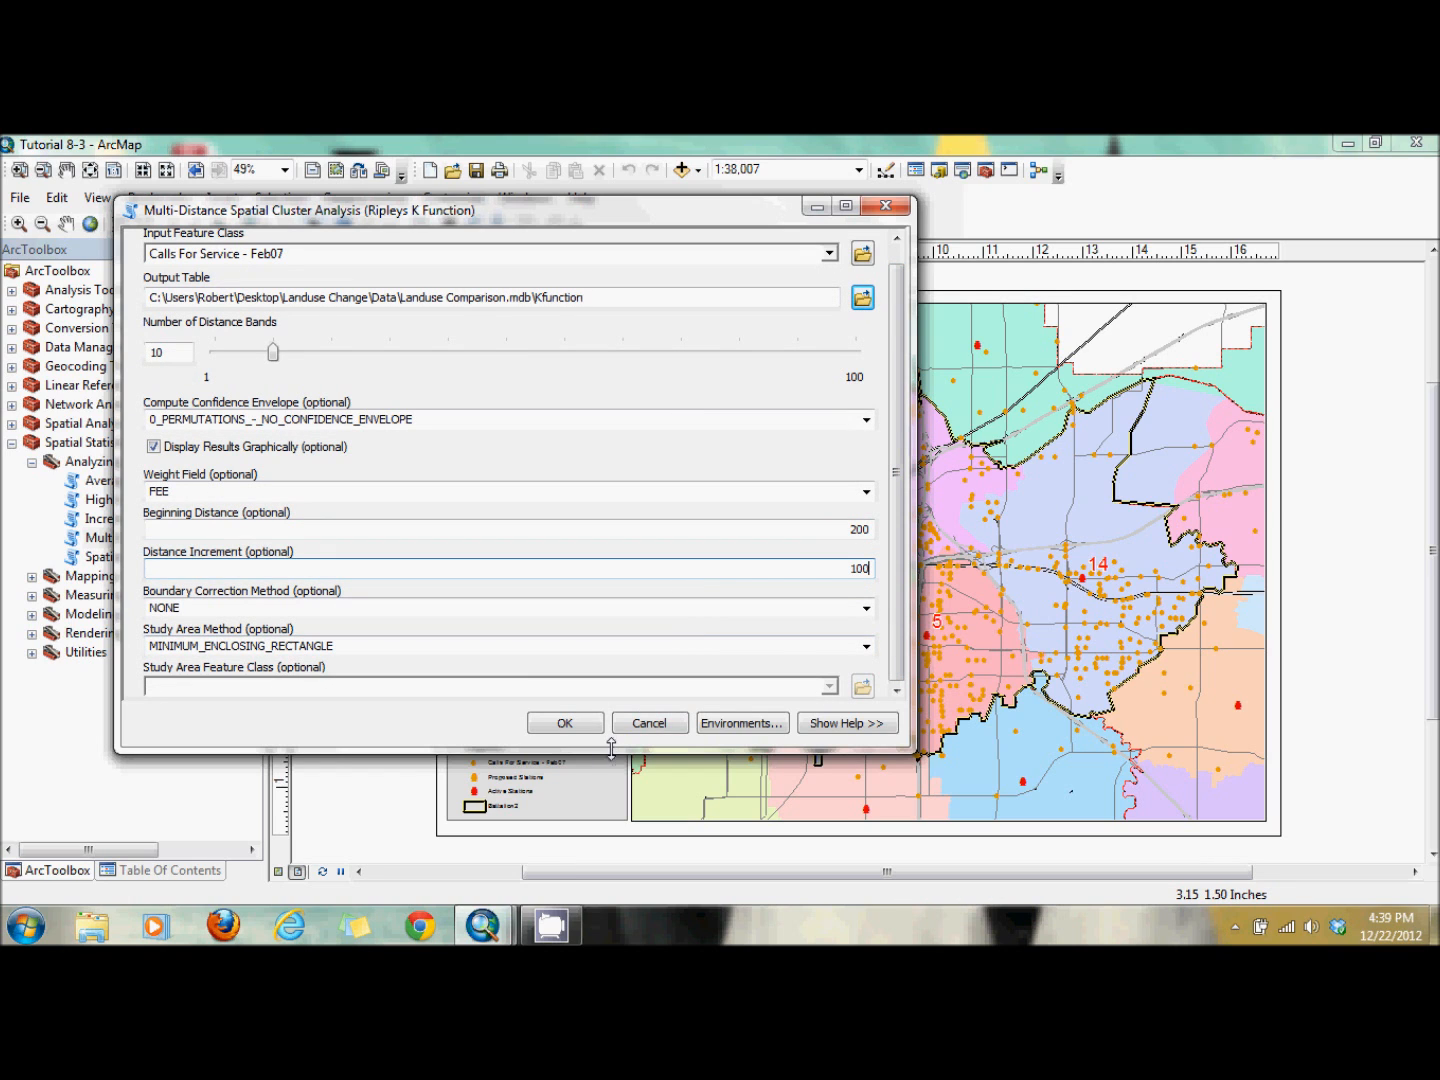
{"action": "left_click_drag", "start_coordinate": [612, 752], "coordinate": [614, 814]}
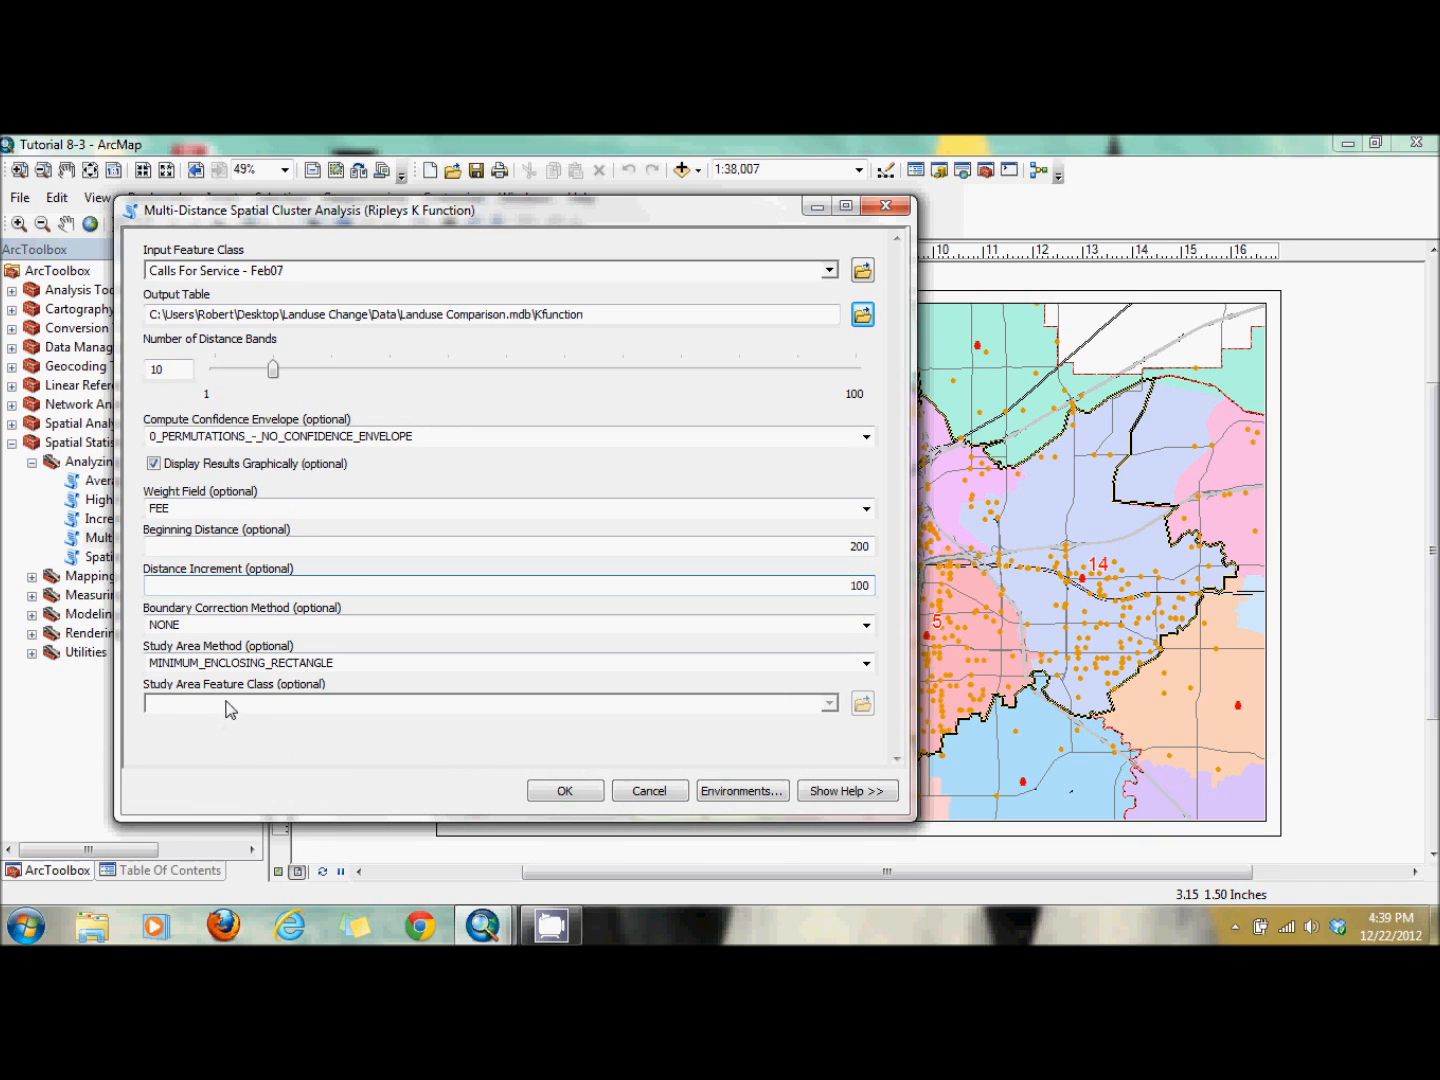
{"action": "left_click", "coordinate": [868, 667]}
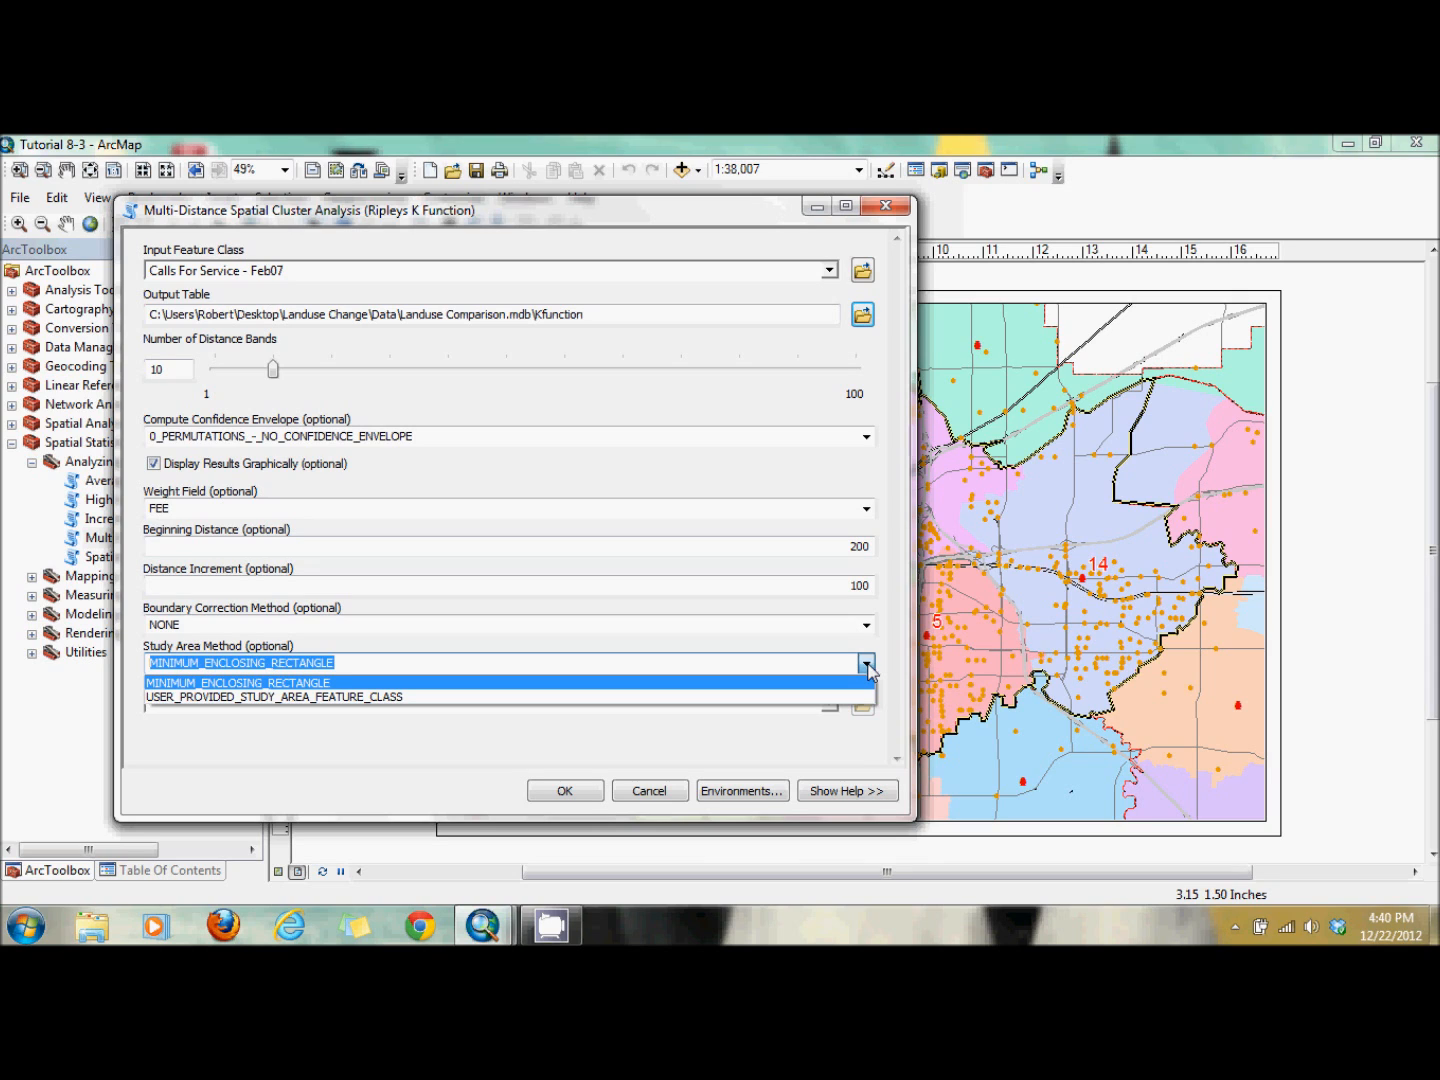
{"action": "left_click", "coordinate": [826, 699]}
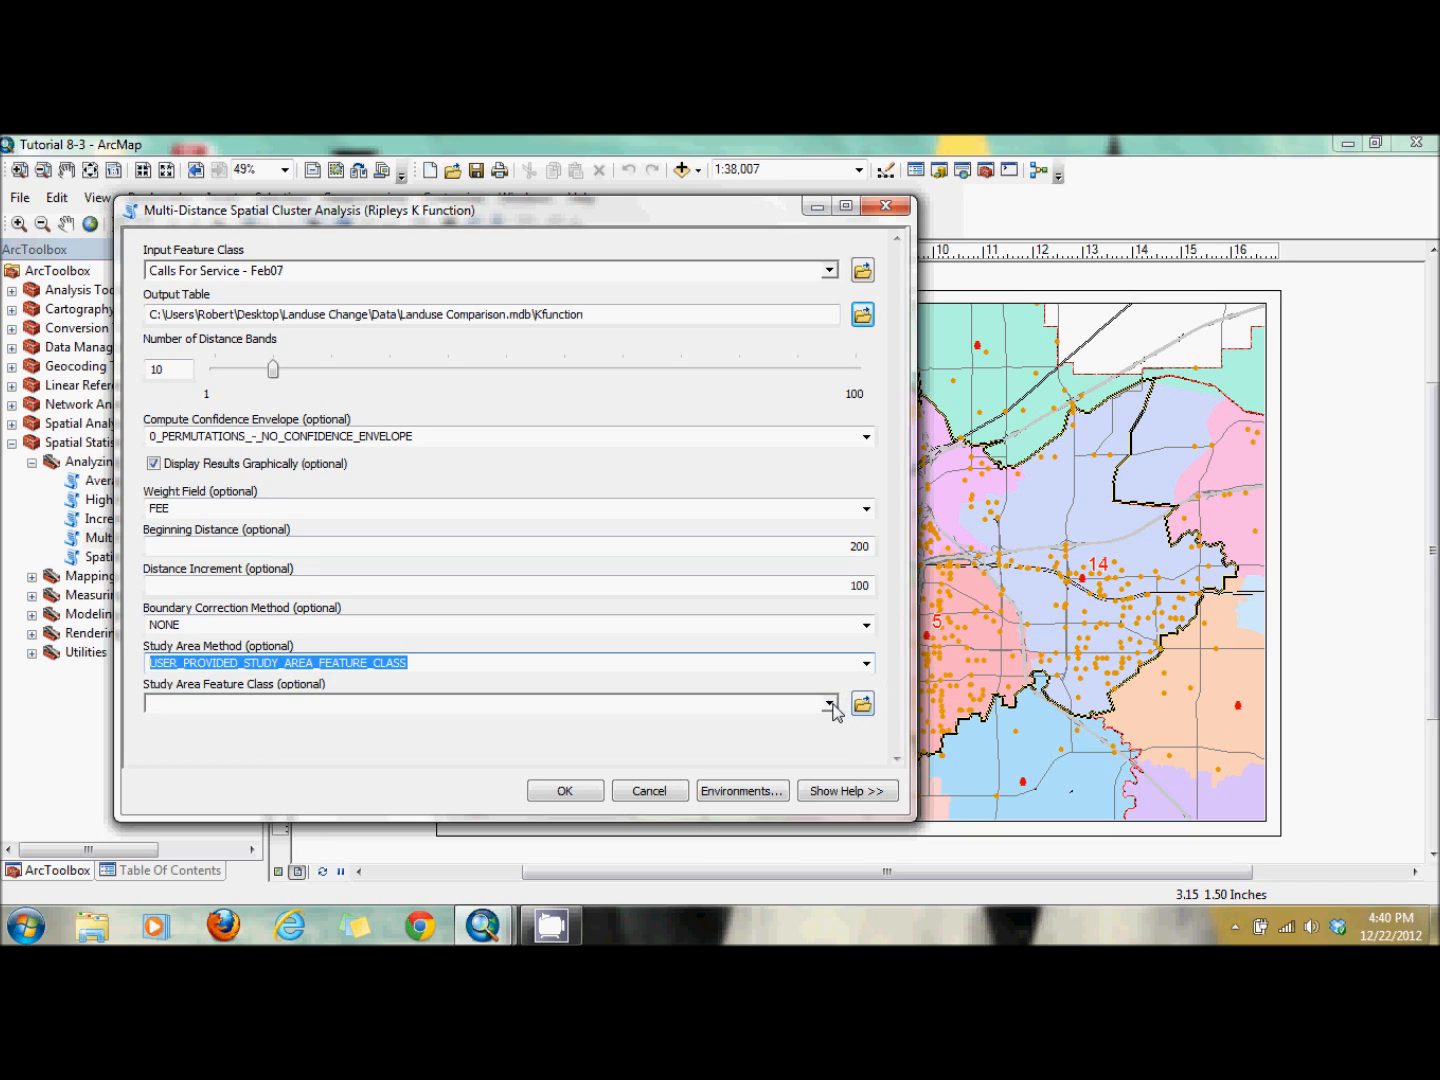
{"action": "left_click", "coordinate": [831, 705]}
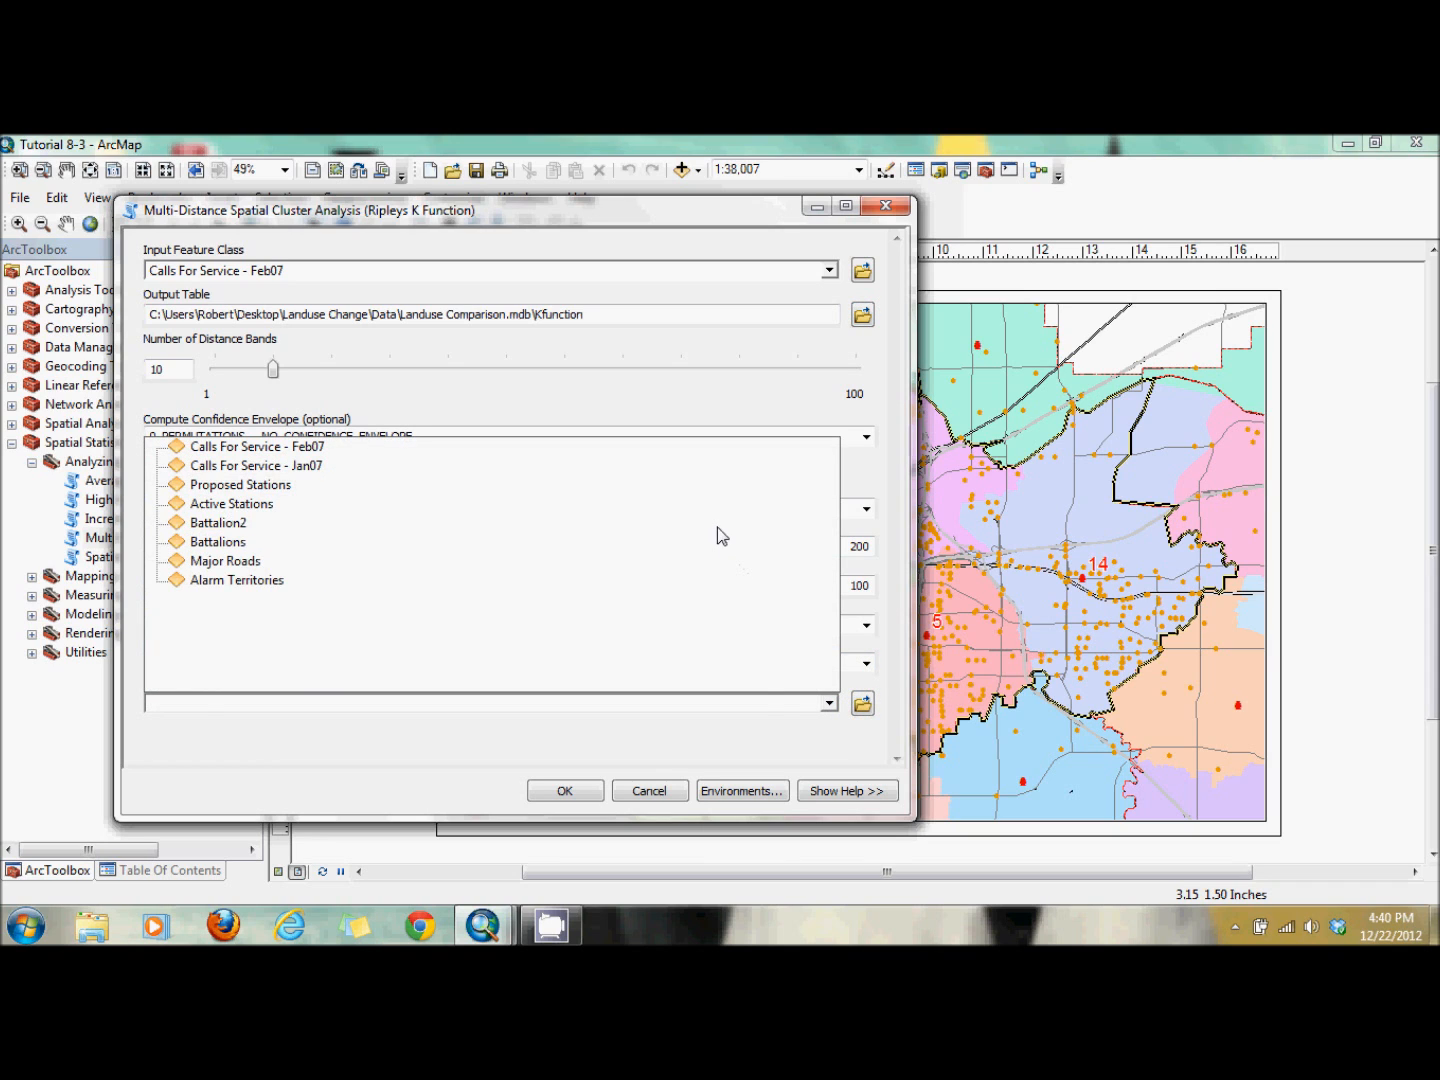
{"action": "left_click", "coordinate": [718, 527]}
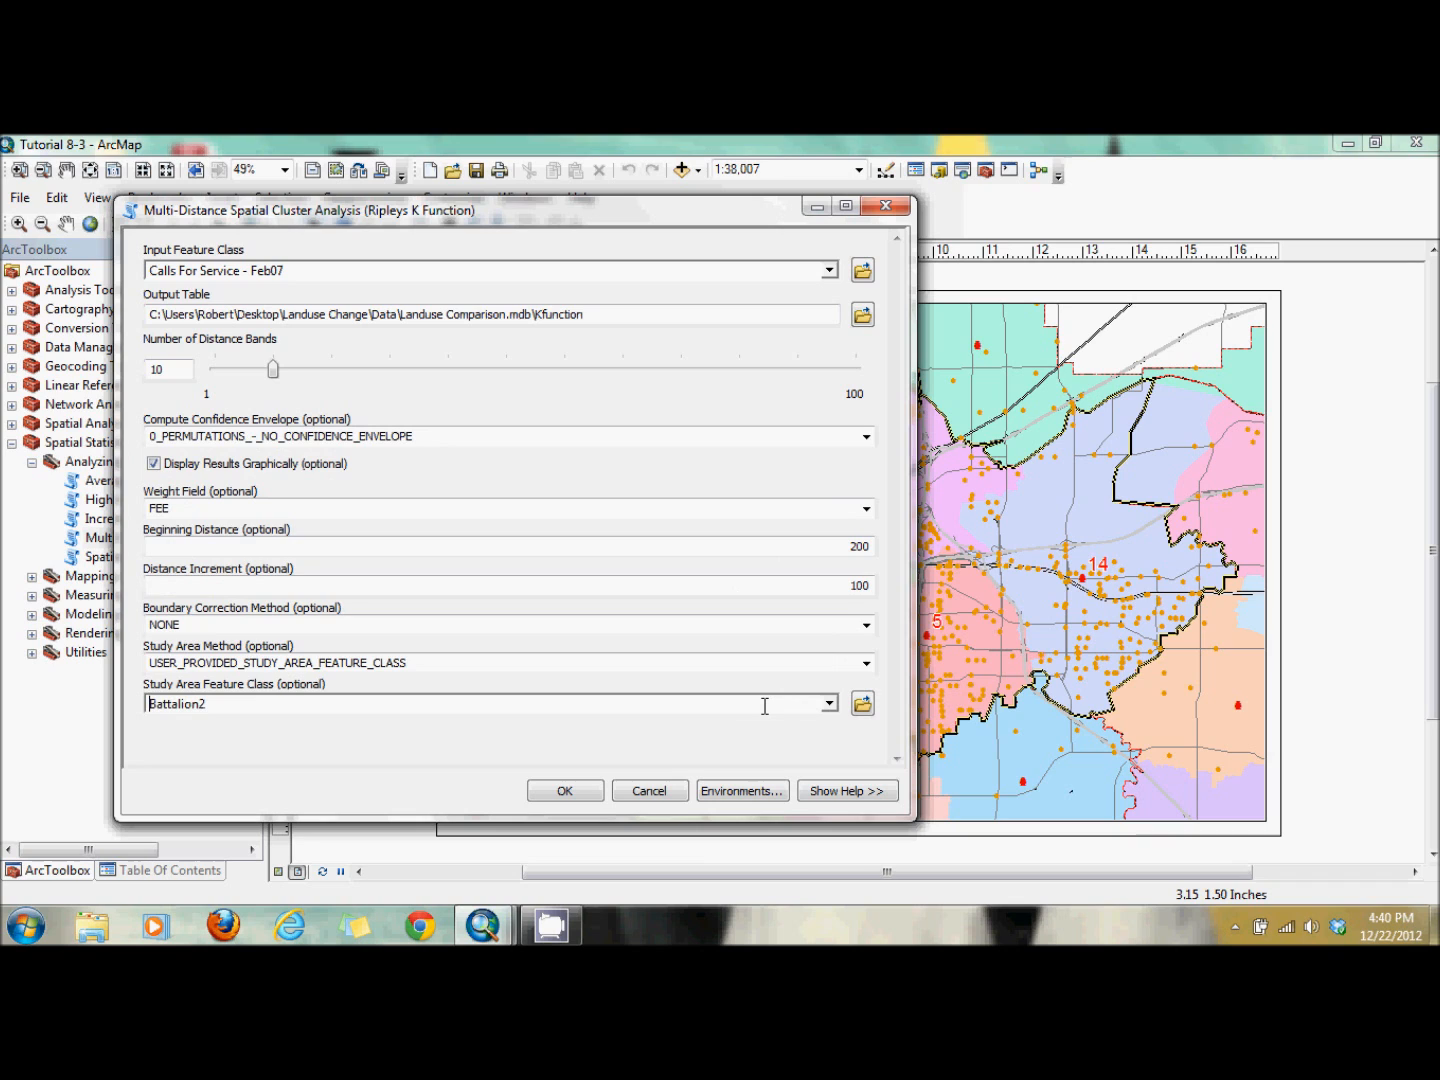
- Change the study area feature class to Calls For Service - Feb07, keeping the user-provided study area method
{"action": "left_click", "coordinate": [830, 704]}
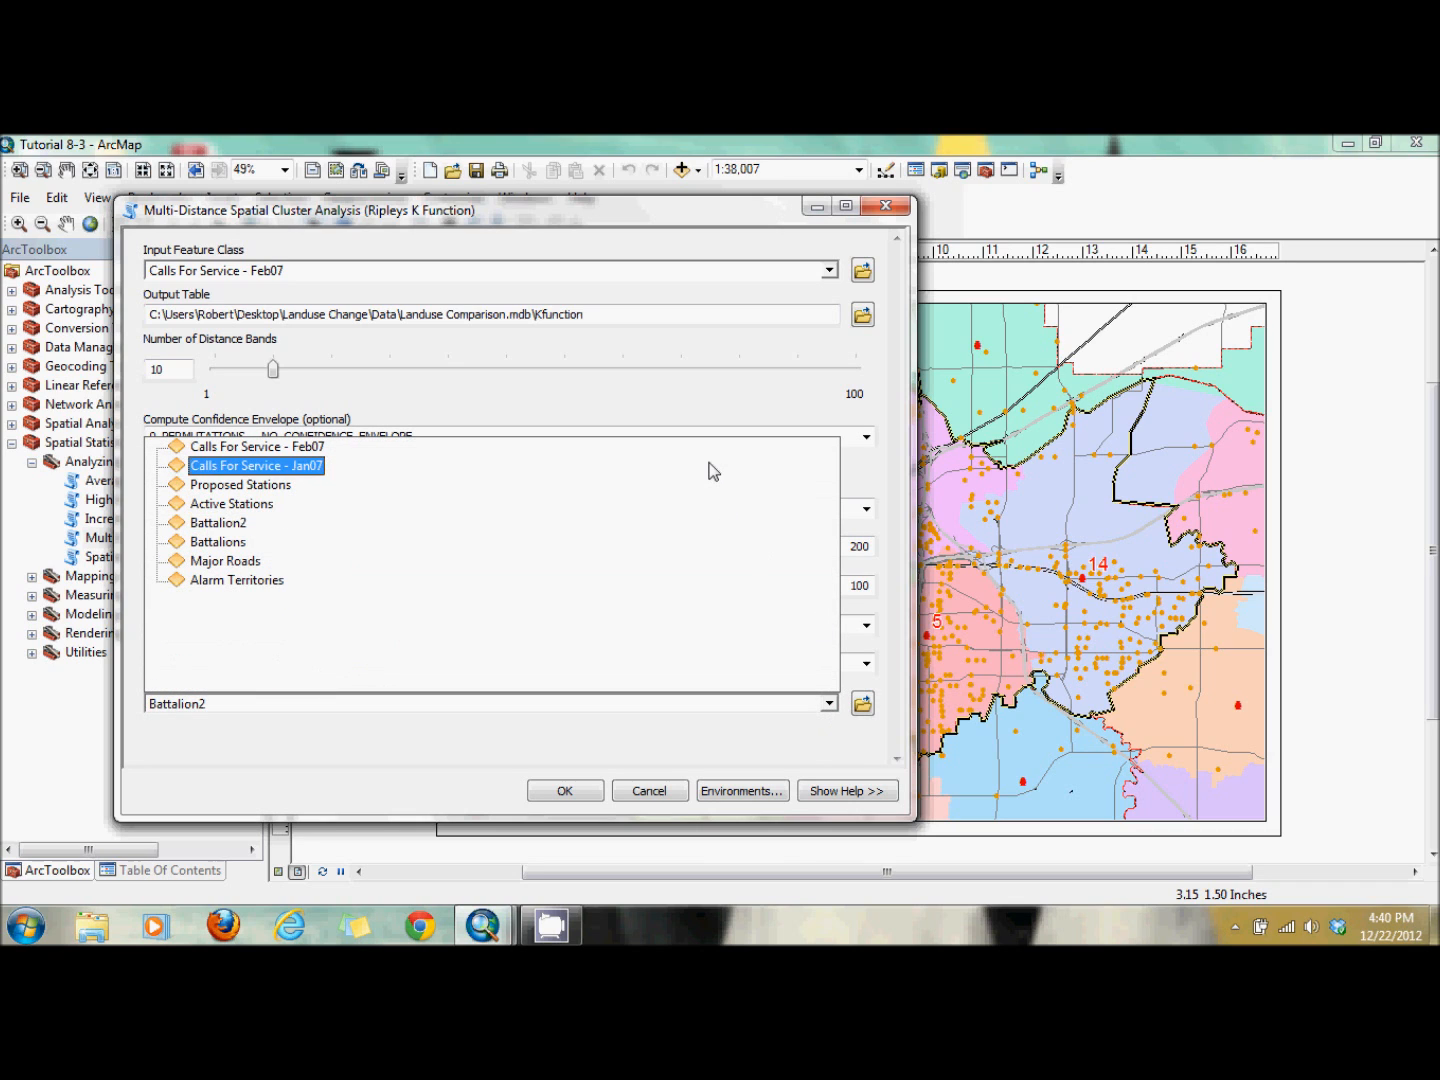
{"action": "left_click", "coordinate": [712, 450]}
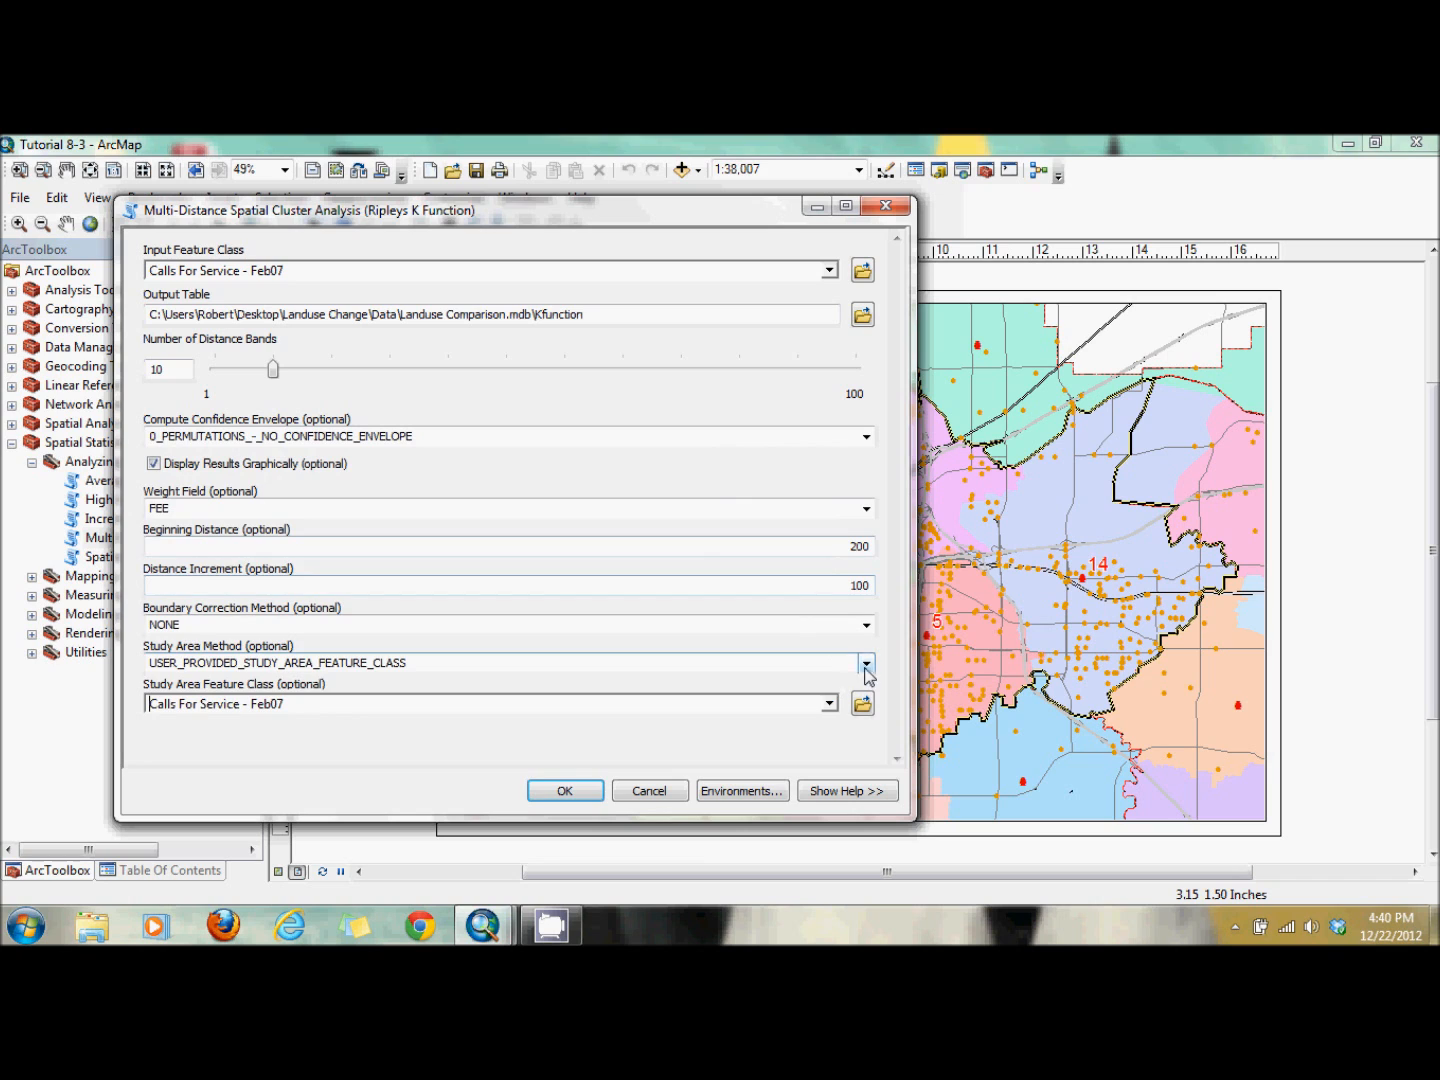
{"action": "left_click", "coordinate": [829, 704]}
{"action": "left_click", "coordinate": [829, 706]}
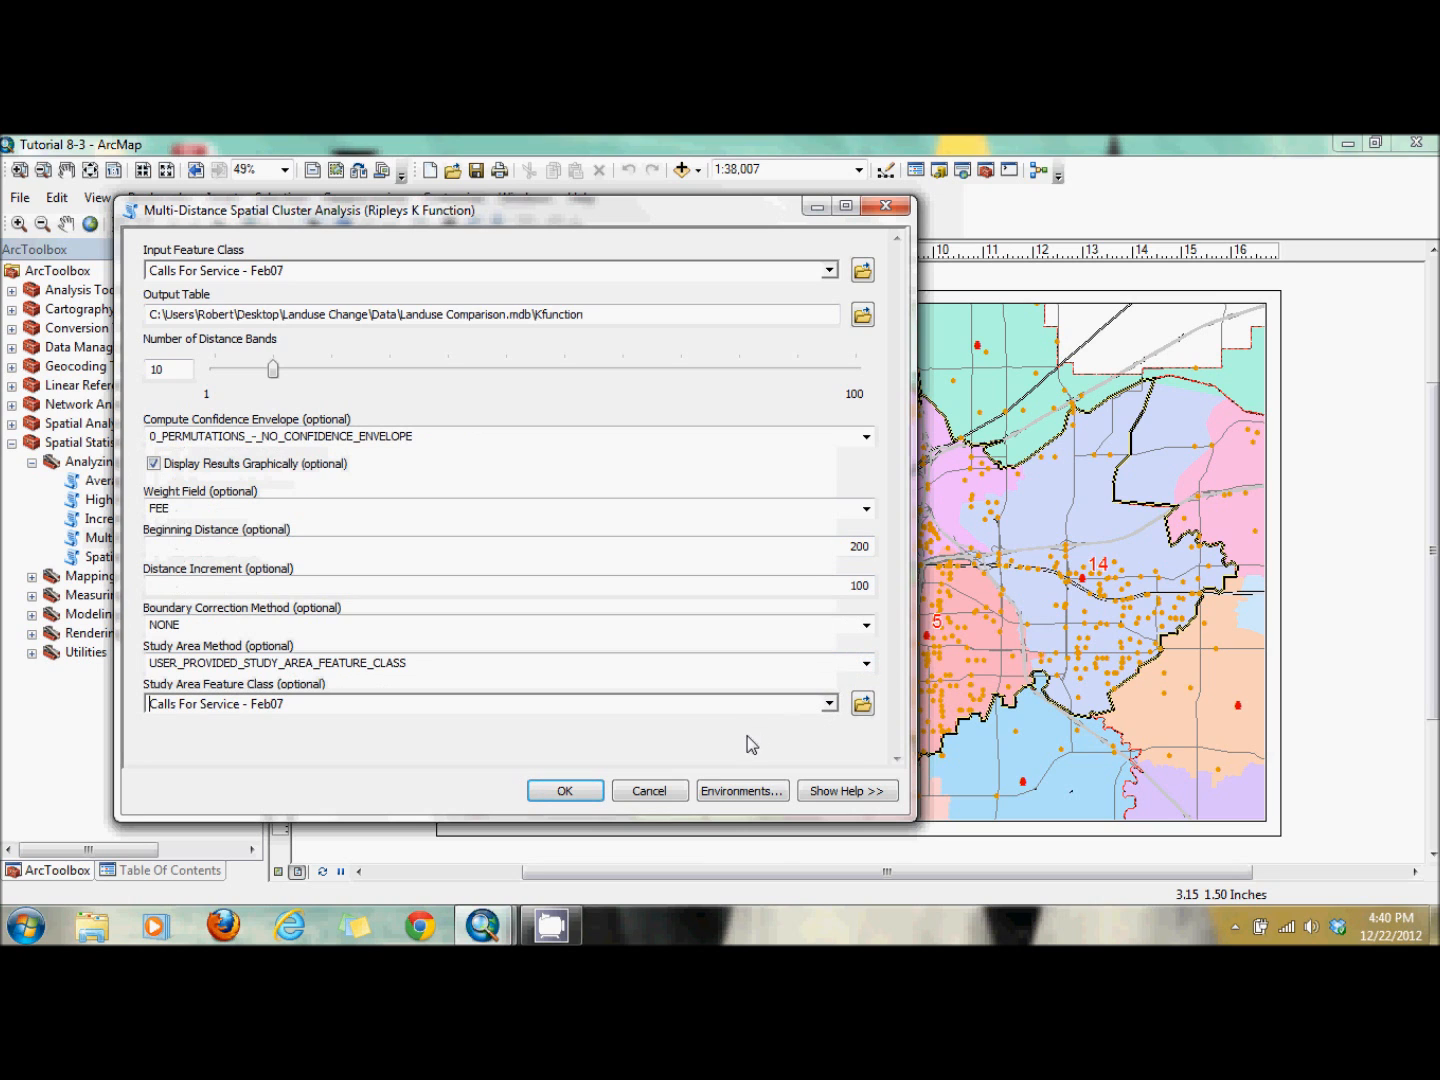
{"action": "left_click", "coordinate": [866, 663]}
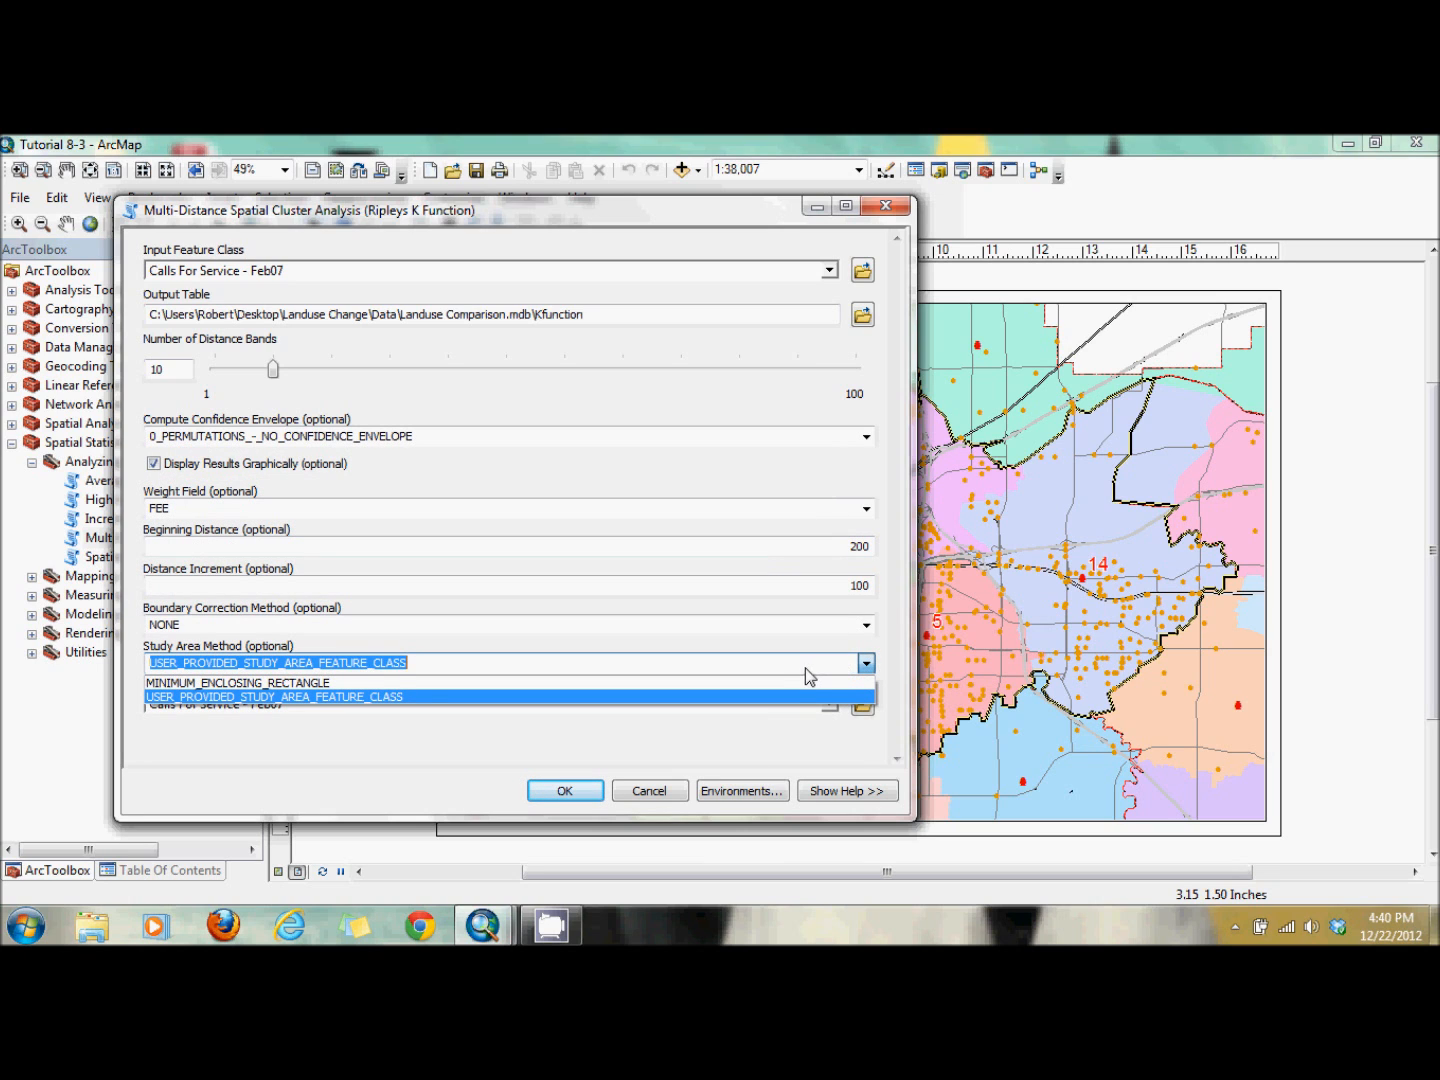
{"action": "left_click", "coordinate": [797, 697]}
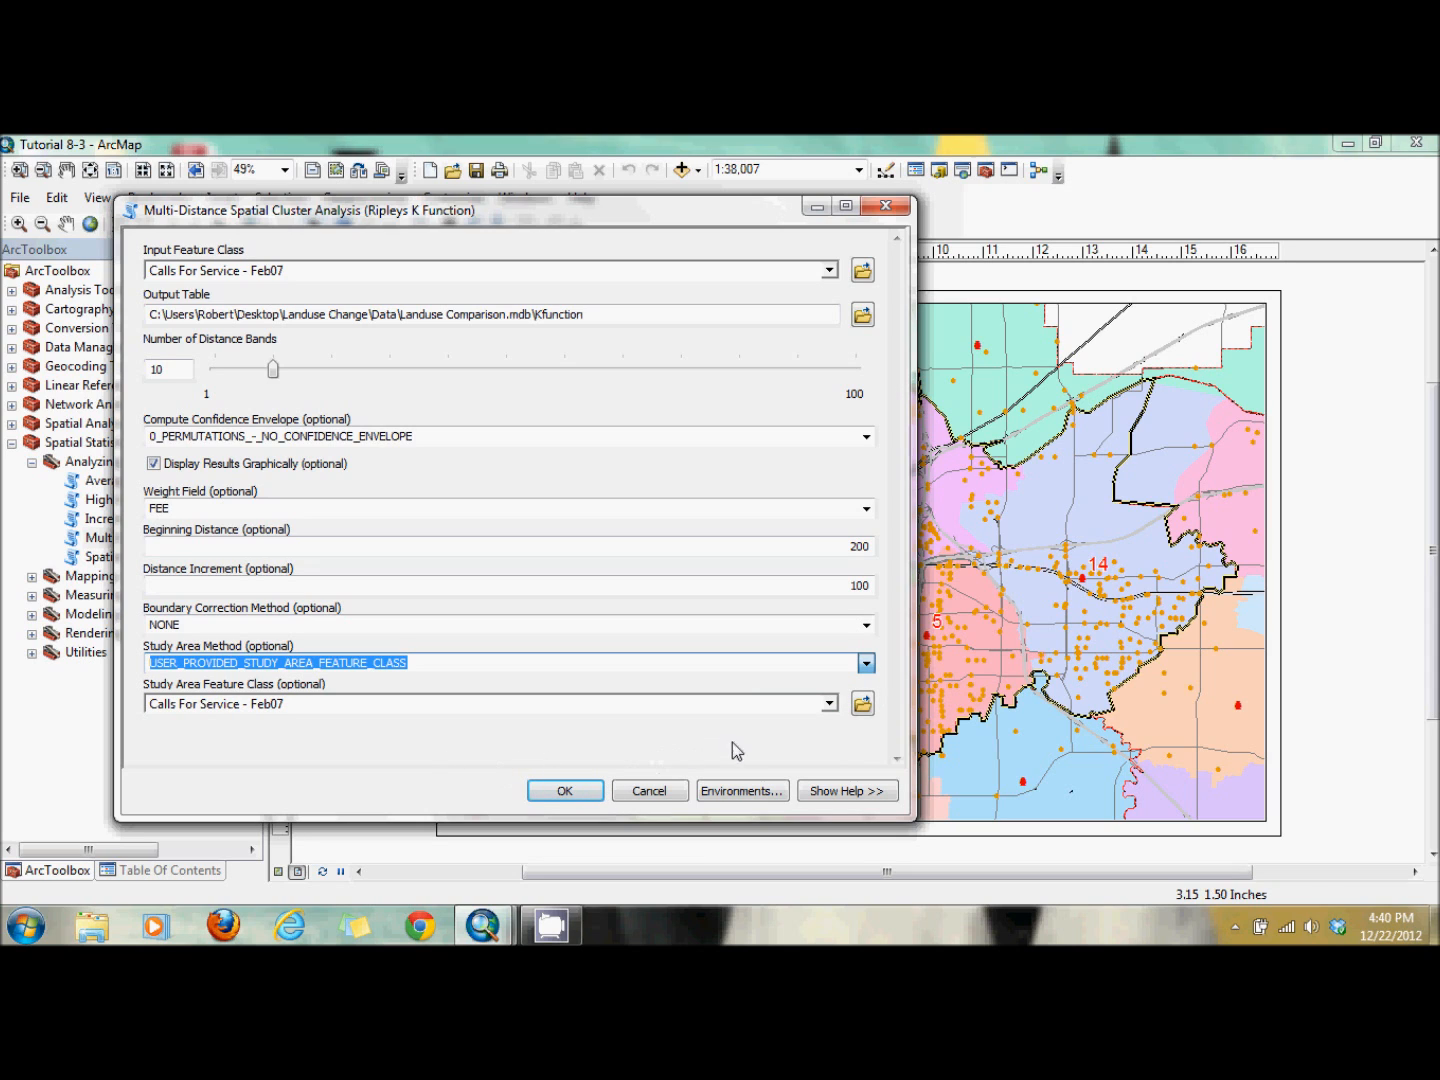
- Run the analysis with the MINIMUM_ENCLOSING_RECTANGLE study area method and close the K Function graph
{"action": "left_click", "coordinate": [866, 665]}
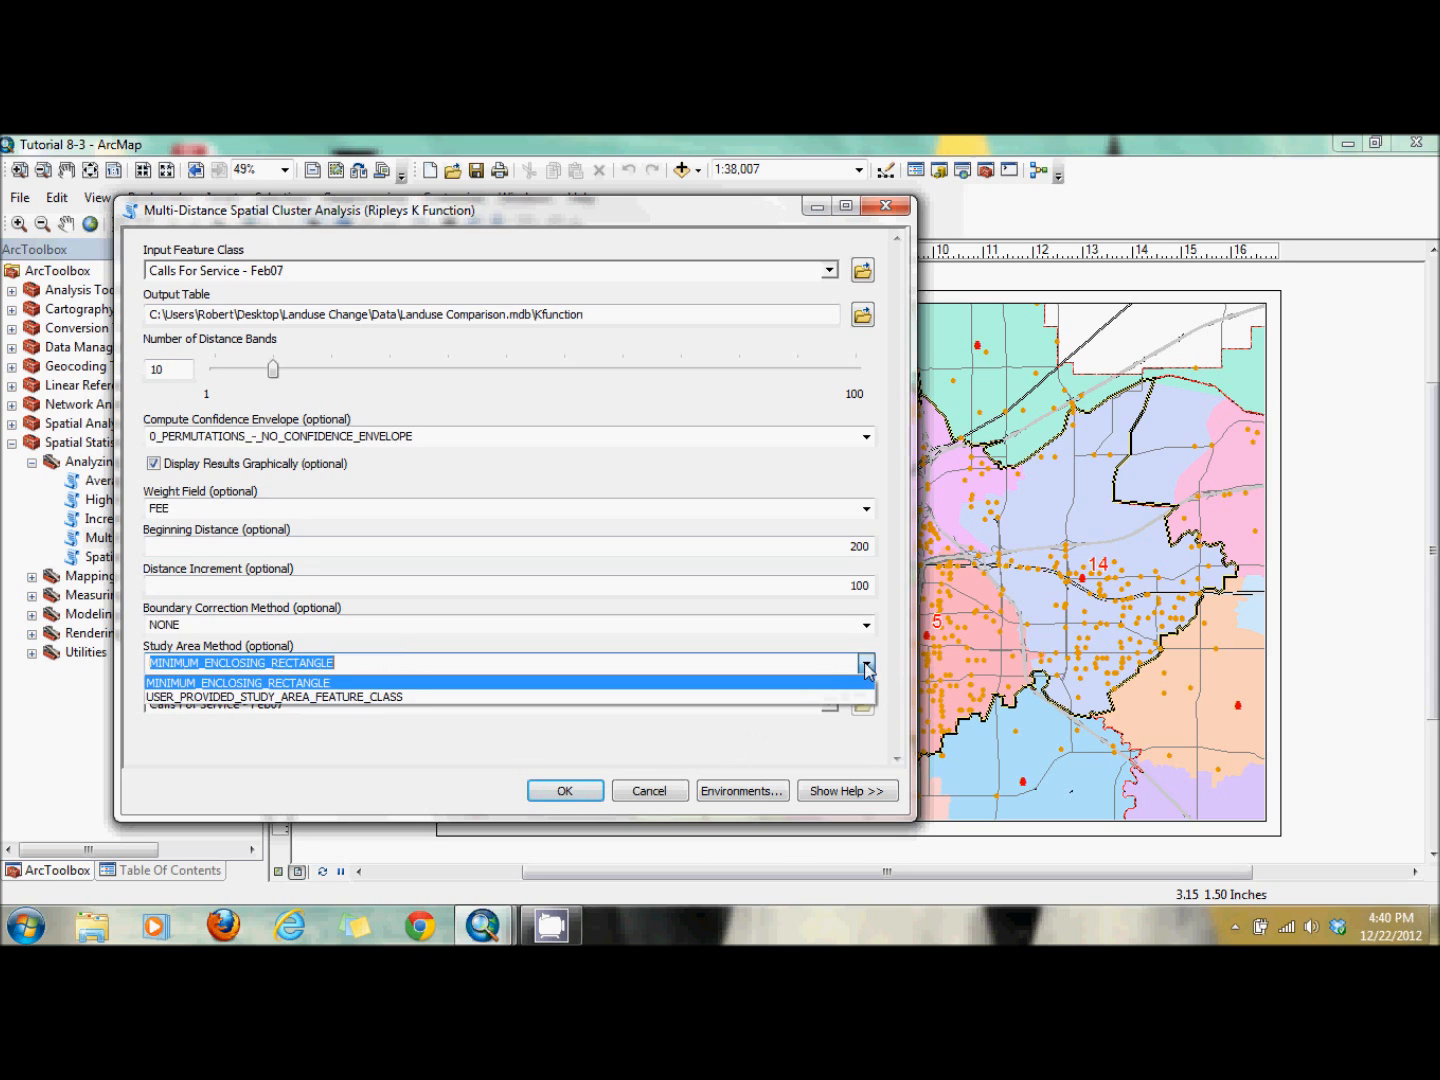
{"action": "left_click", "coordinate": [838, 682]}
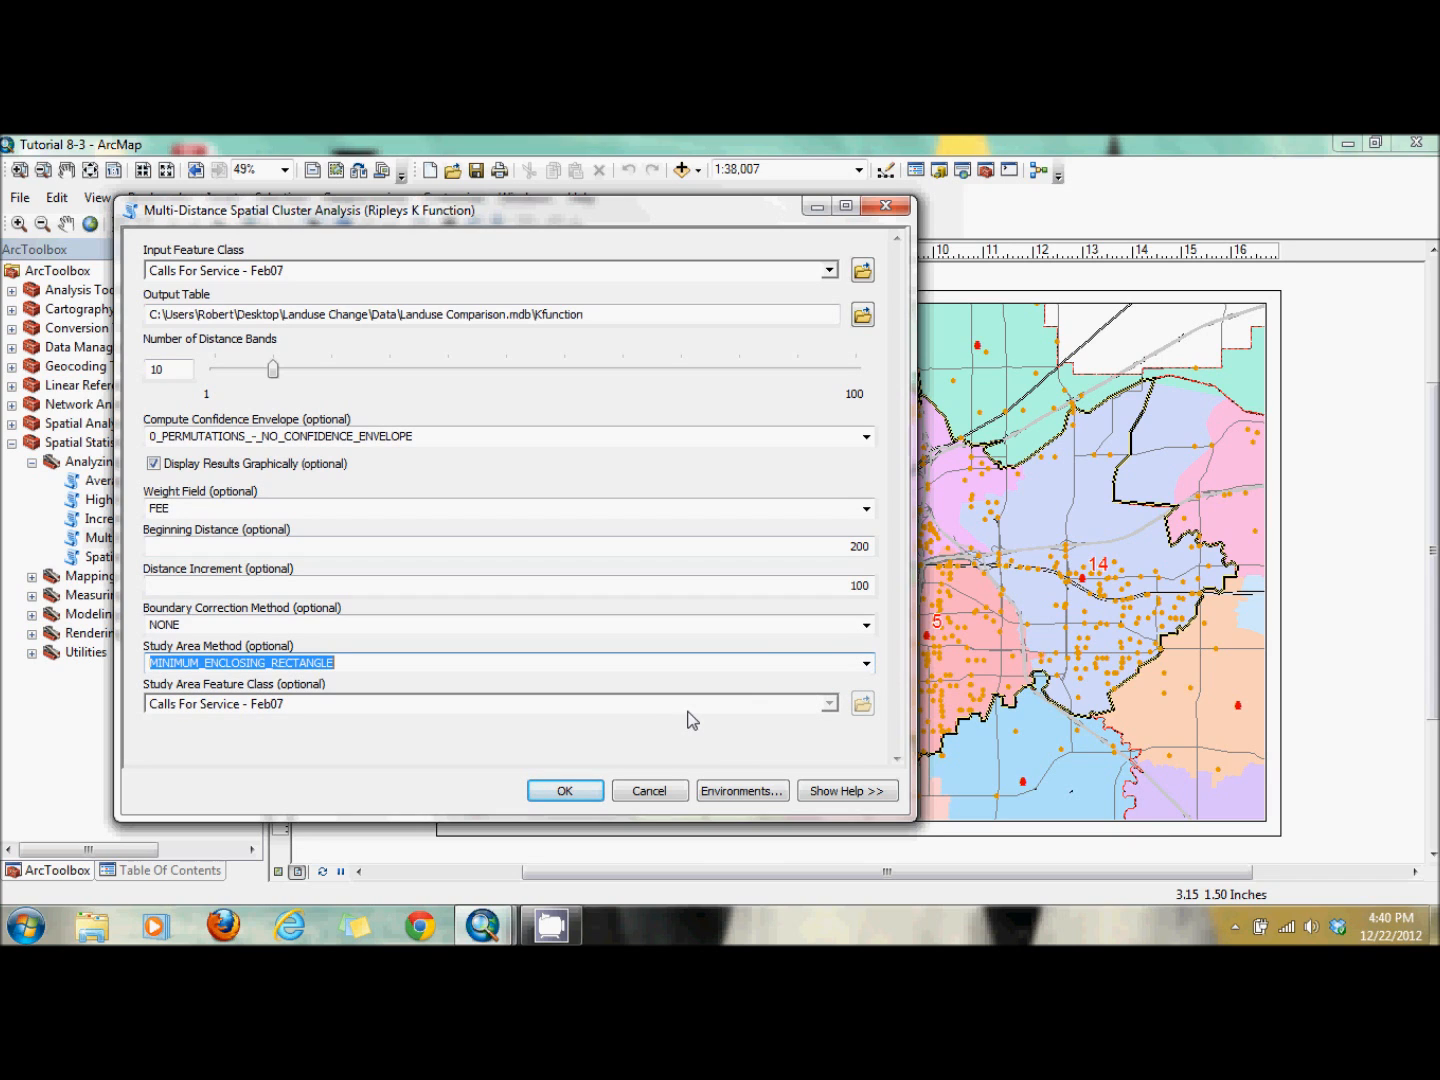
{"action": "left_click", "coordinate": [712, 737]}
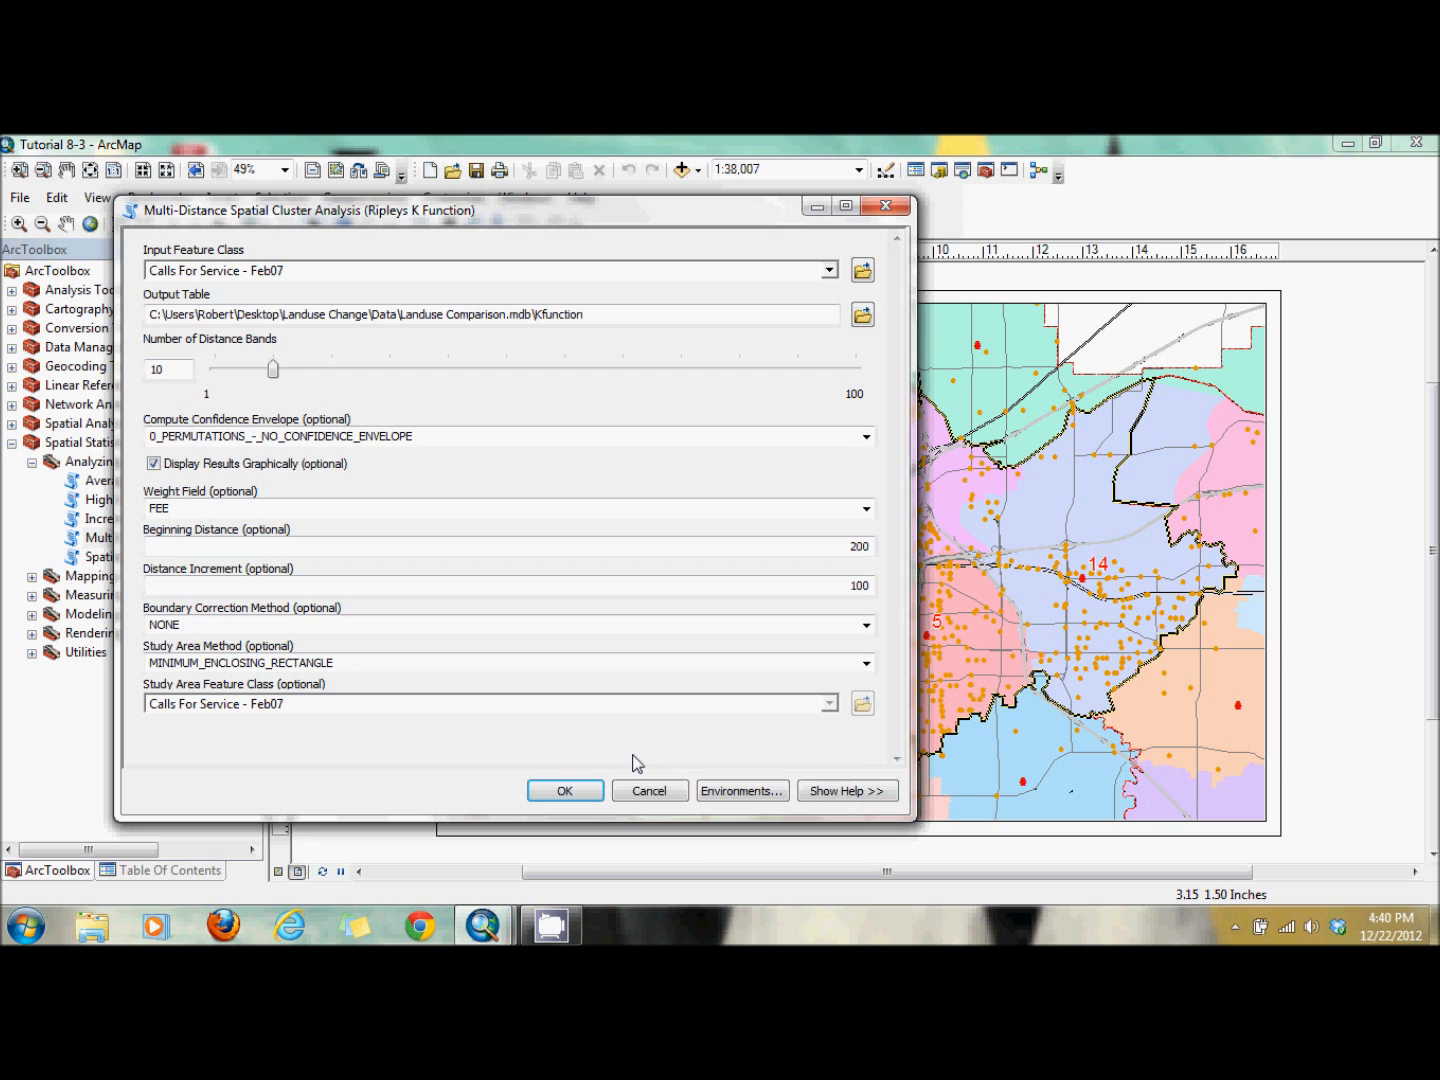
{"action": "left_click", "coordinate": [562, 791]}
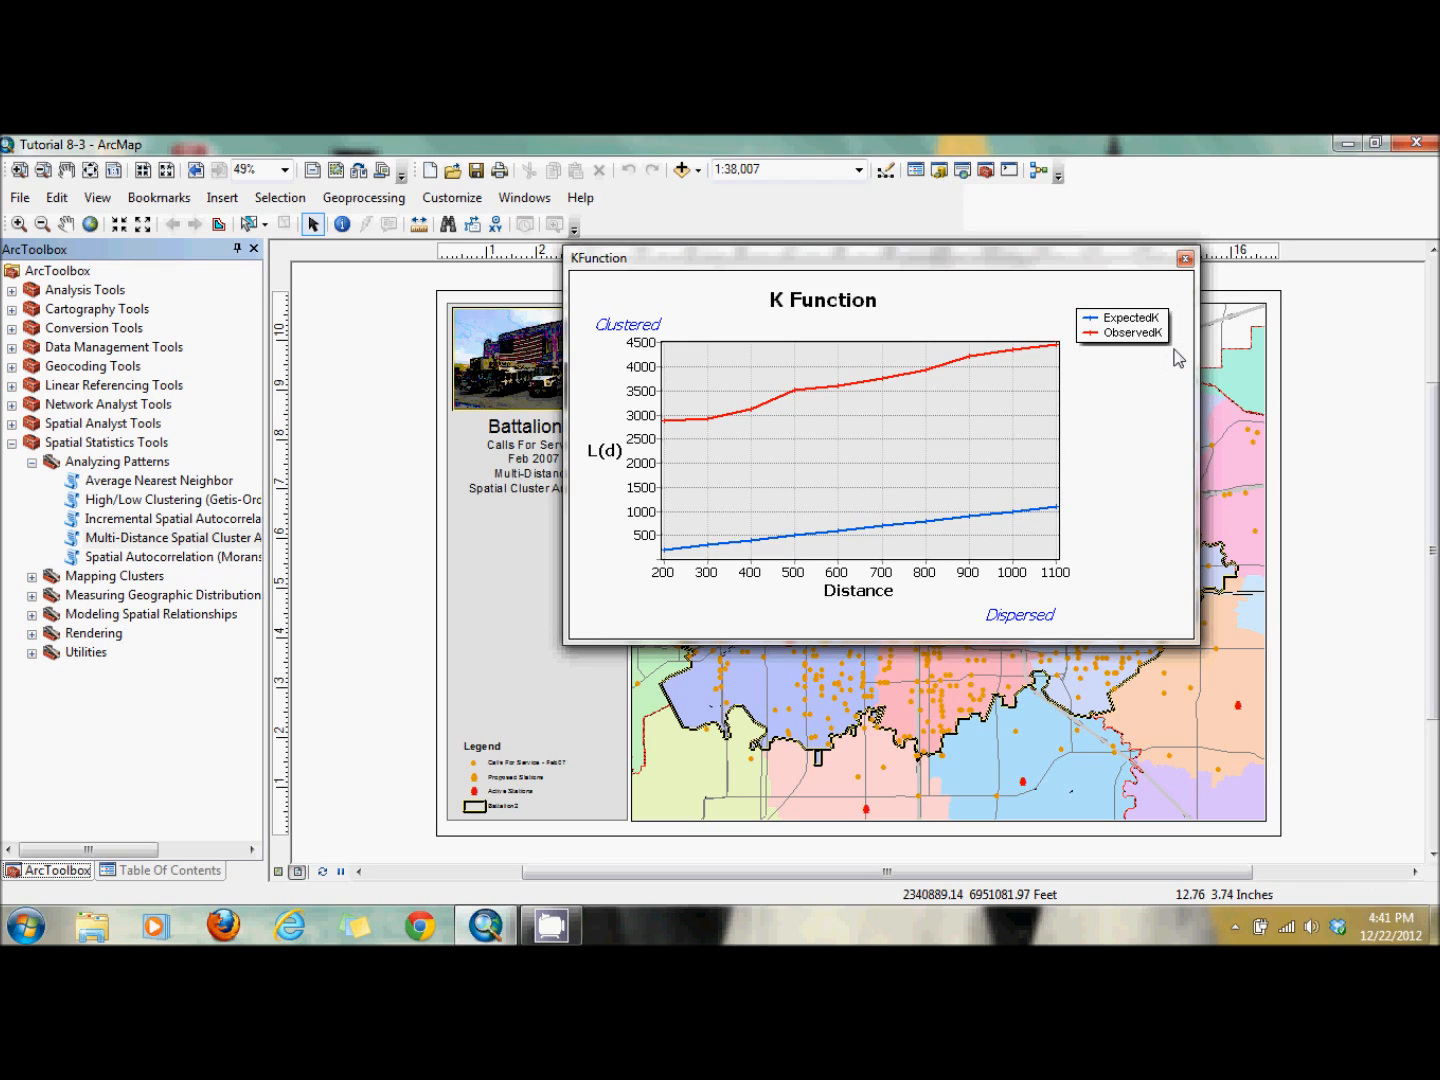
{"action": "left_click", "coordinate": [1185, 258]}
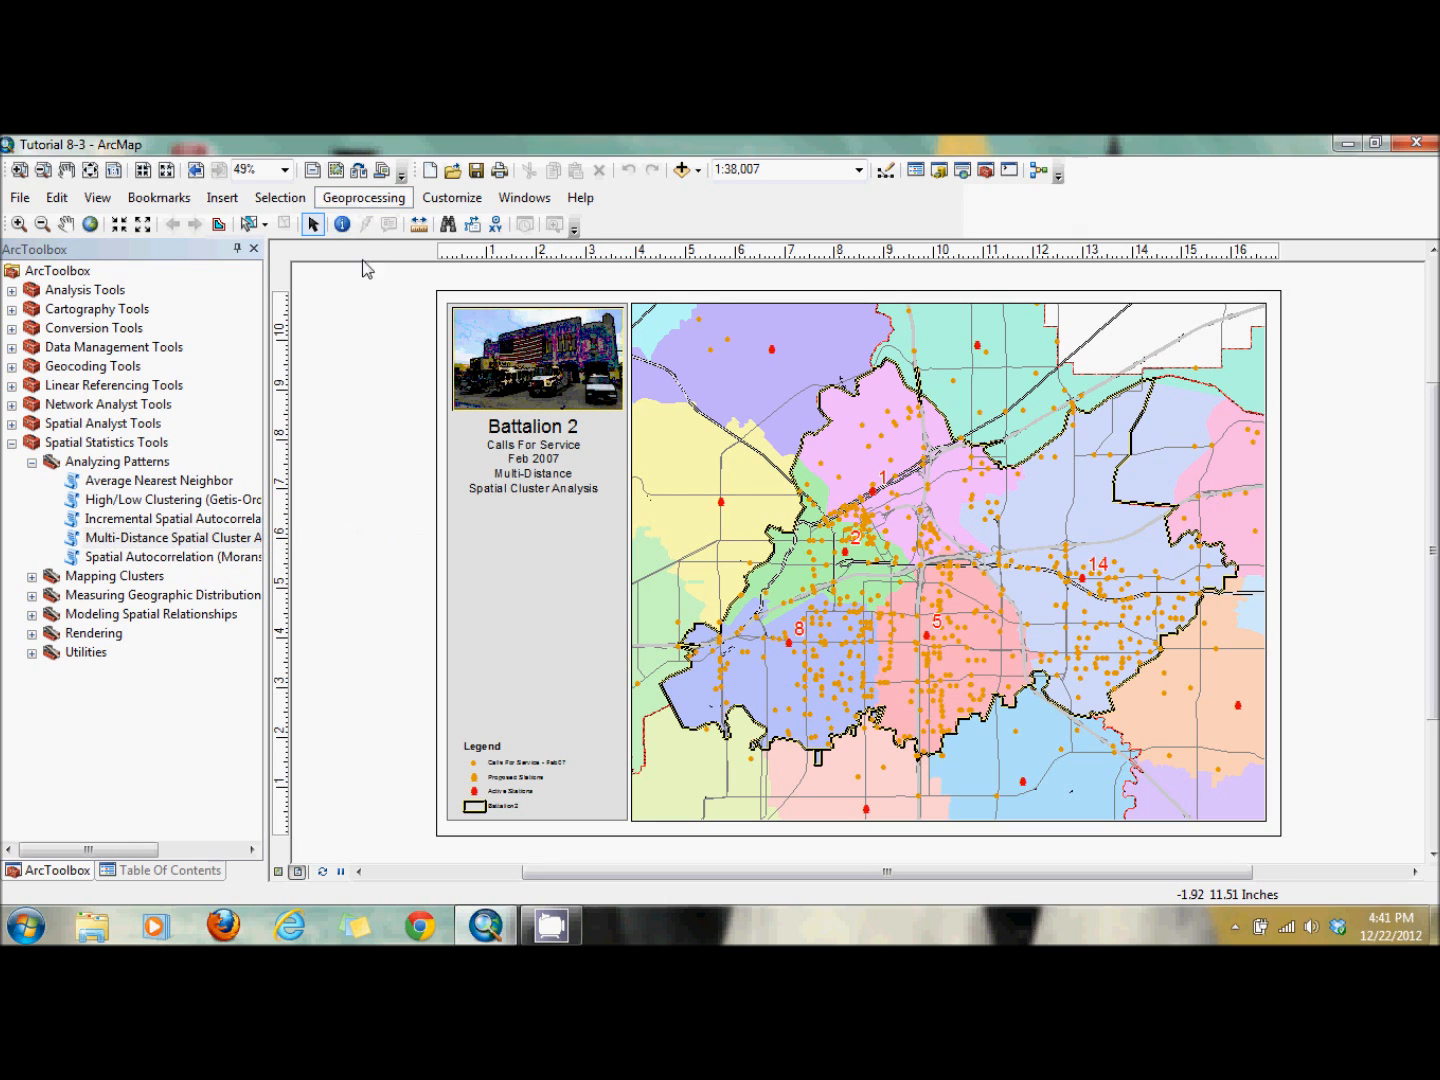
- Examine the messages of the completed MultiDistanceSpatialClustering run in the geoprocessing results, including its k-Function summary, and close the results
{"action": "left_click", "coordinate": [365, 198]}
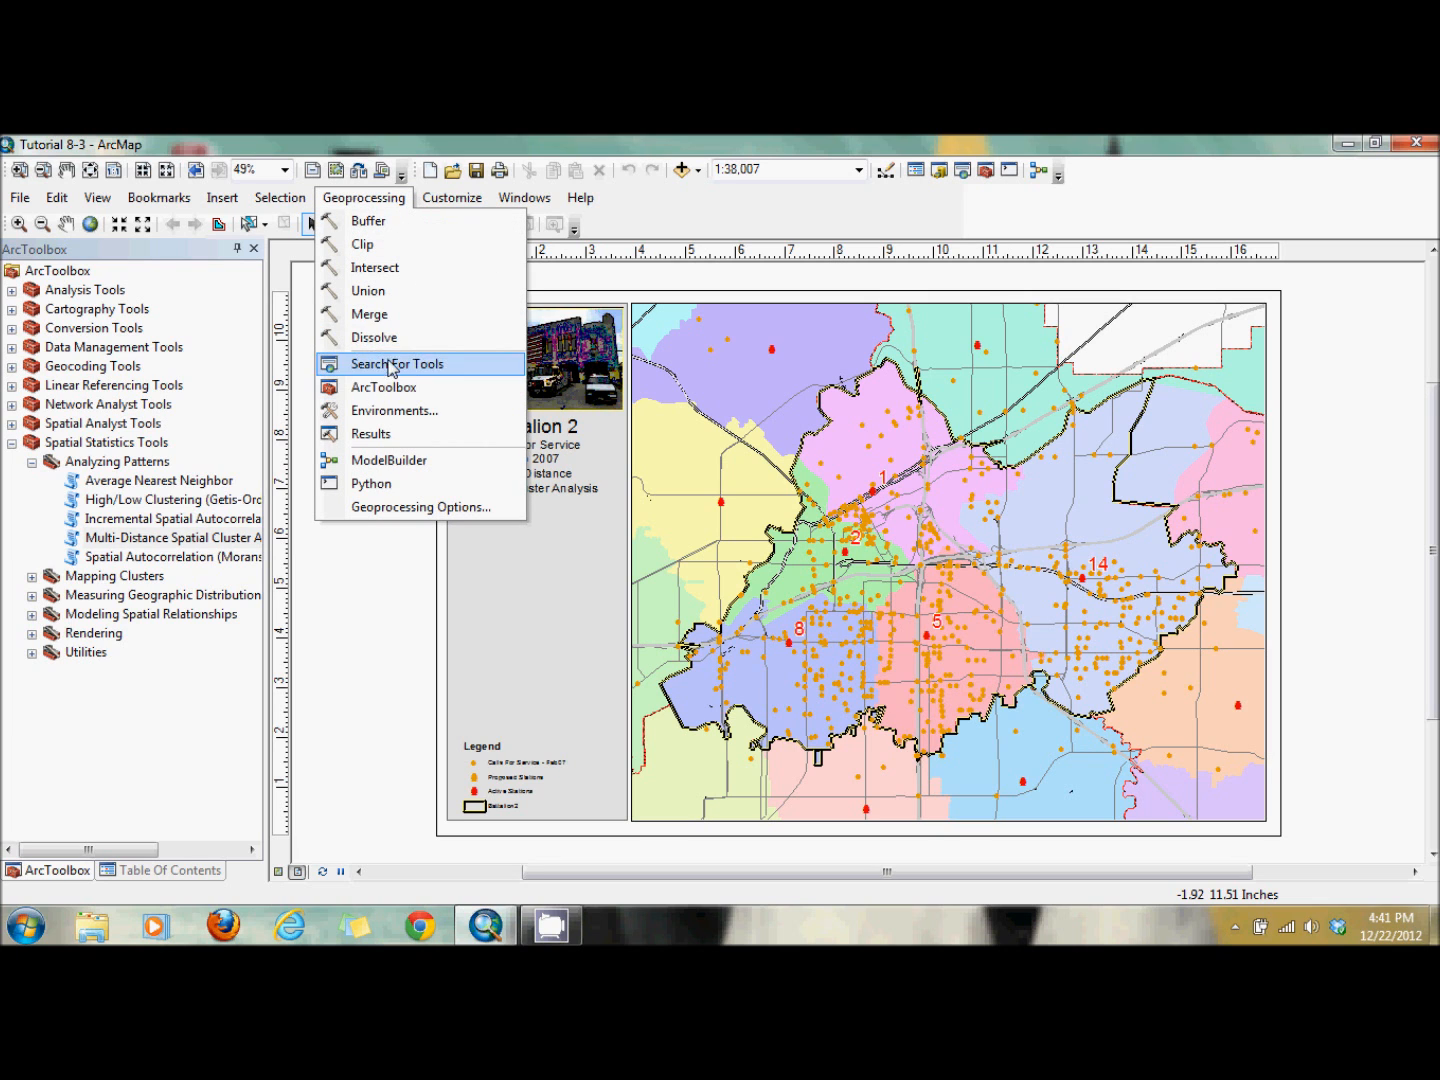
{"action": "left_click", "coordinate": [372, 435]}
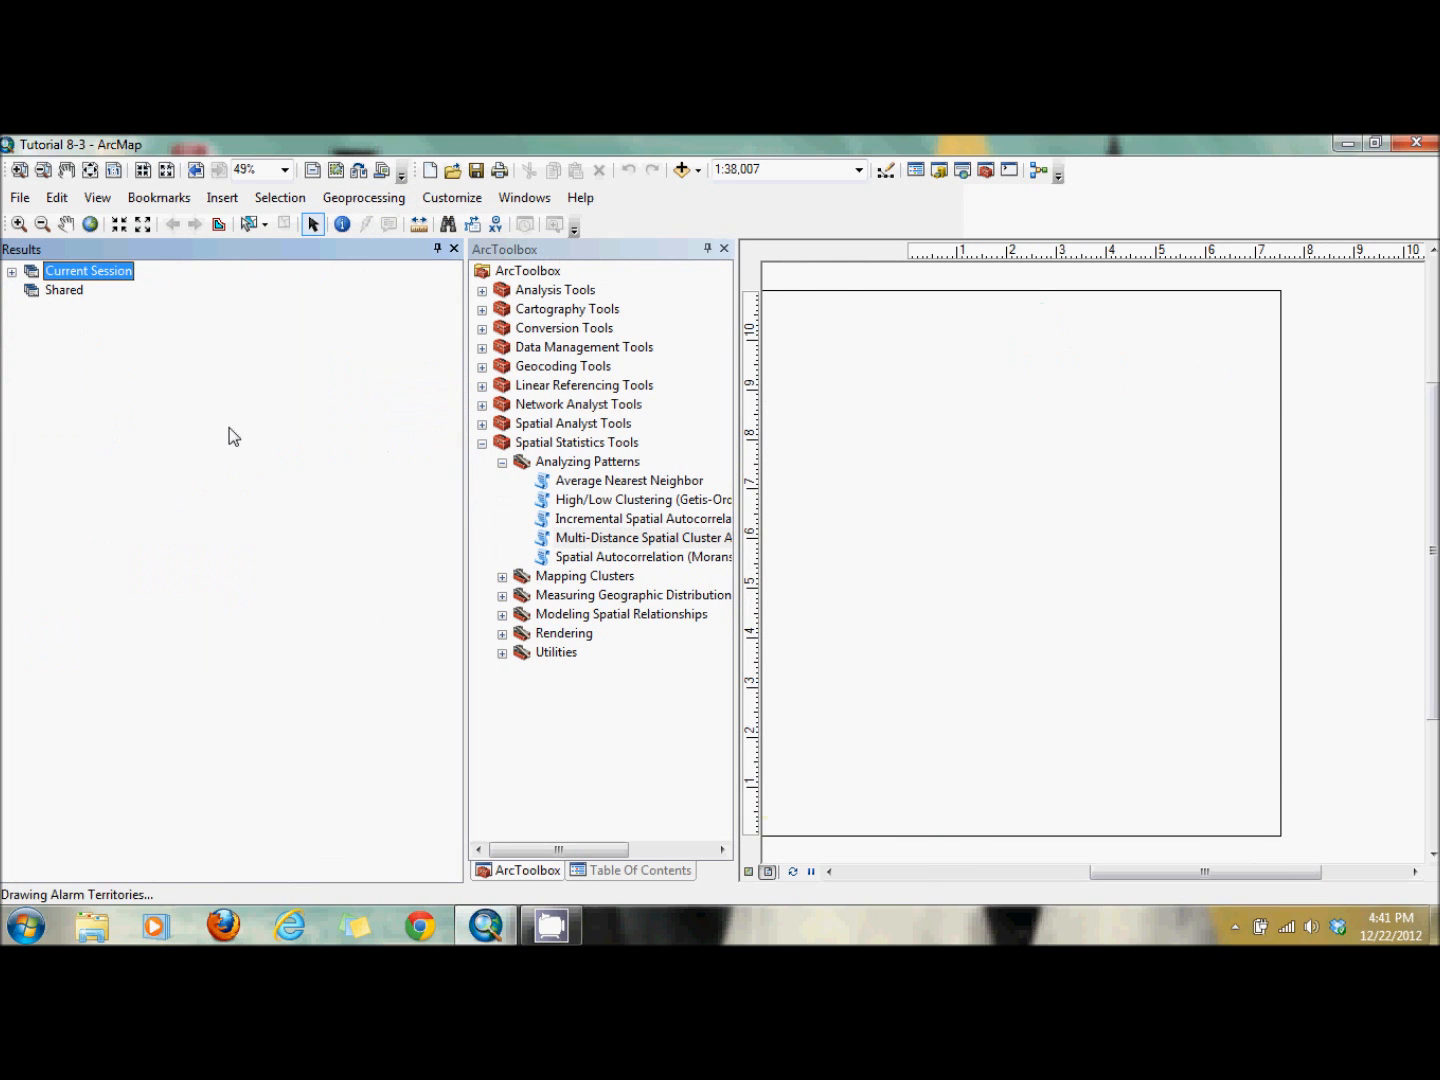
{"action": "left_click", "coordinate": [11, 273]}
{"action": "left_click", "coordinate": [31, 290]}
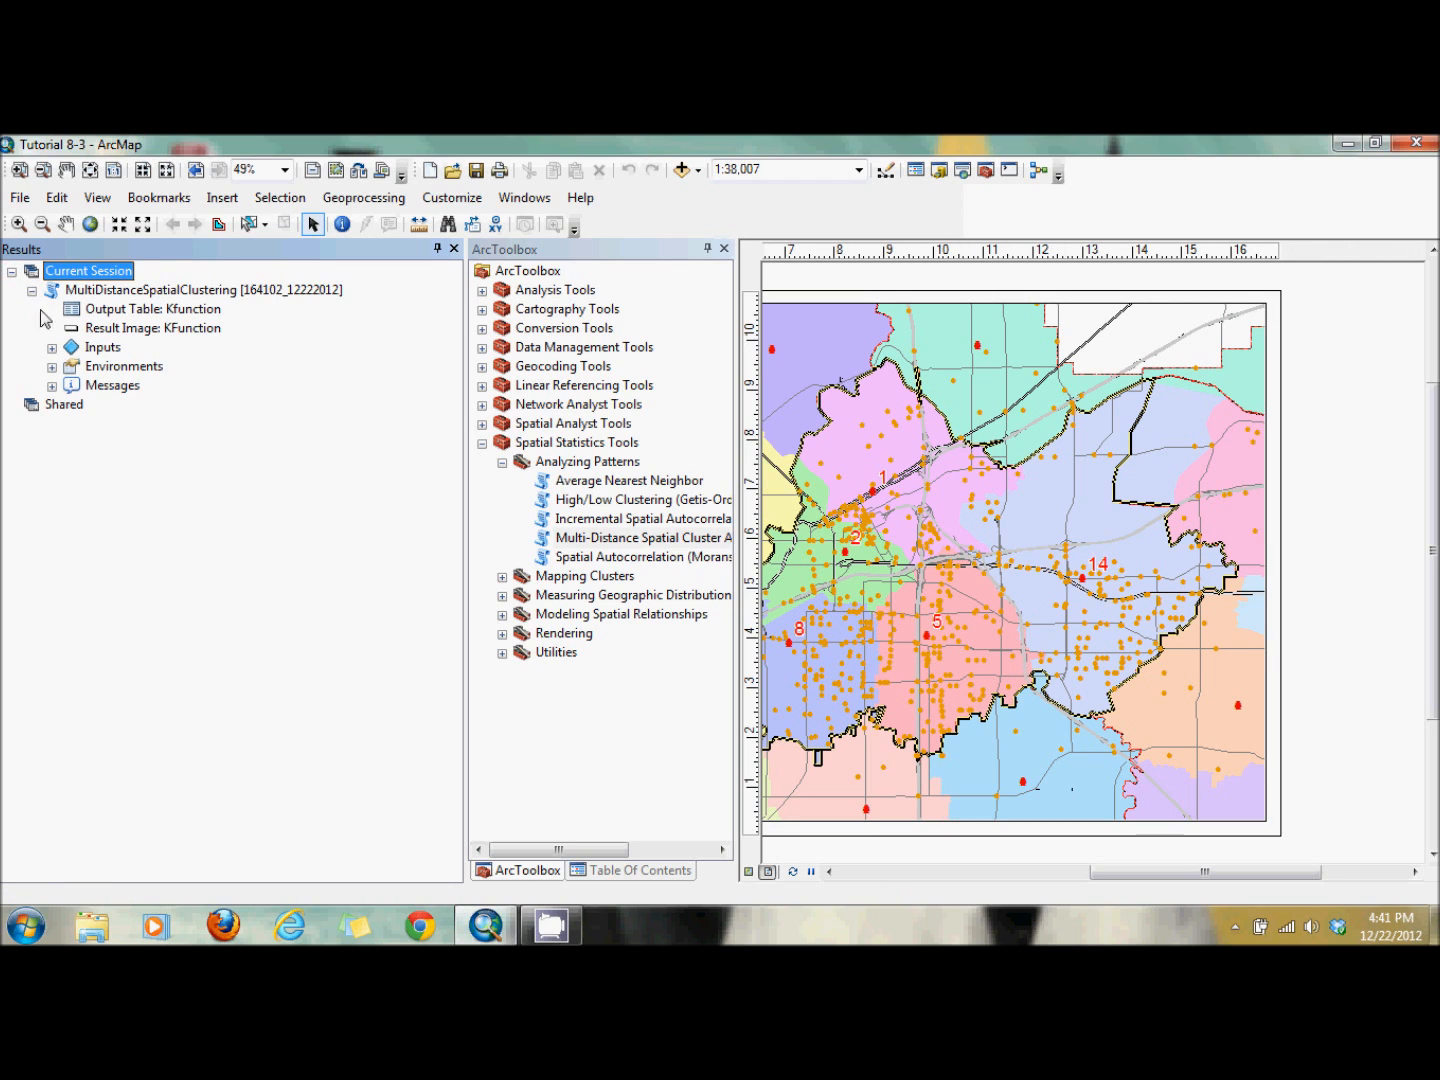
{"action": "left_click", "coordinate": [52, 385]}
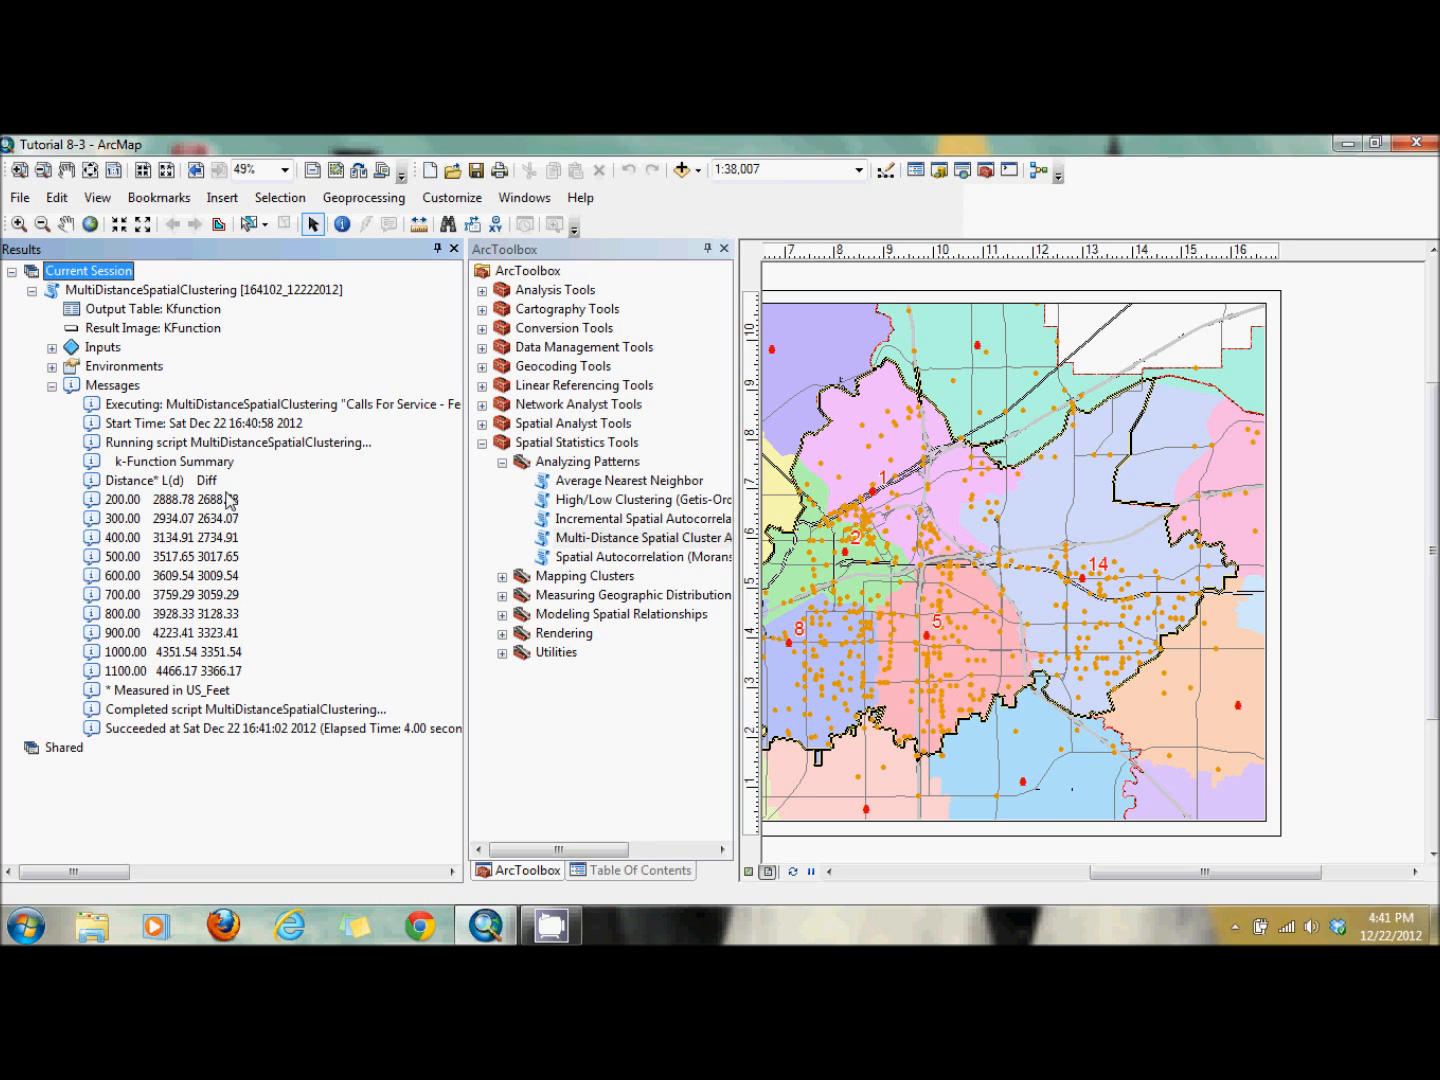
{"action": "left_click", "coordinate": [12, 272]}
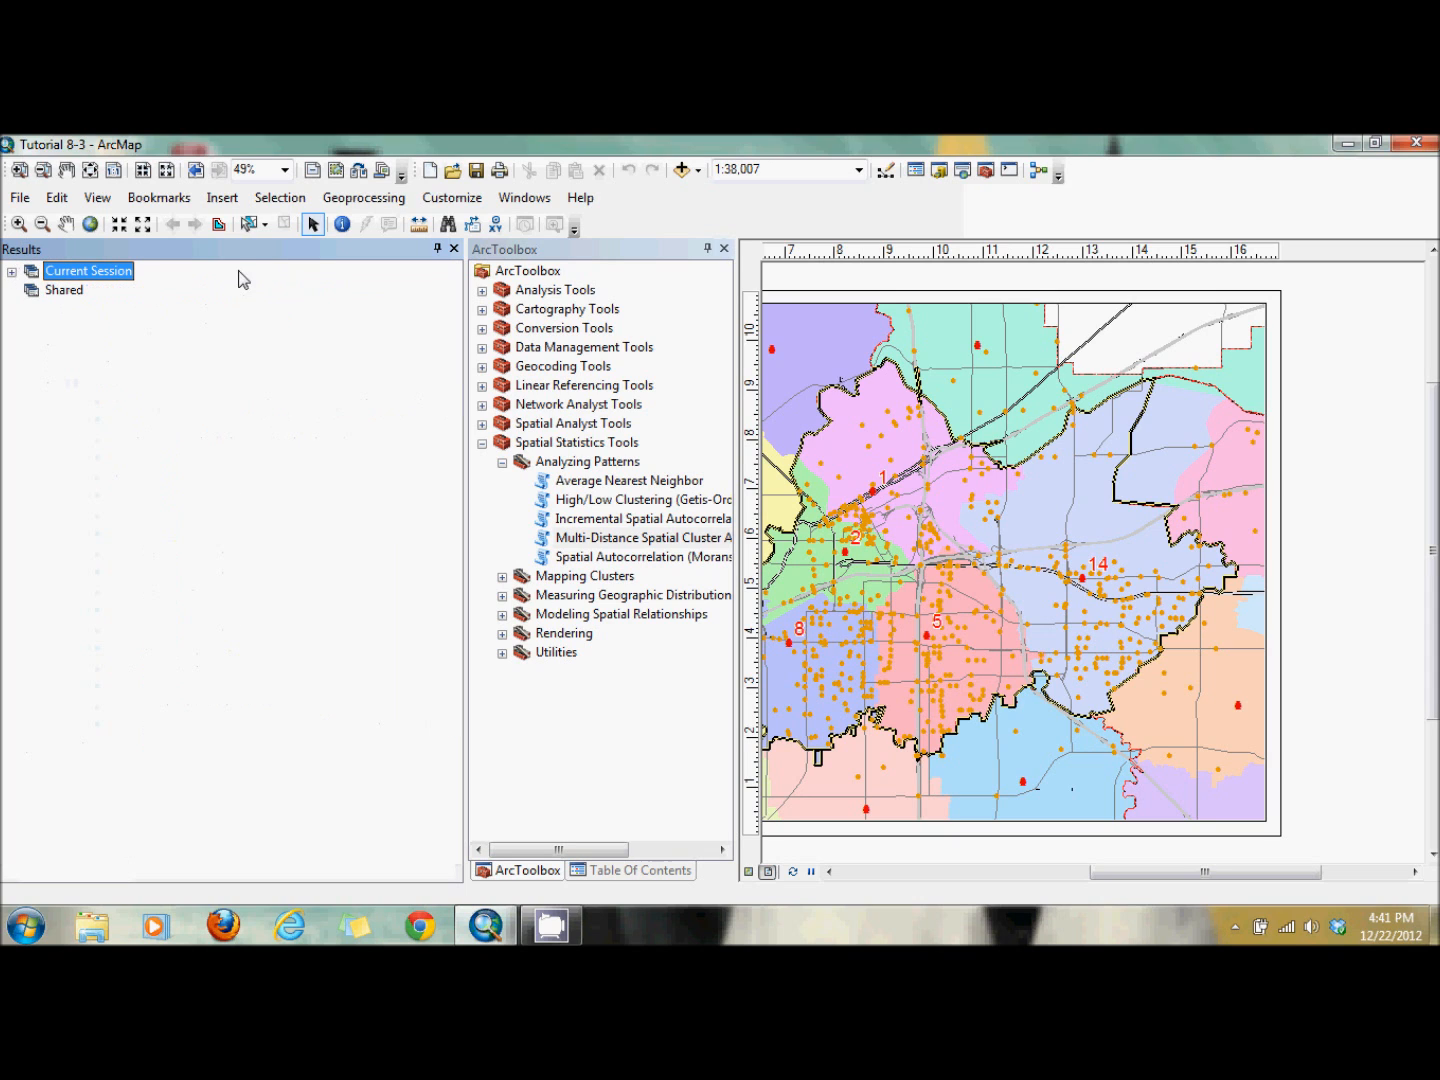
{"action": "left_click", "coordinate": [454, 247]}
- Open the attribute table of the Kfunction output table
{"action": "left_click", "coordinate": [160, 870]}
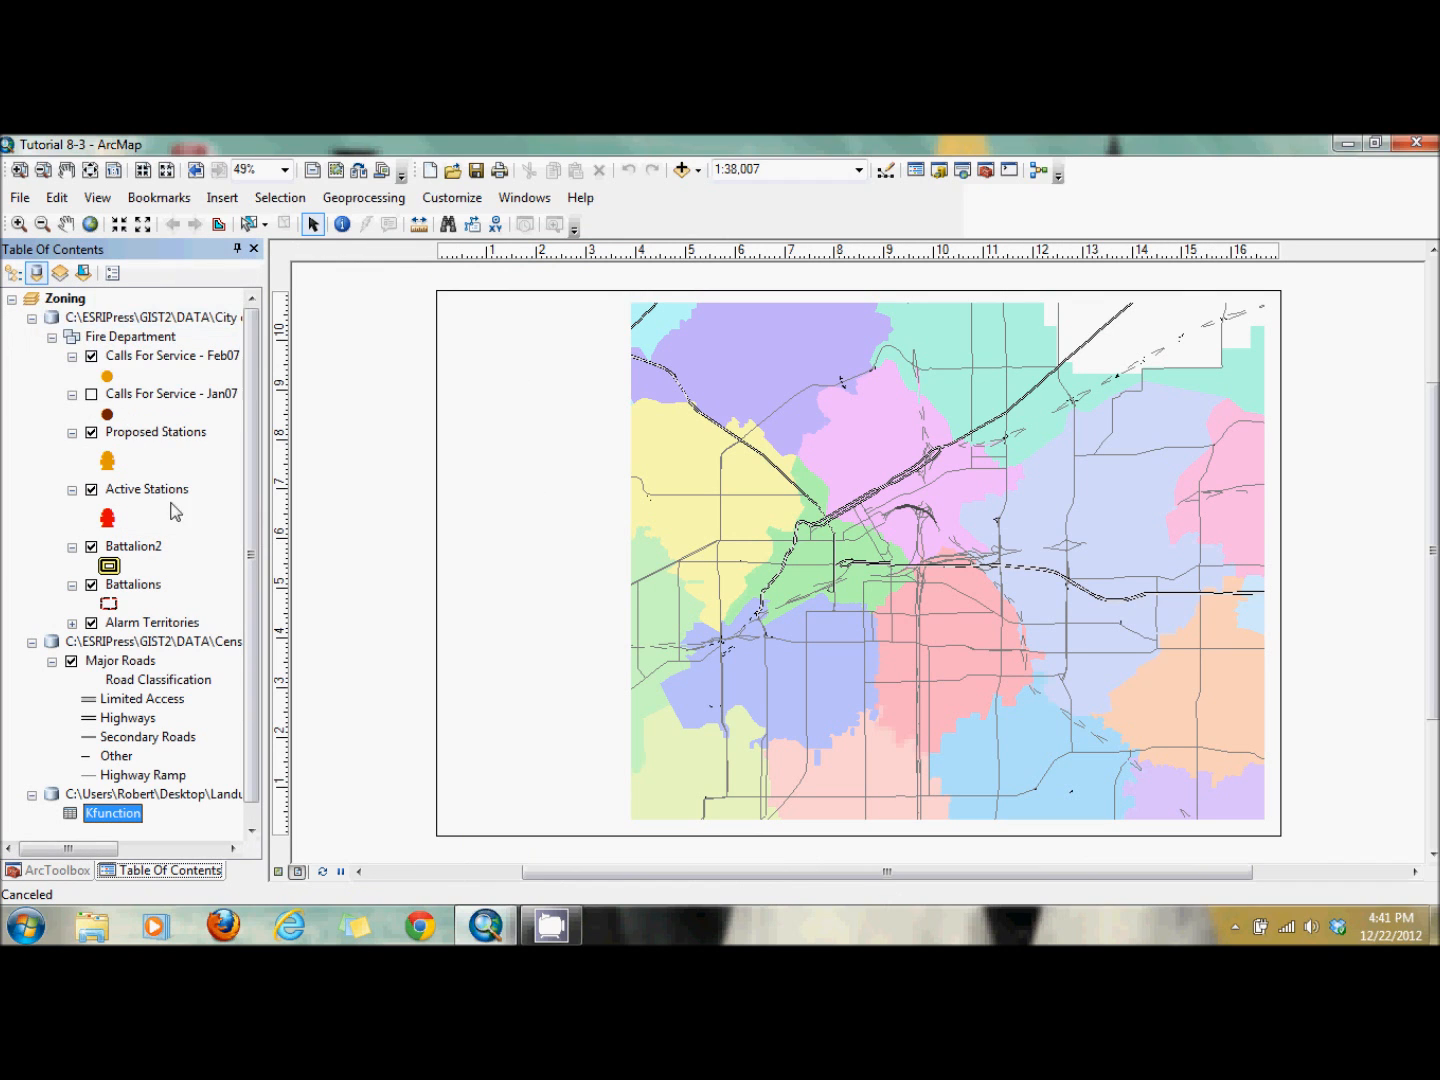
{"action": "left_click_drag", "start_coordinate": [256, 565], "coordinate": [256, 594]}
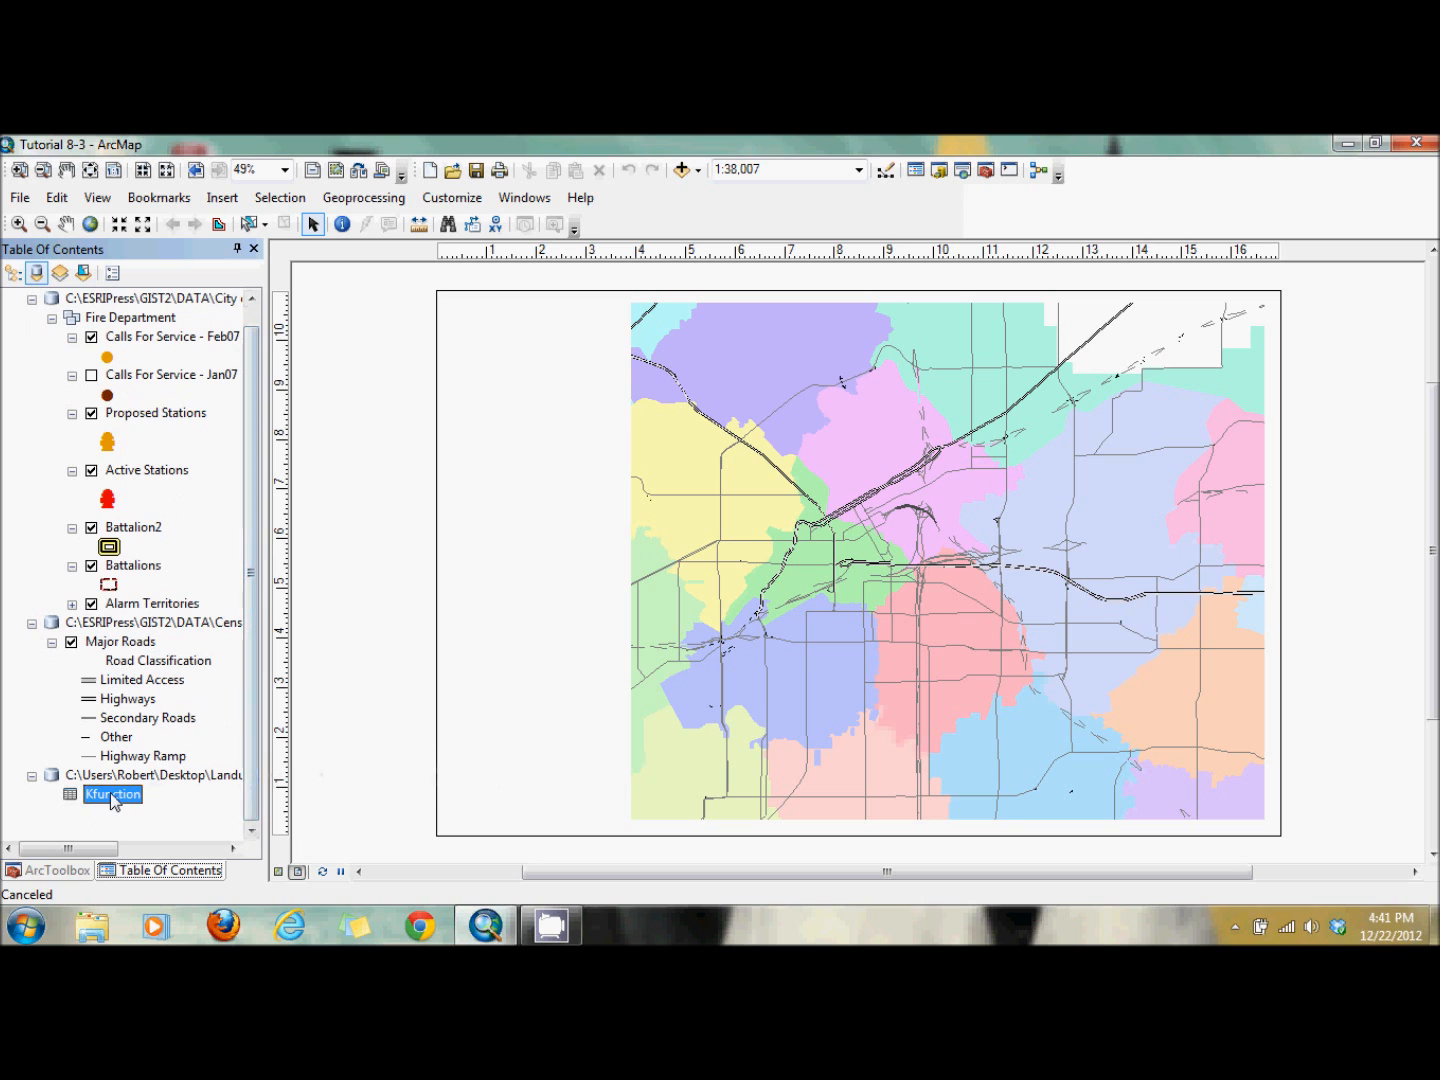
{"action": "right_click", "coordinate": [112, 797]}
{"action": "left_click", "coordinate": [211, 577]}
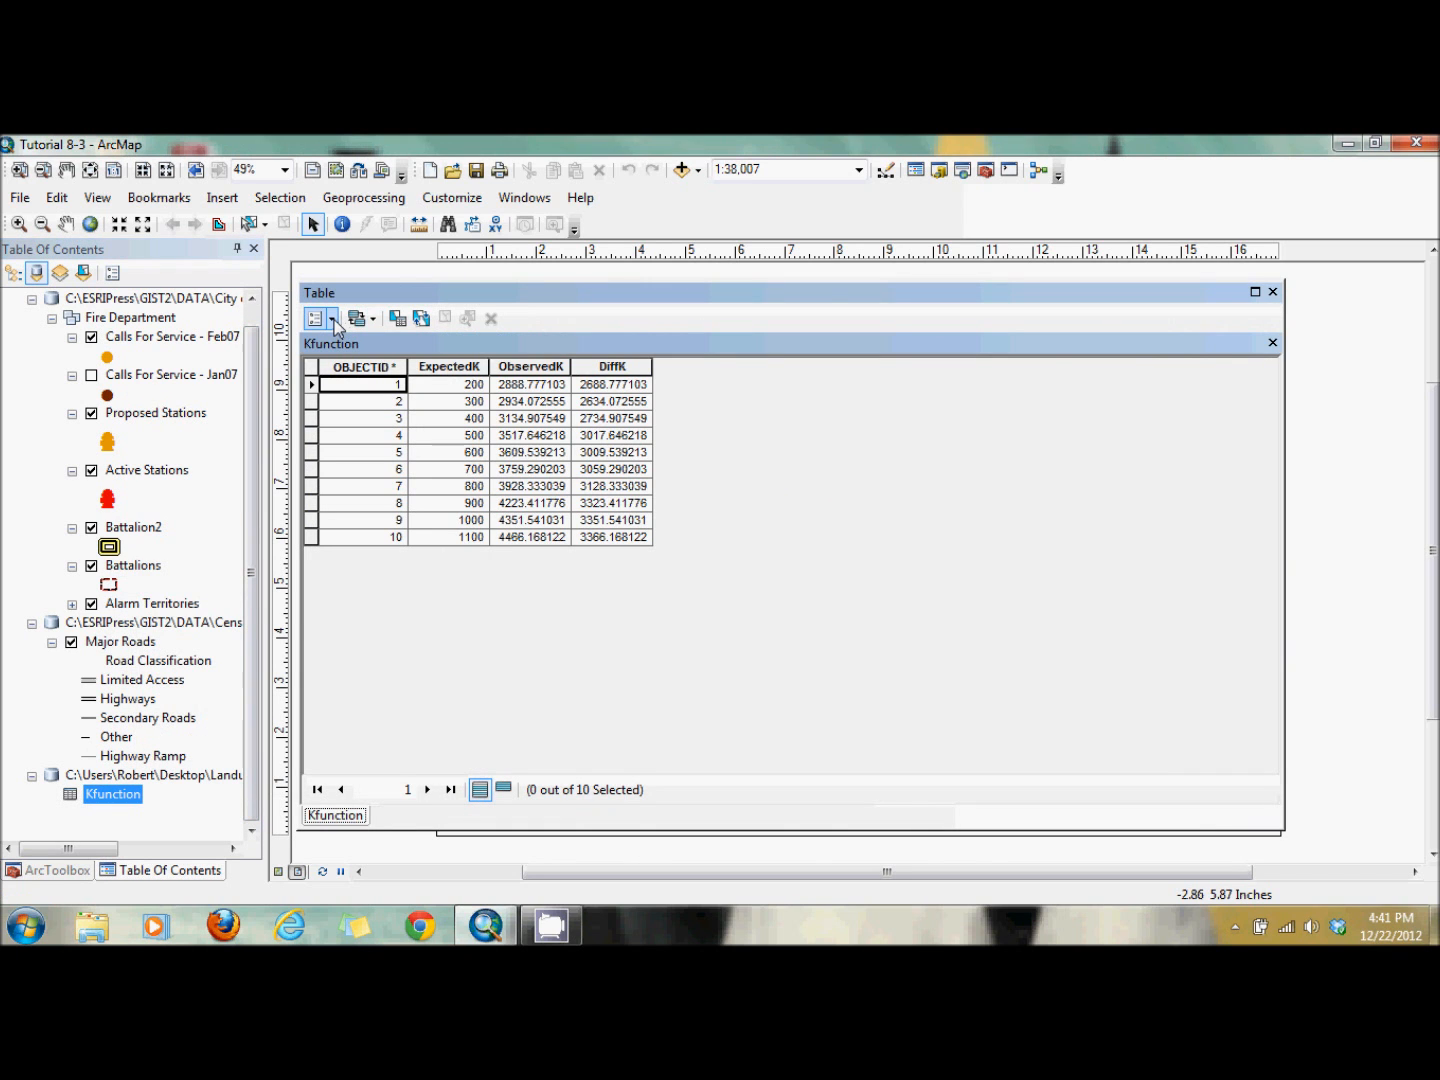
- Start a new graph from the Kfunction table and set its graph type to Vertical Line
{"action": "left_click", "coordinate": [317, 319]}
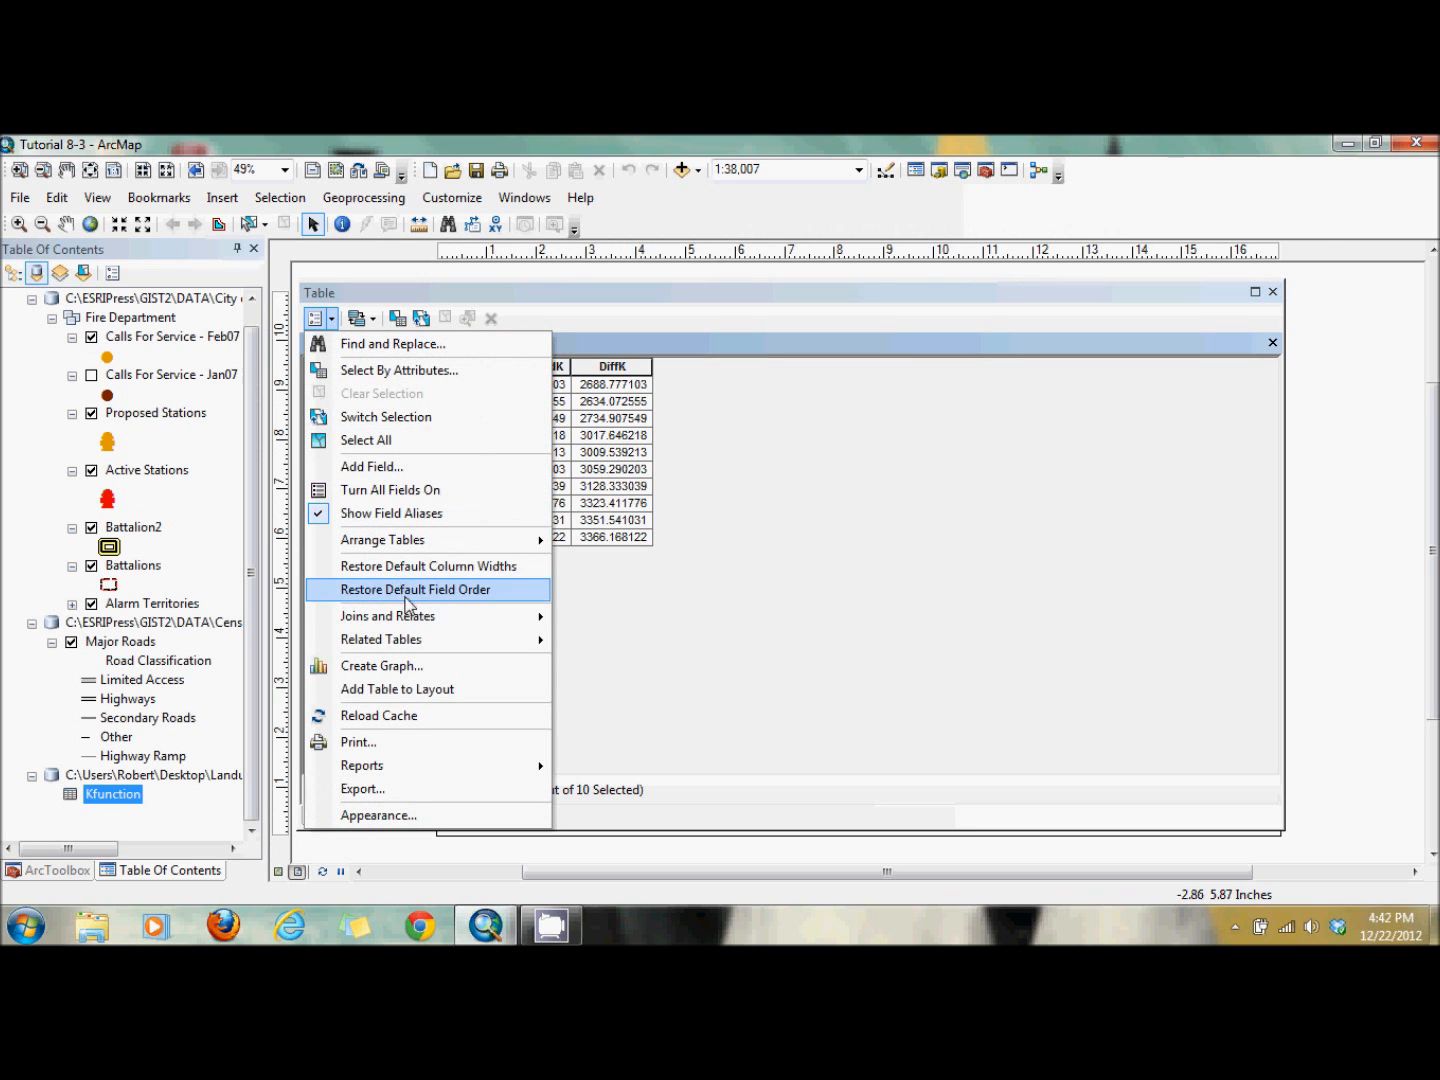
{"action": "left_click", "coordinate": [421, 667]}
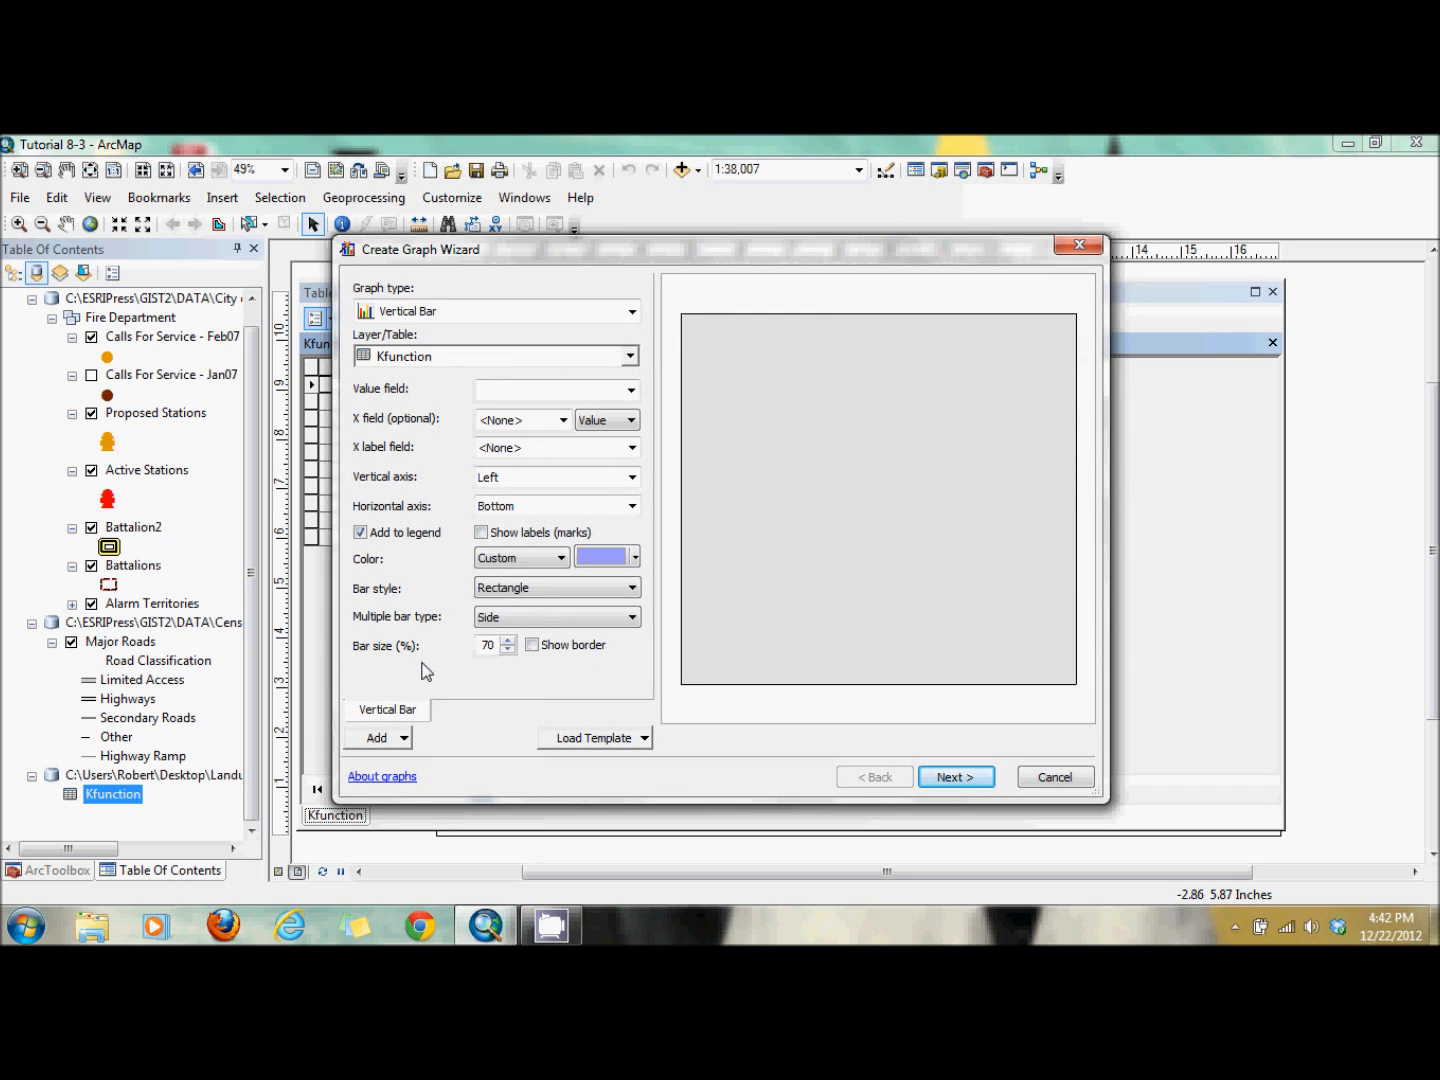
{"action": "left_click", "coordinate": [632, 310]}
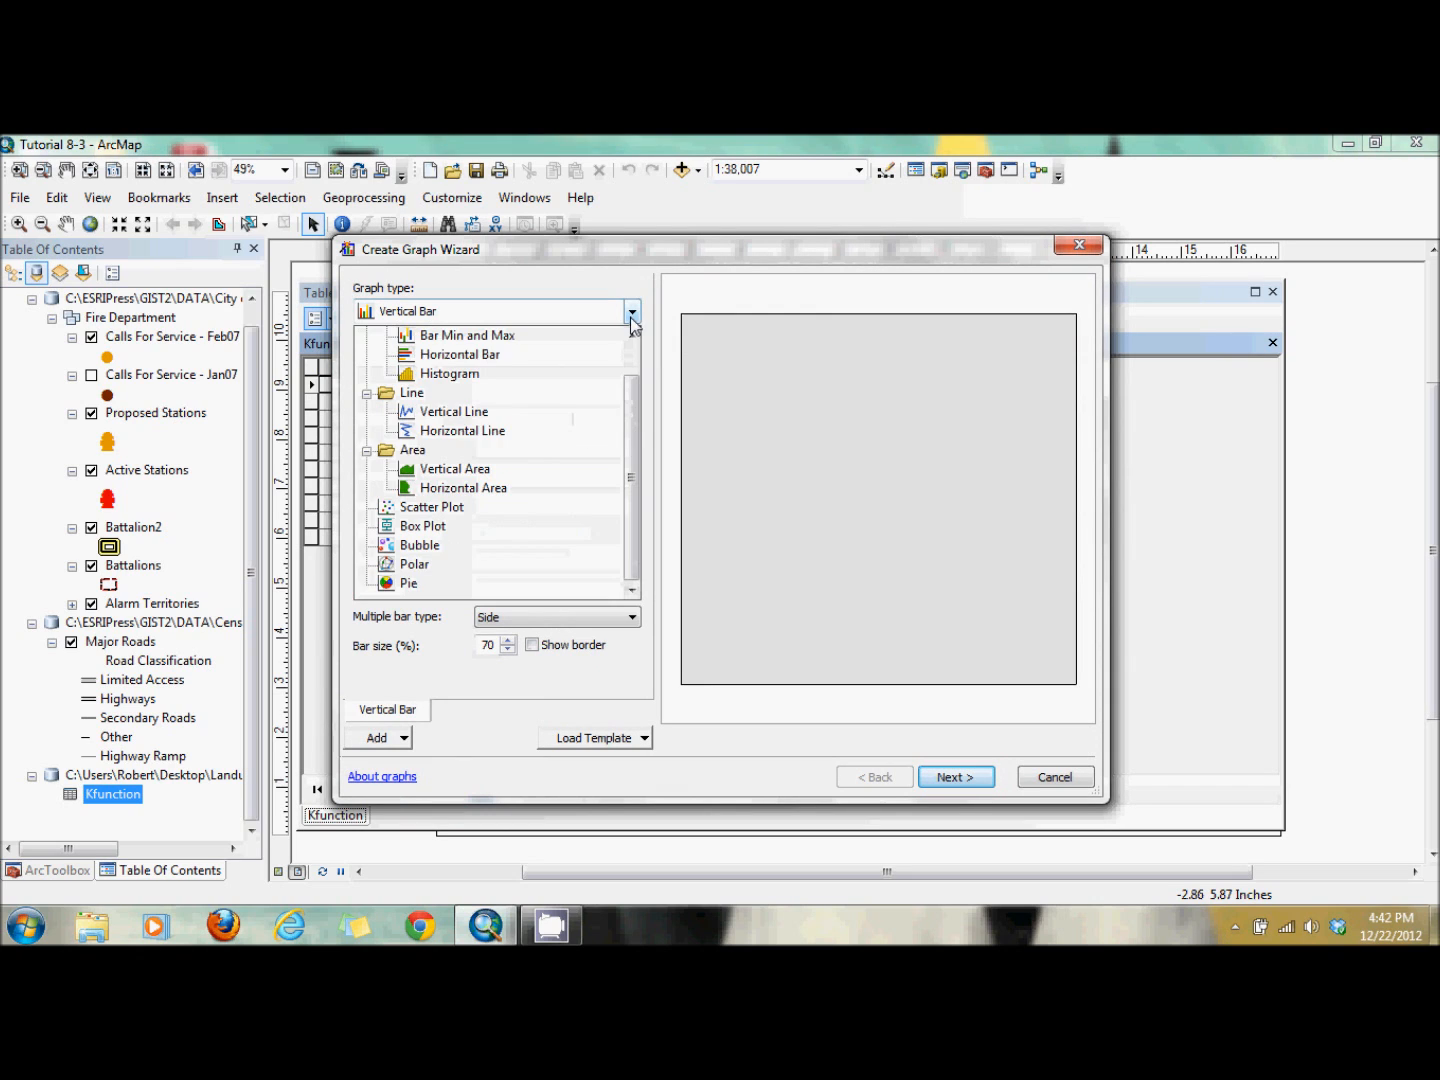
{"action": "left_click", "coordinate": [548, 414]}
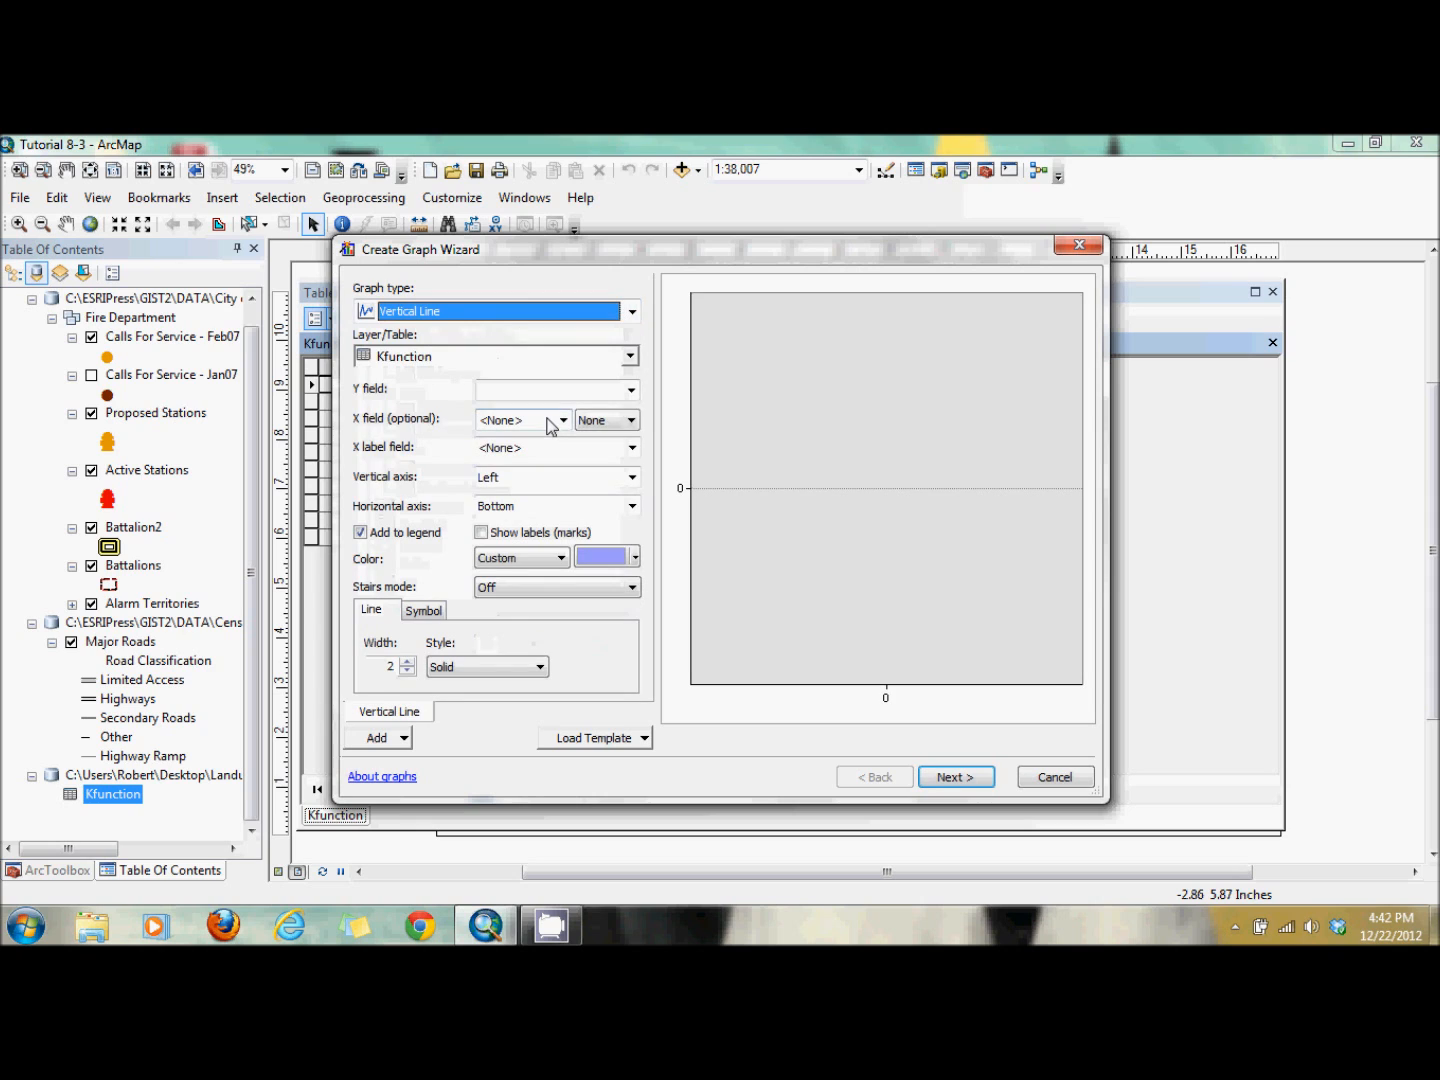
- Plot DiffK as the Y field with ExpectedK as the X label field and finish the graph with the default title and legend
{"action": "left_click", "coordinate": [630, 390]}
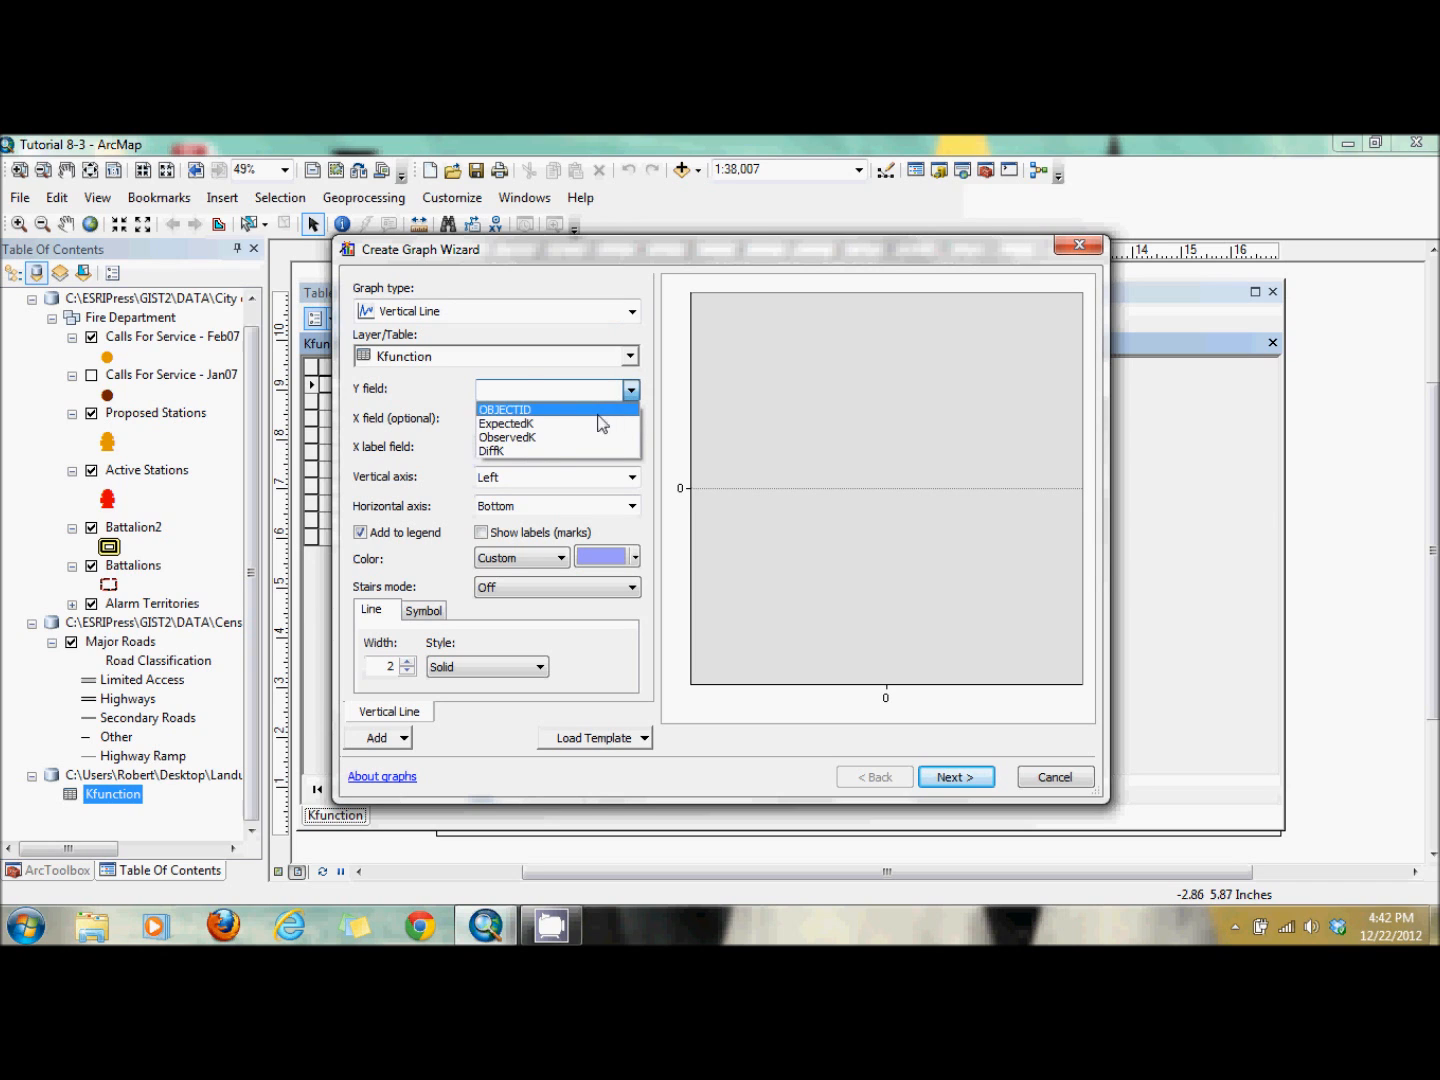
{"action": "left_click", "coordinate": [553, 451]}
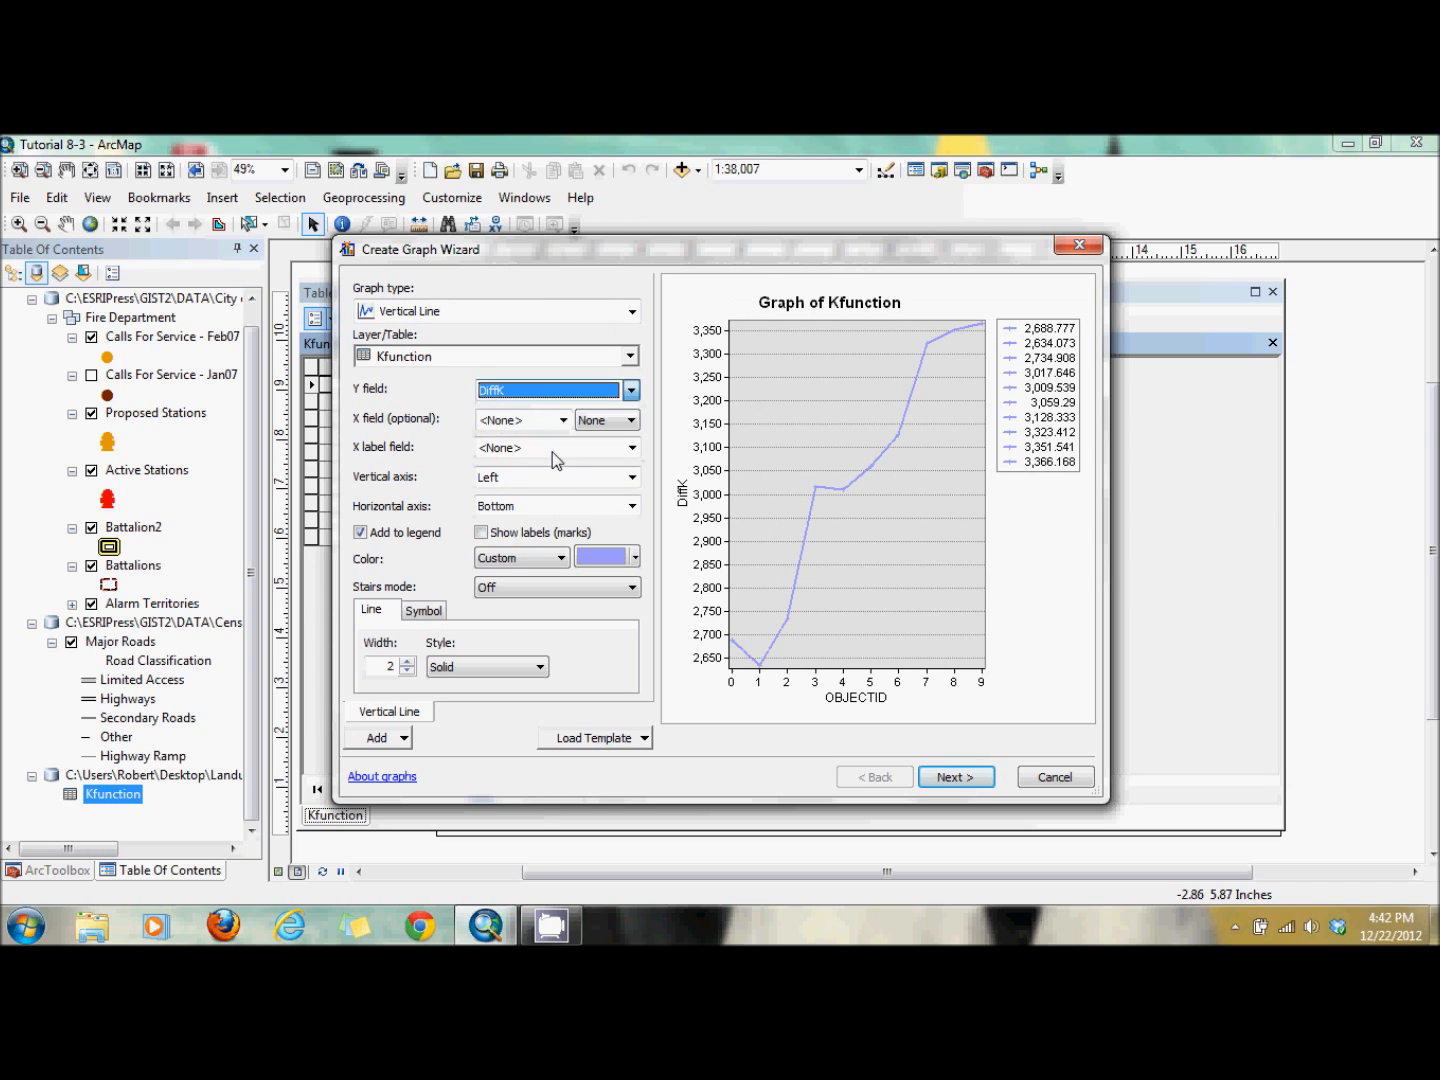
{"action": "left_click", "coordinate": [632, 448]}
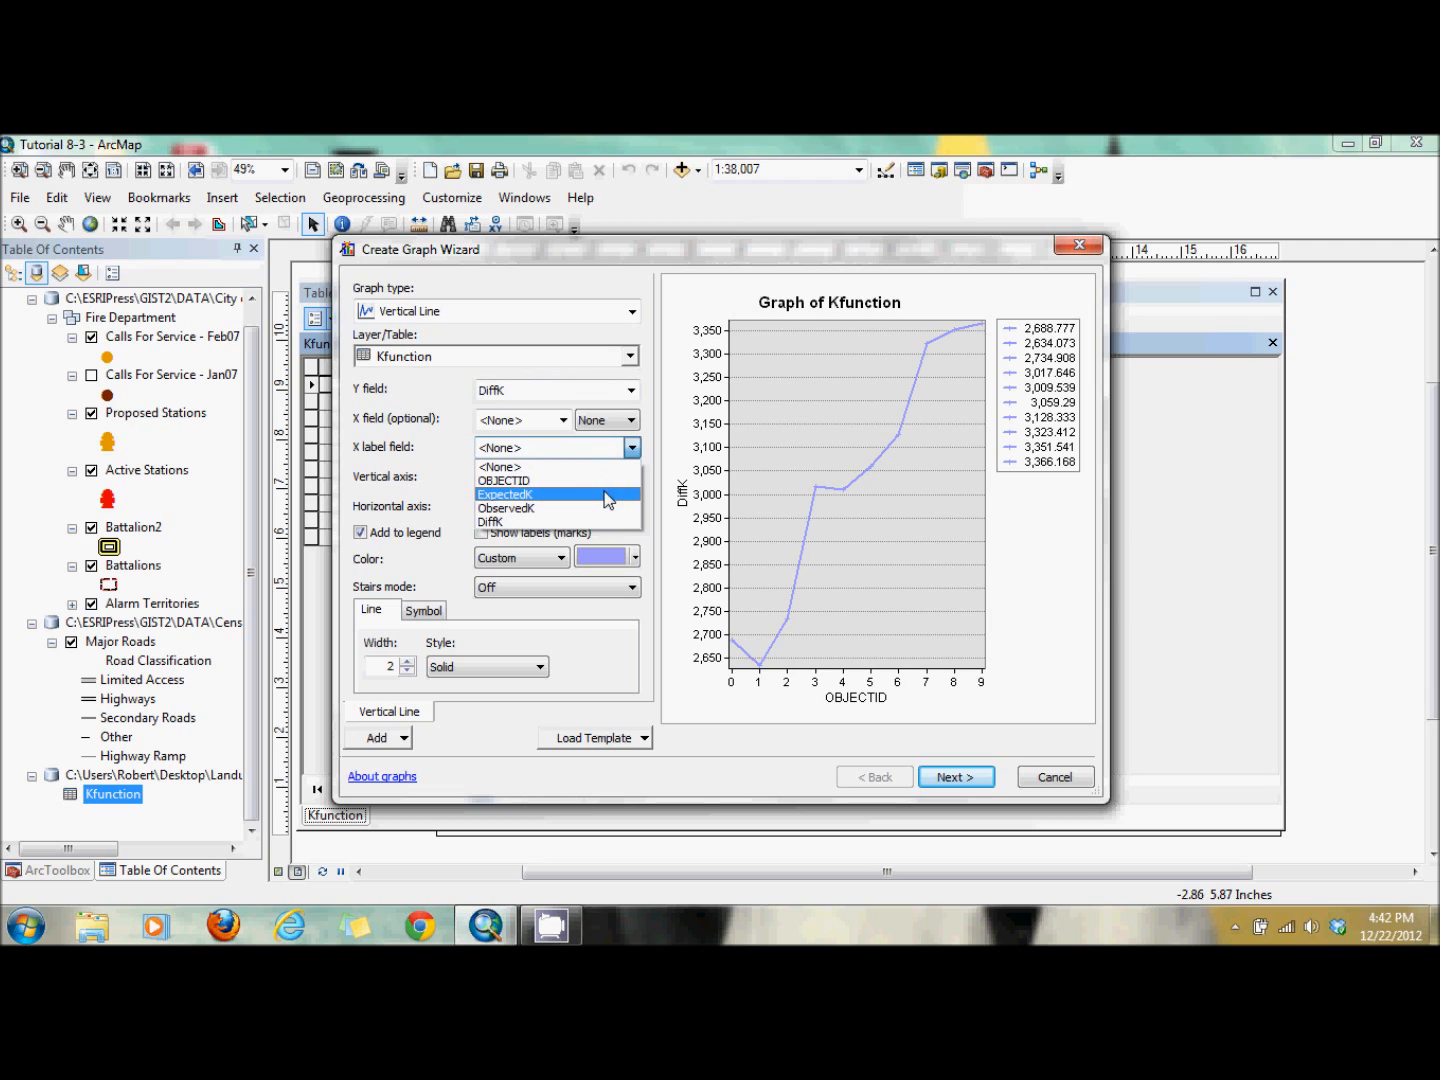
{"action": "left_click", "coordinate": [607, 496]}
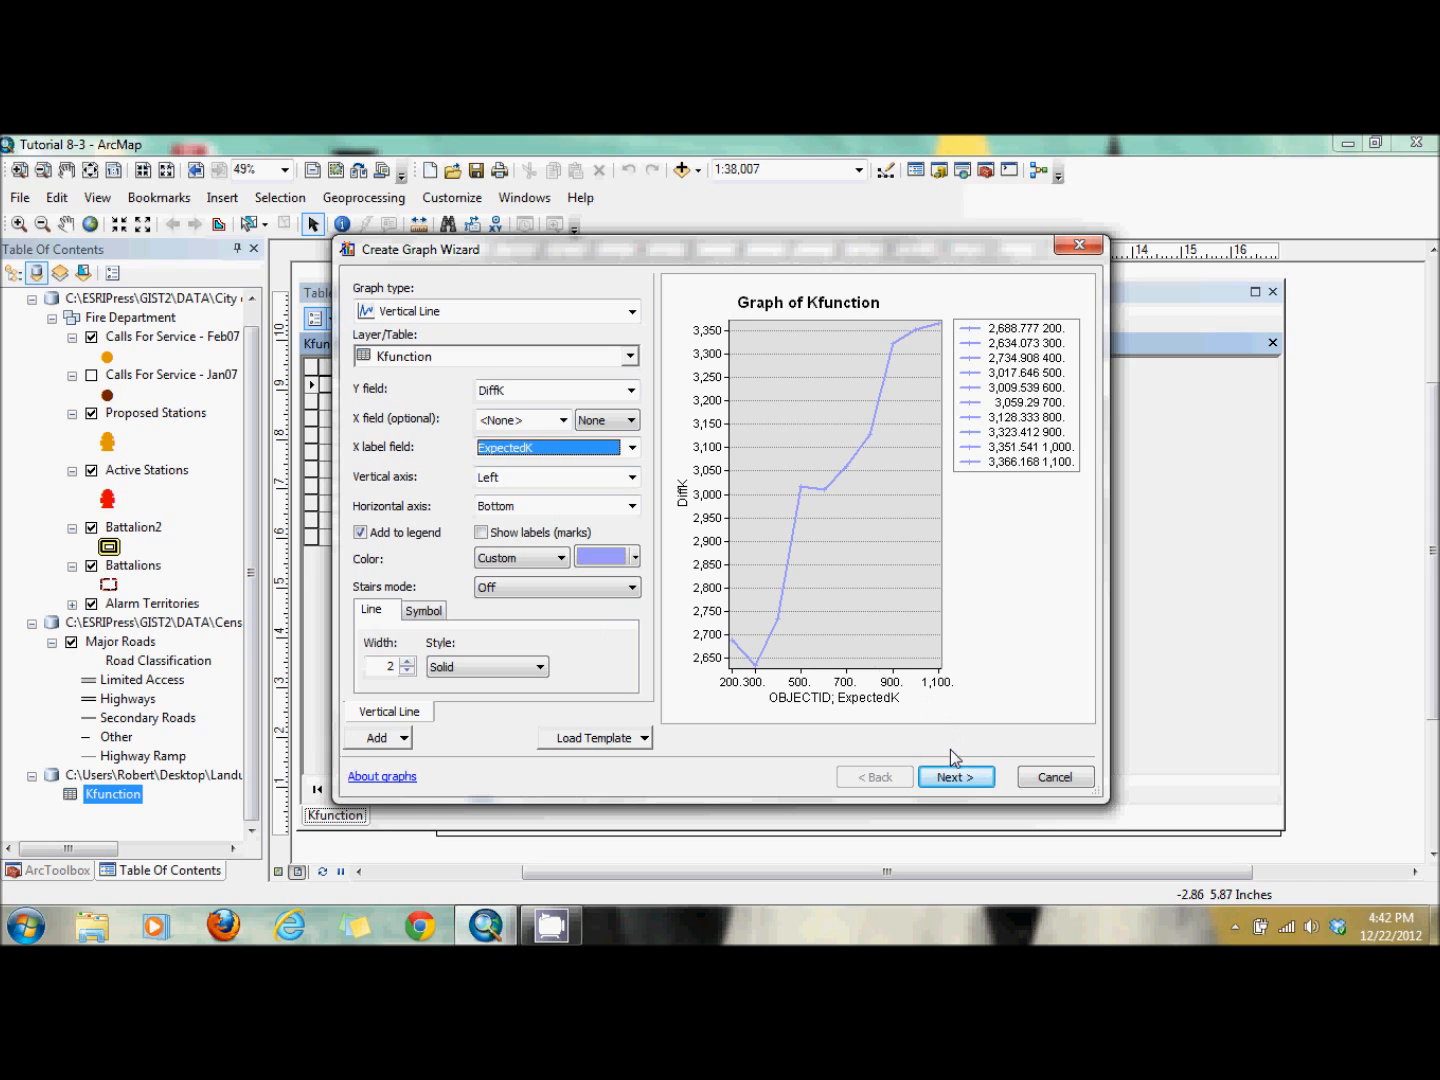
{"action": "left_click", "coordinate": [966, 778]}
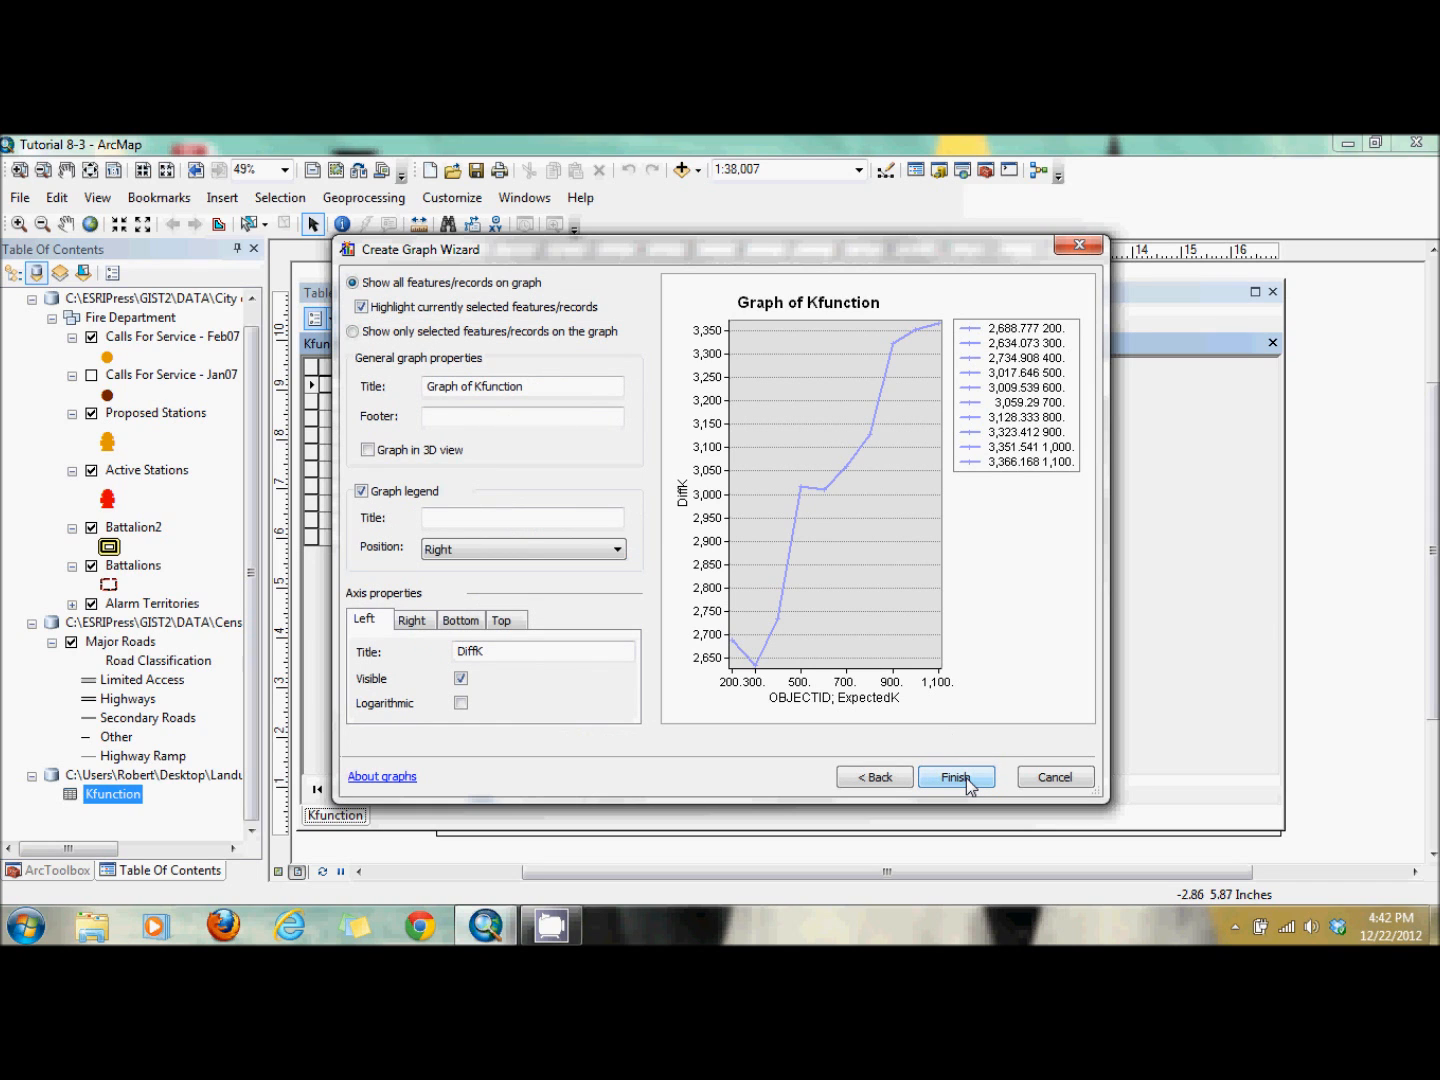
{"action": "left_click", "coordinate": [955, 778]}
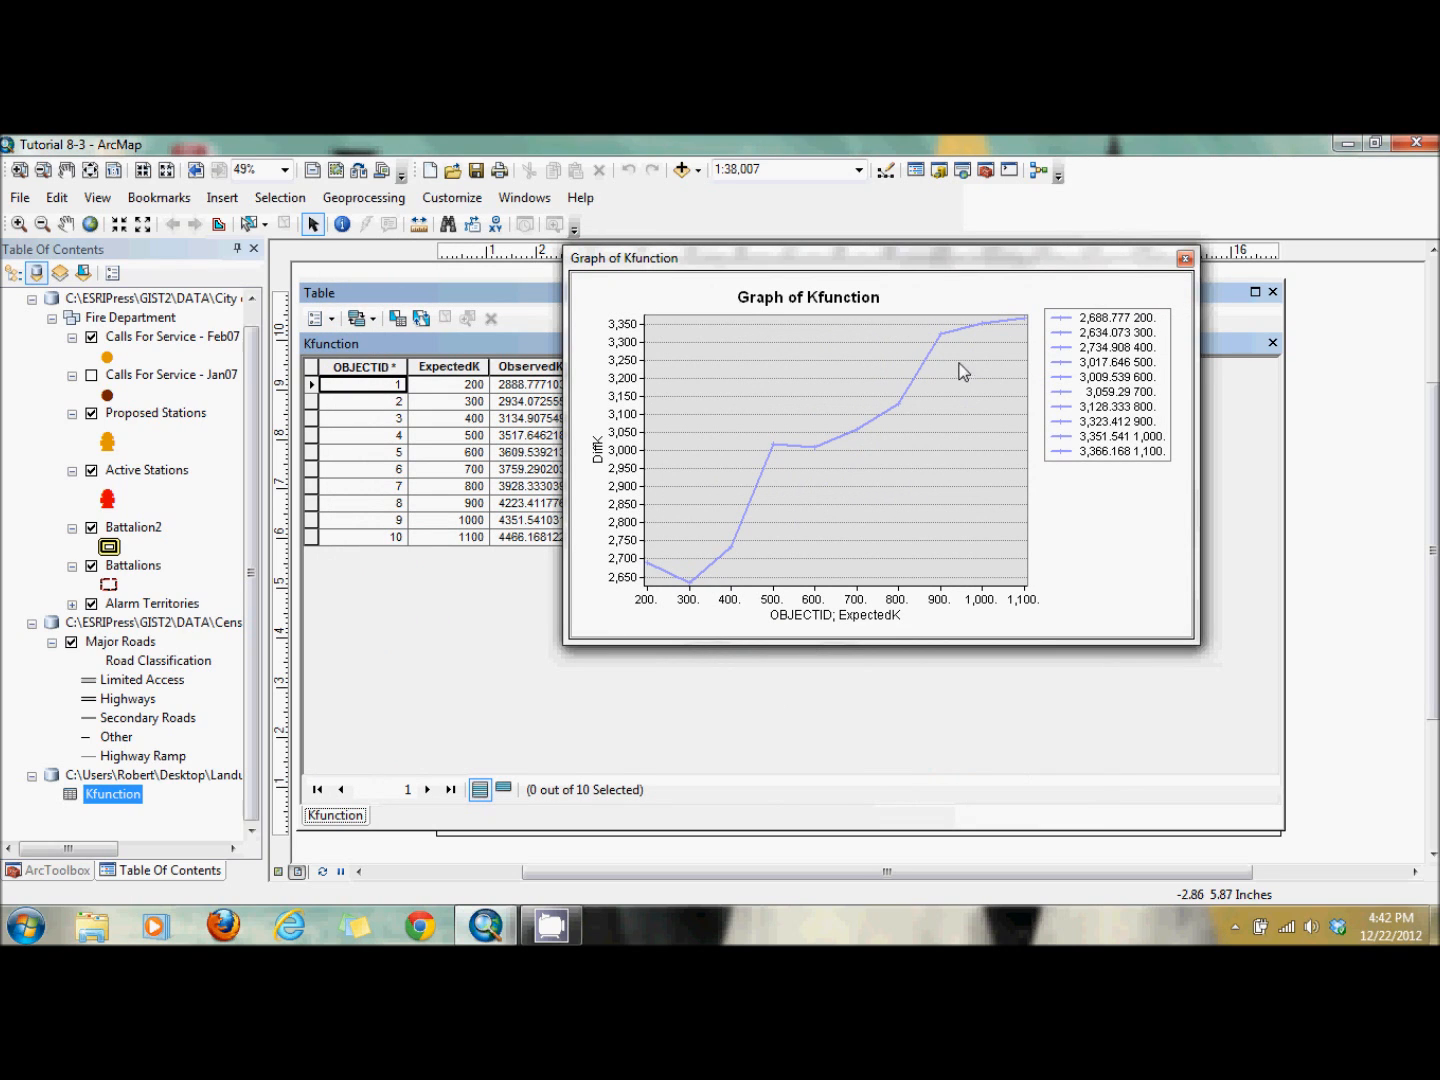
- Add the Kfunction graph to the map layout, and close the graph and table windows
{"action": "right_click", "coordinate": [1067, 267]}
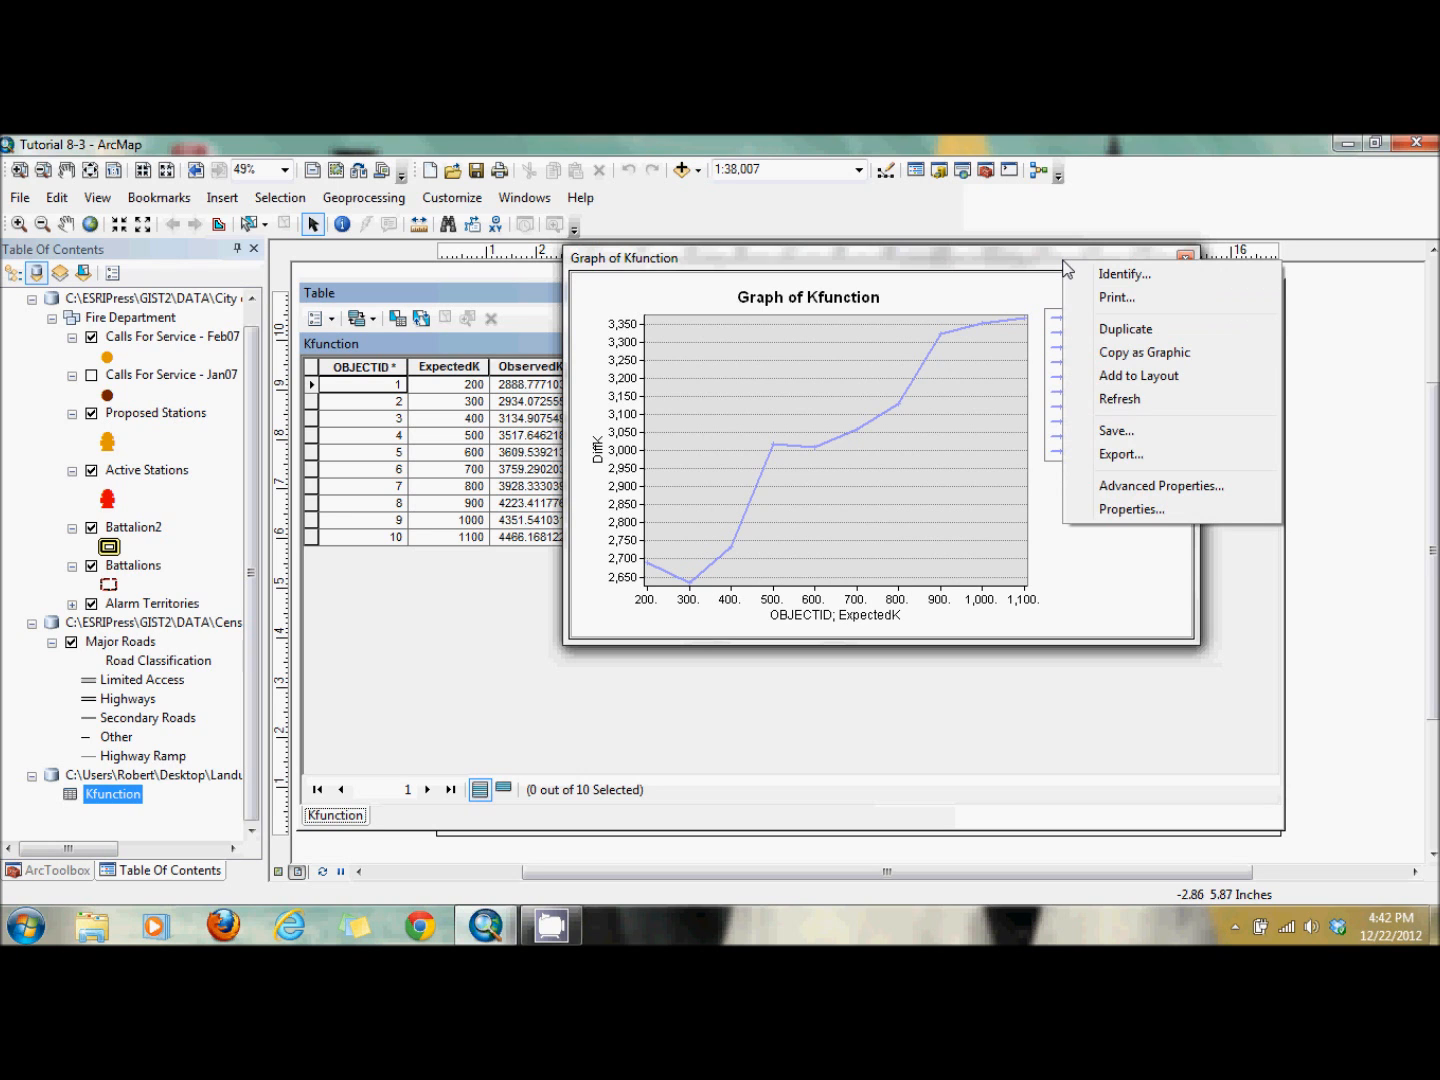
{"action": "left_click", "coordinate": [1139, 379]}
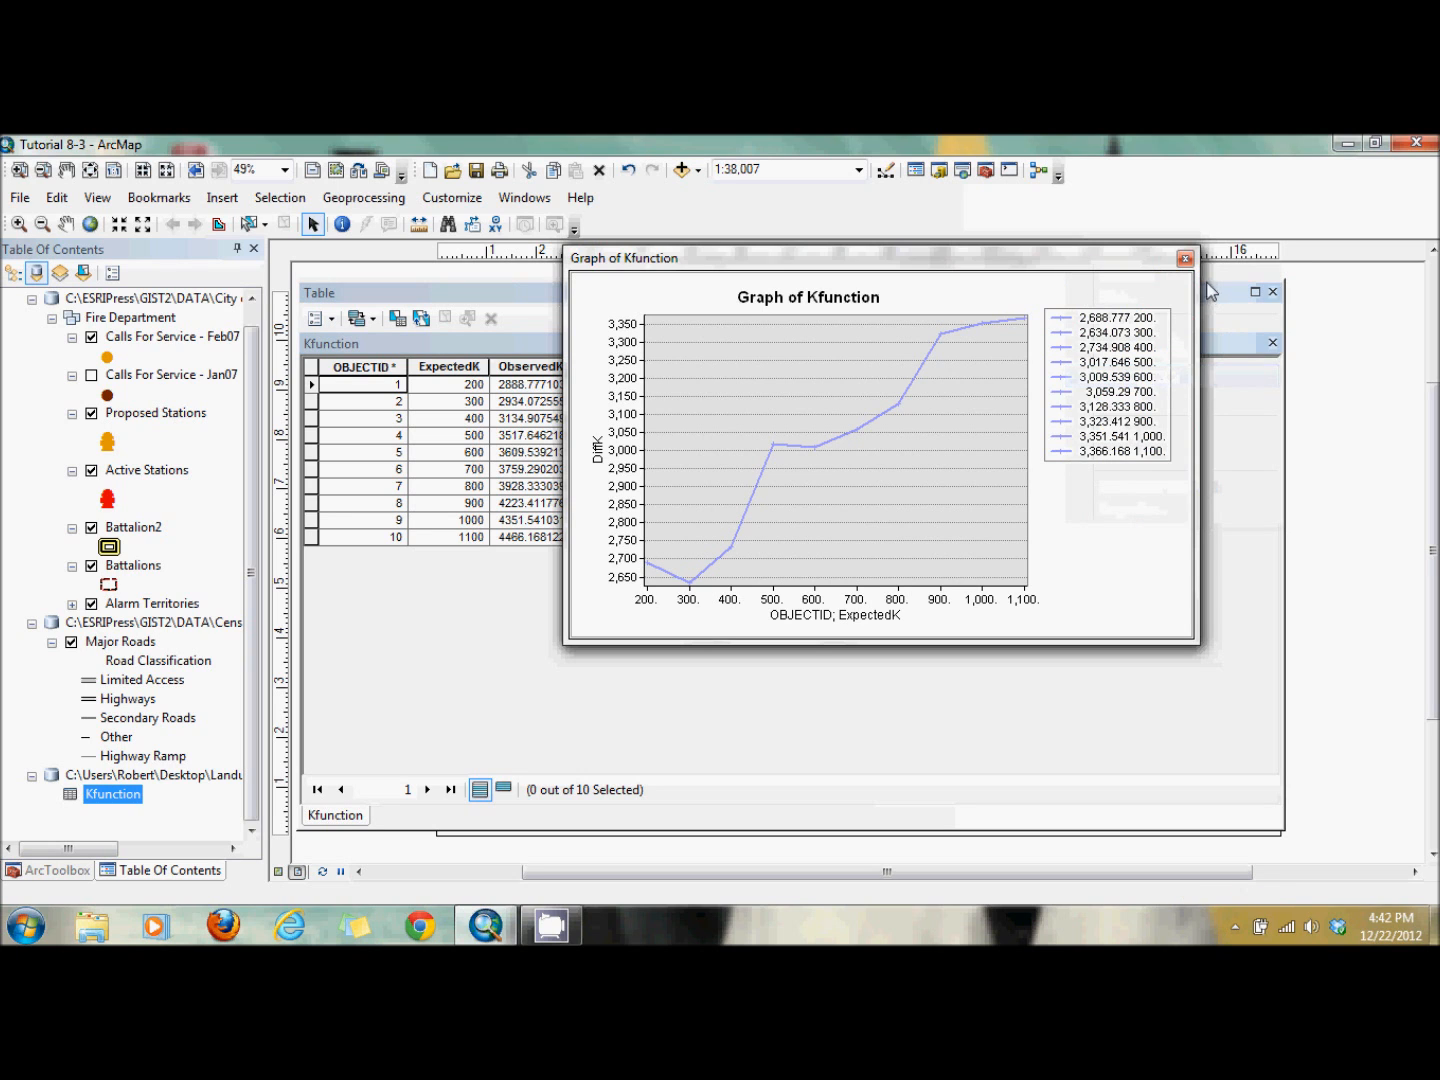
{"action": "left_click", "coordinate": [1185, 258]}
{"action": "left_click", "coordinate": [1273, 292]}
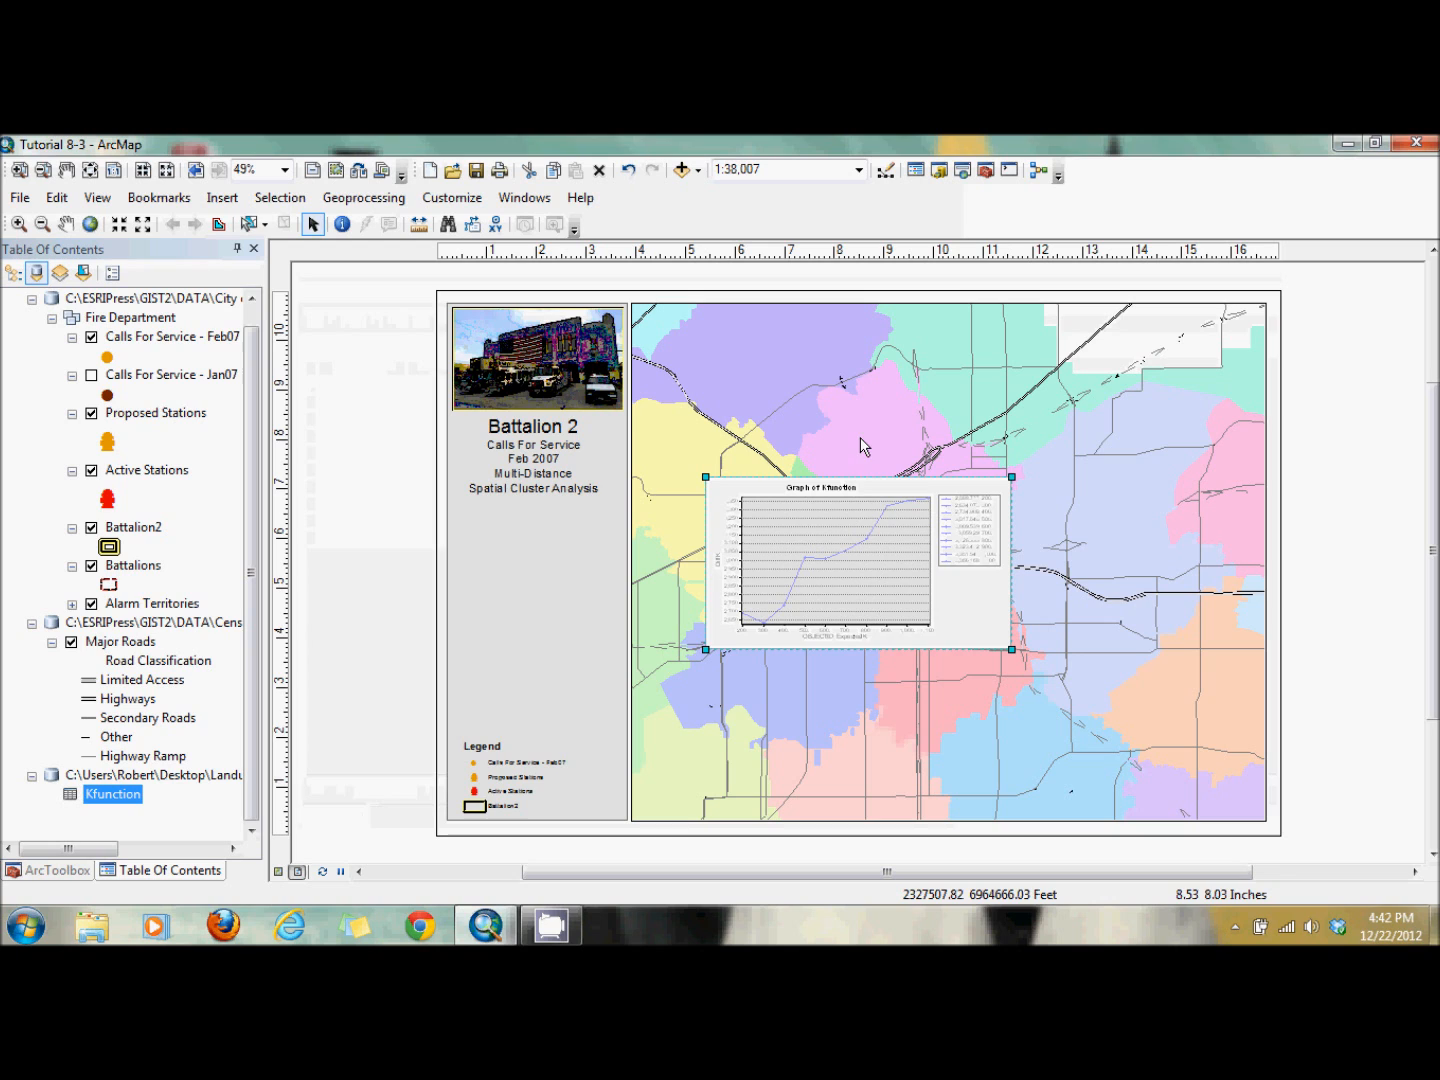
- Shrink the graph and place it in the layout's grey title block just above the legend
{"action": "left_click_drag", "start_coordinate": [1012, 477], "coordinate": [612, 646]}
{"action": "left_click", "coordinate": [593, 620]}
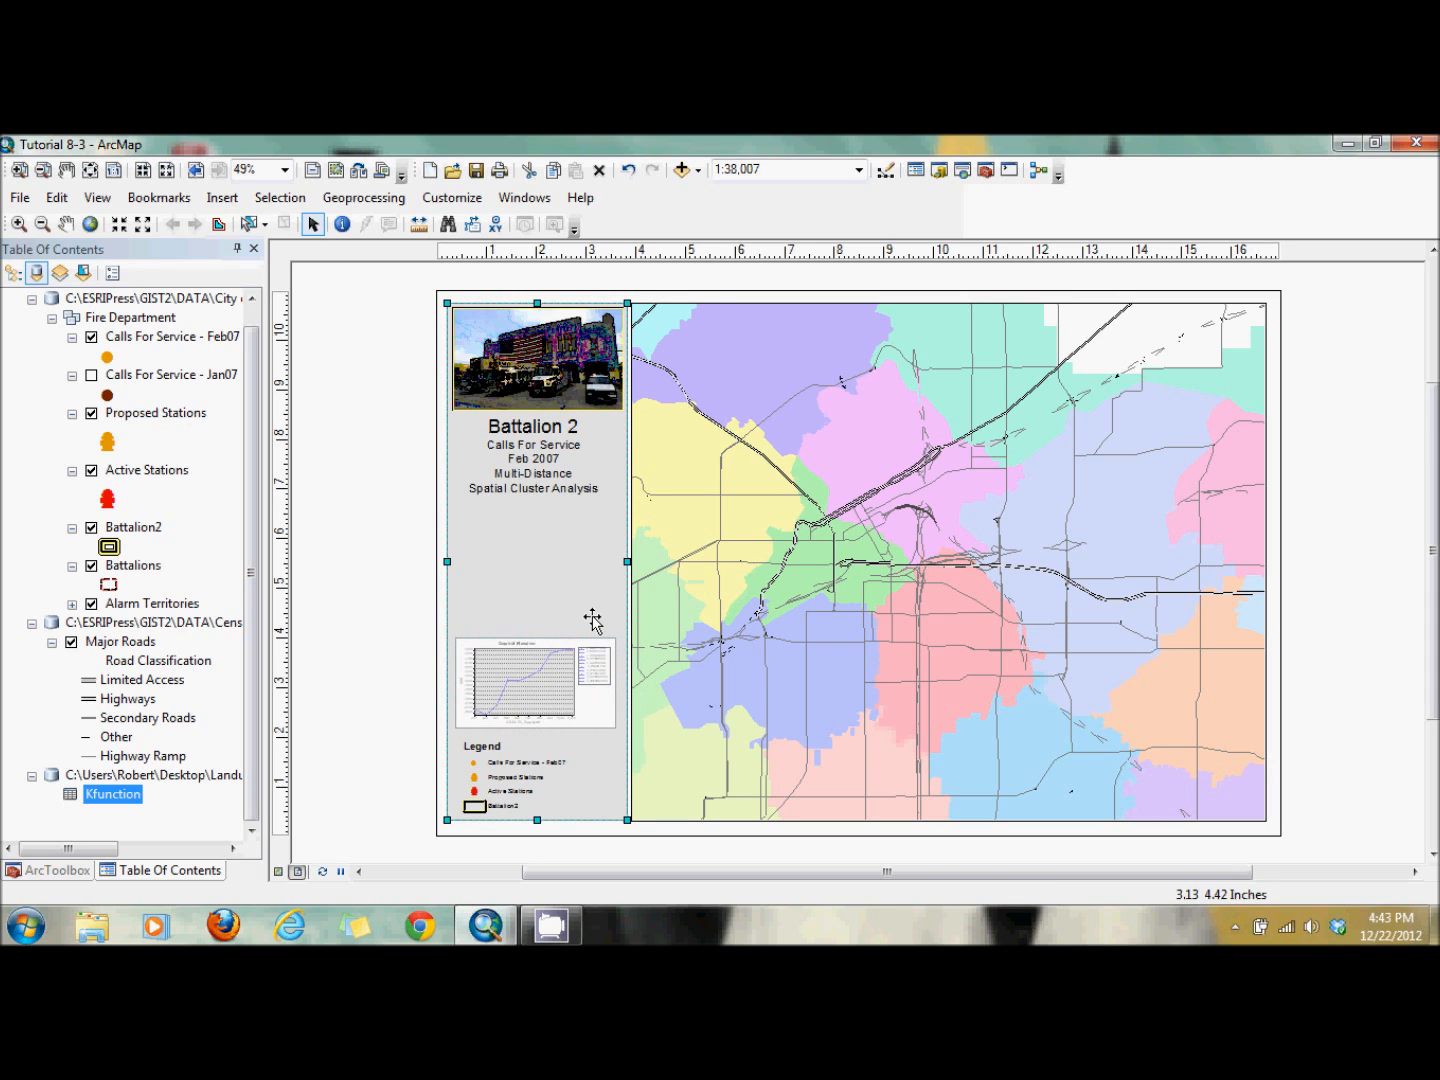
{"action": "left_click", "coordinate": [305, 653]}
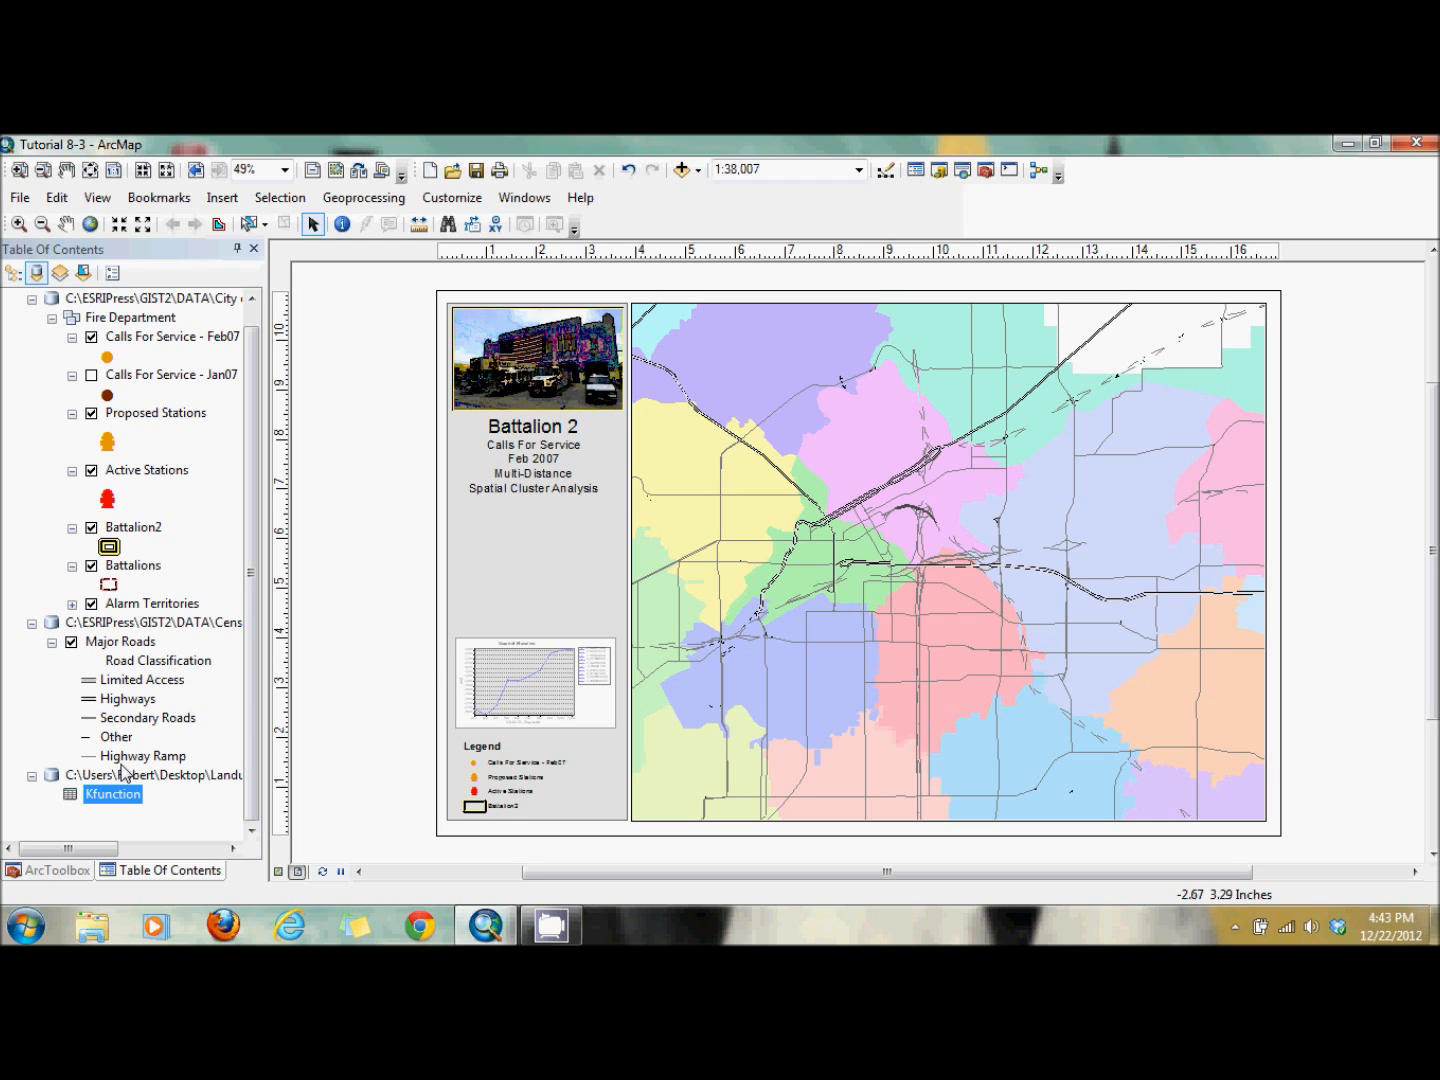
- Set up another Multi-Distance Spatial Cluster Analysis with Calls For Service - Feb07 as input and K2 in Landuse Comparison.mdb as output table
{"action": "left_click", "coordinate": [59, 870]}
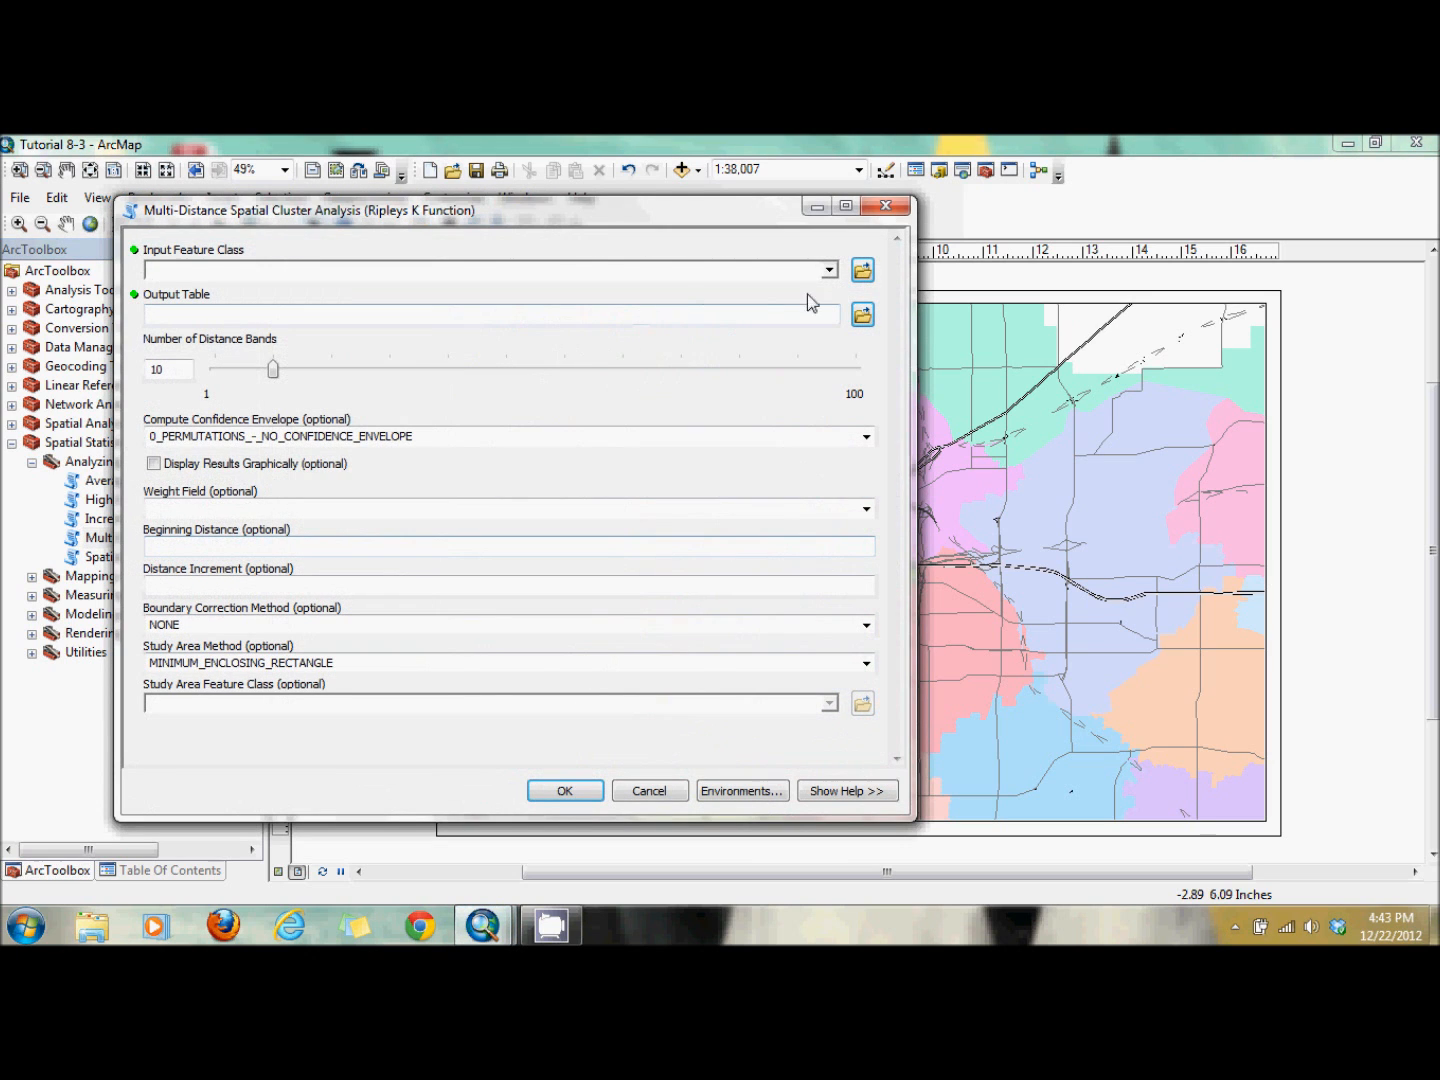
{"action": "left_click", "coordinate": [830, 270]}
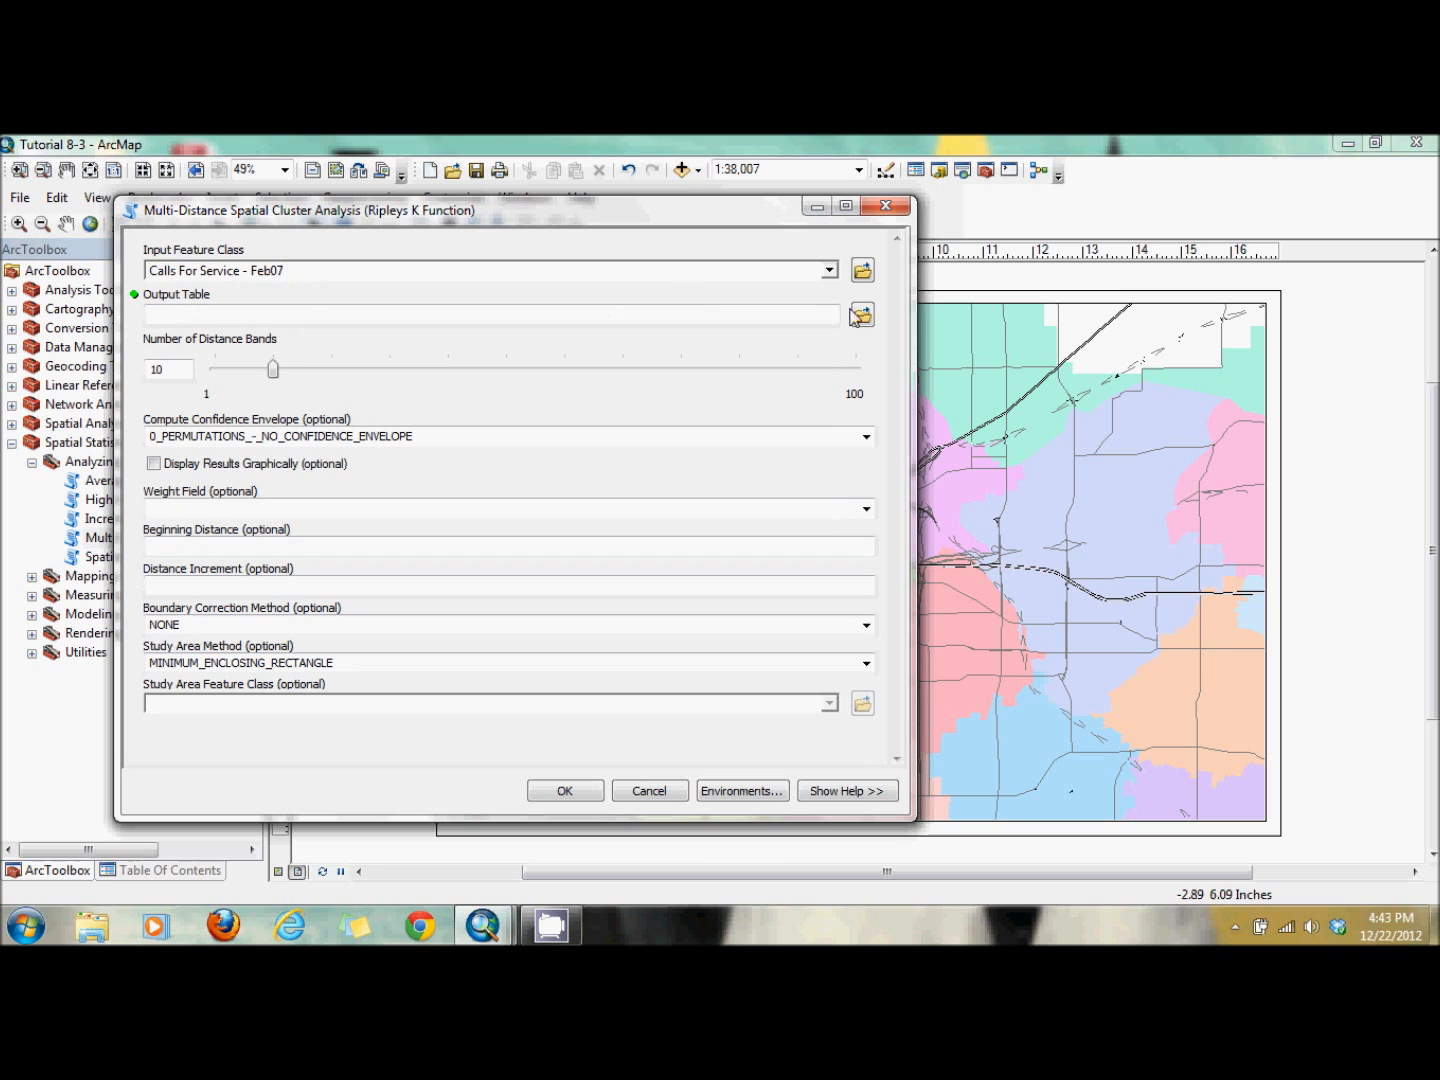
{"action": "left_click", "coordinate": [862, 315]}
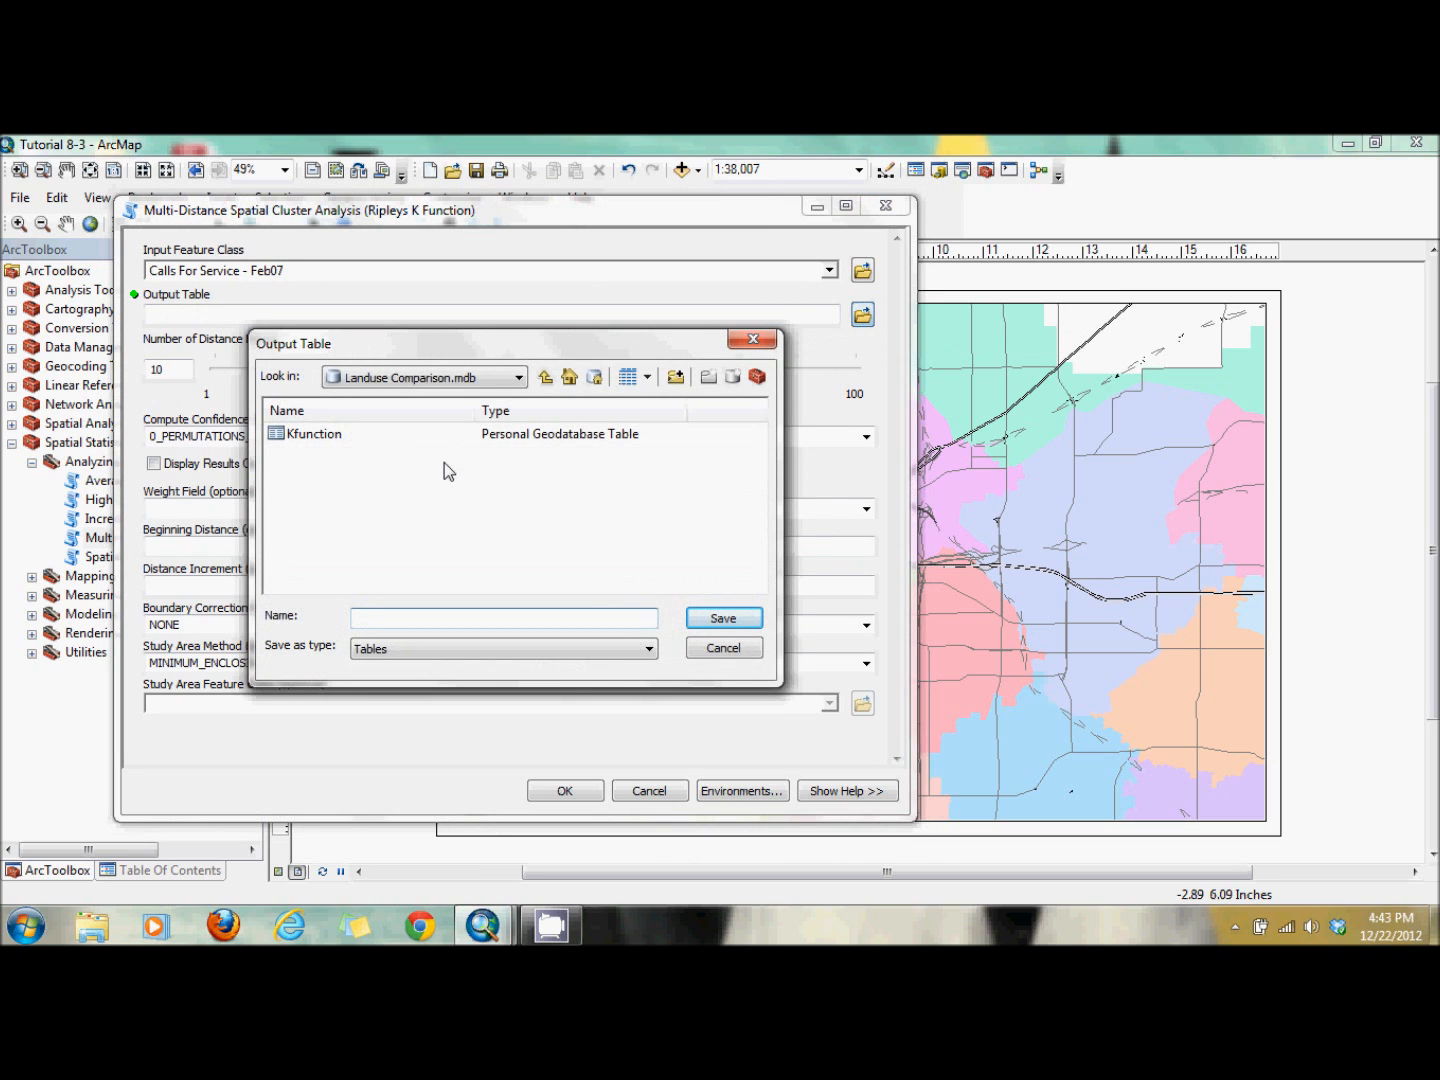
{"action": "type", "text": "K2"}
{"action": "left_click", "coordinate": [730, 617]}
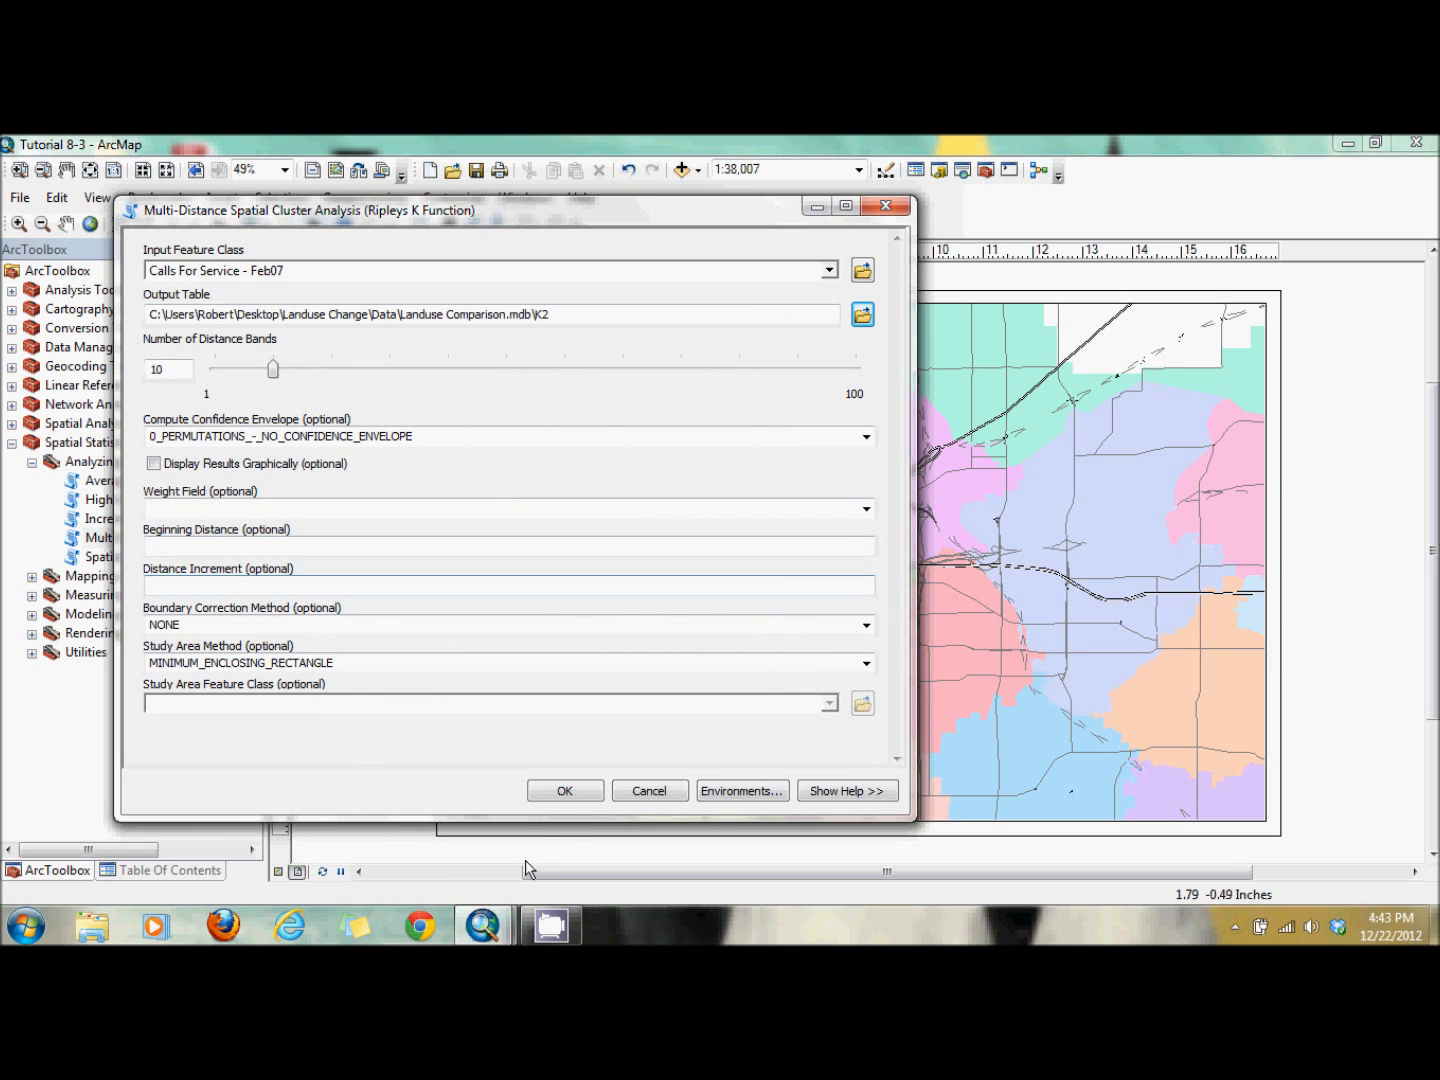
- Set the confidence envelope to 99_PERMUTATIONS and enable the graphical display of results
{"action": "left_click", "coordinate": [866, 440]}
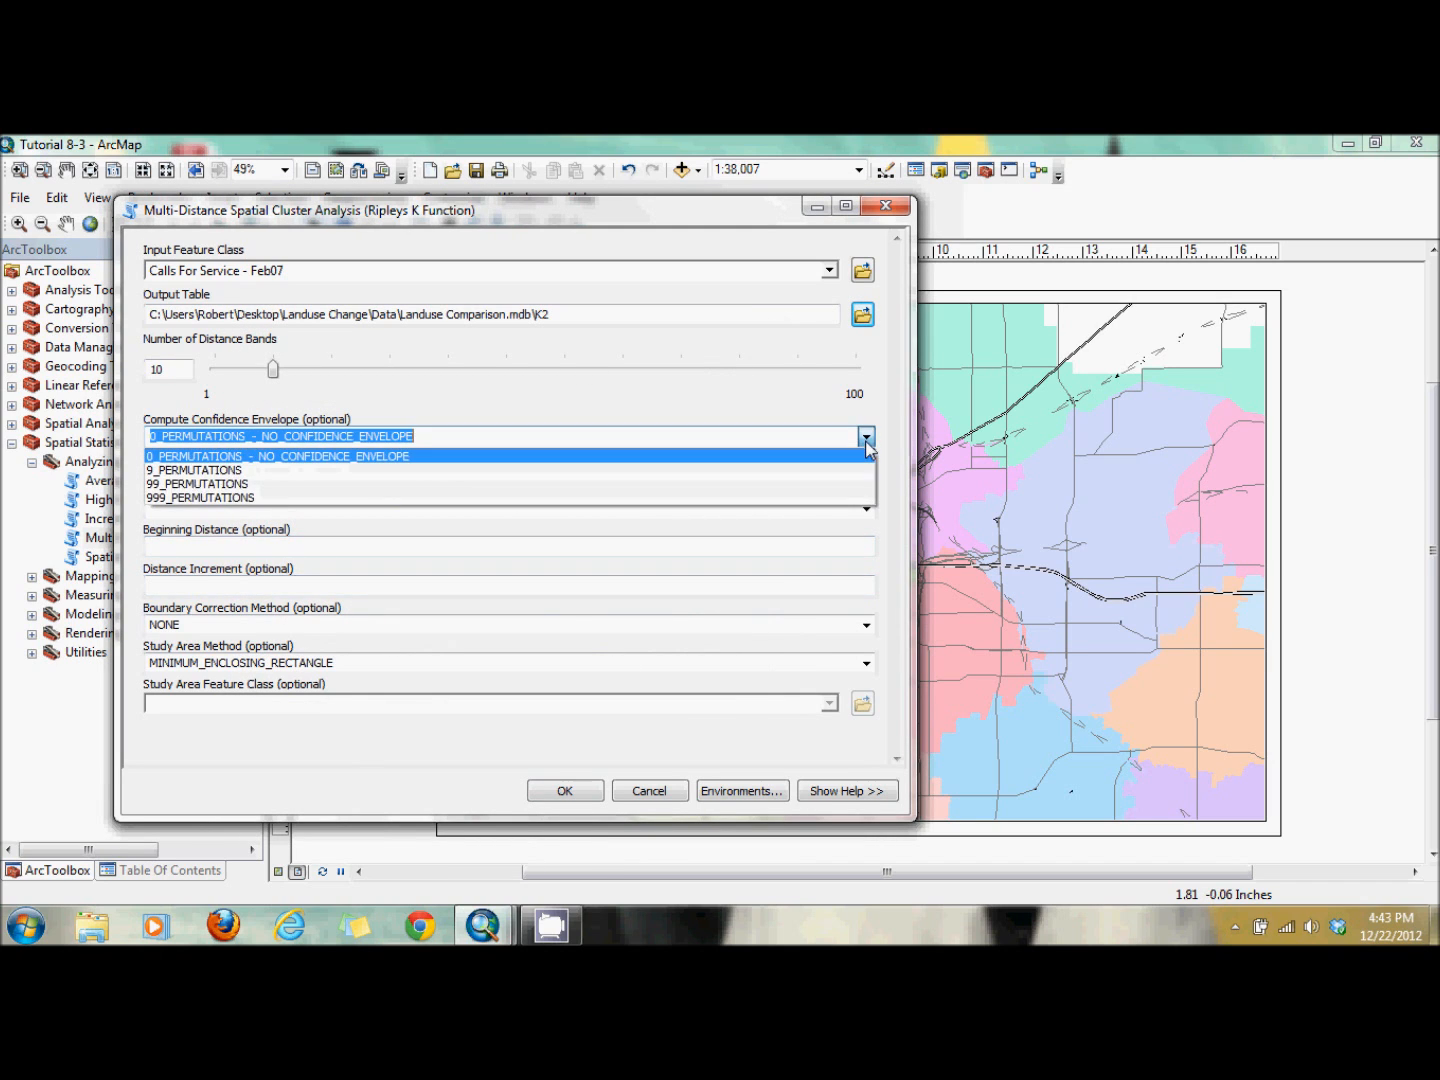
{"action": "left_click", "coordinate": [760, 494]}
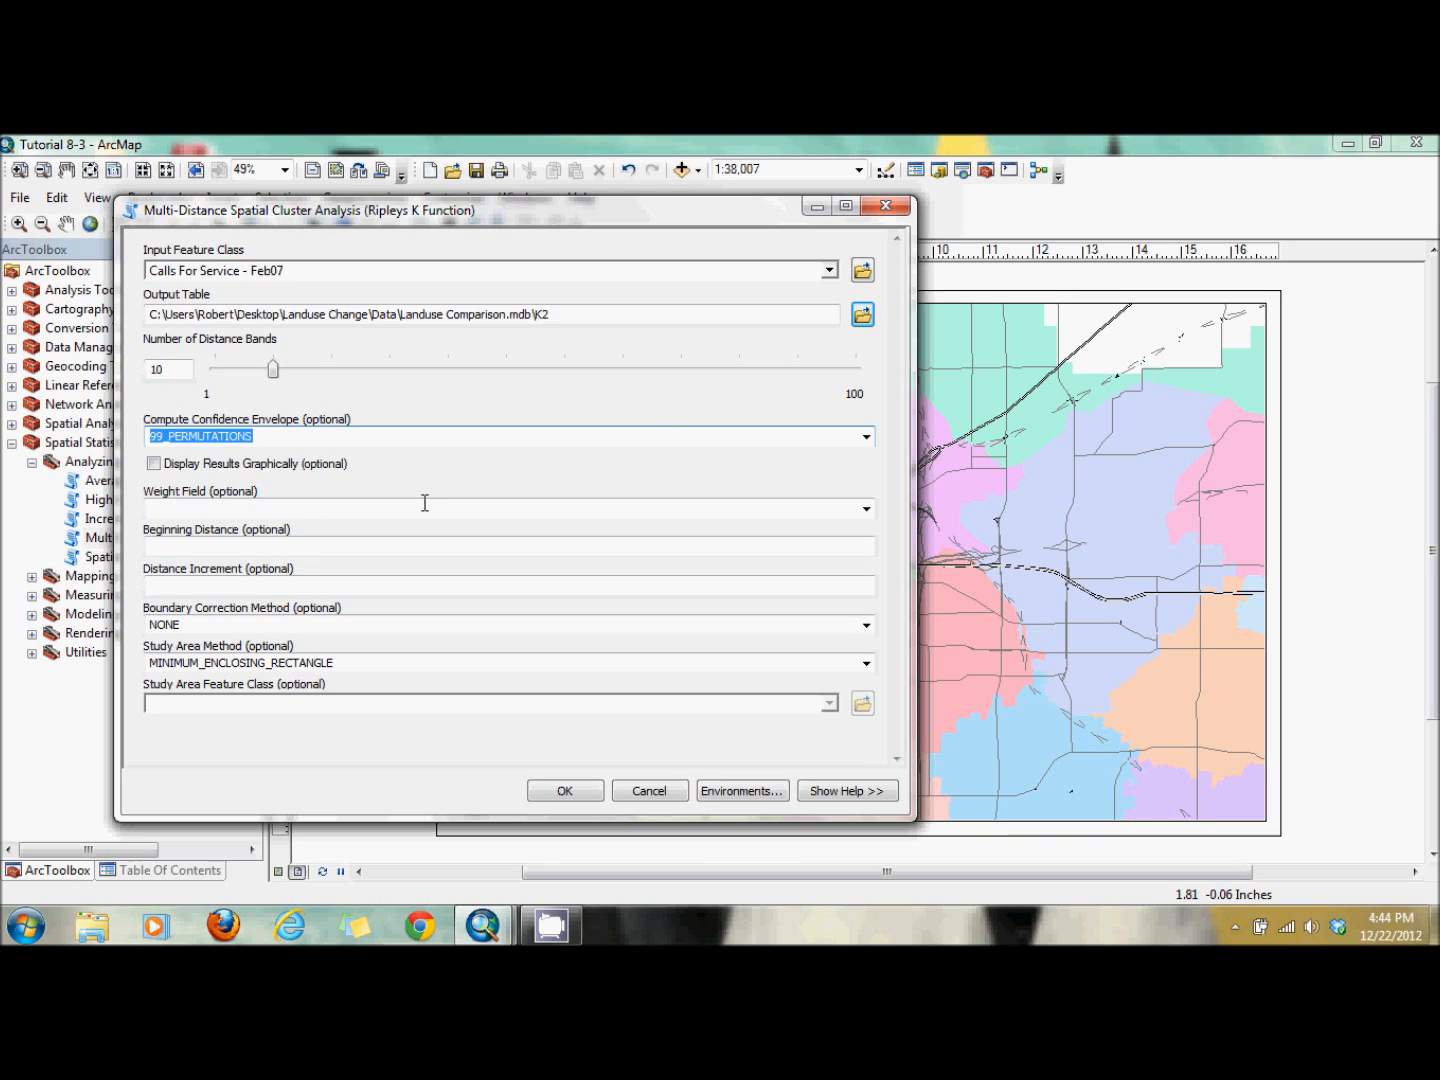
{"action": "left_click", "coordinate": [154, 464]}
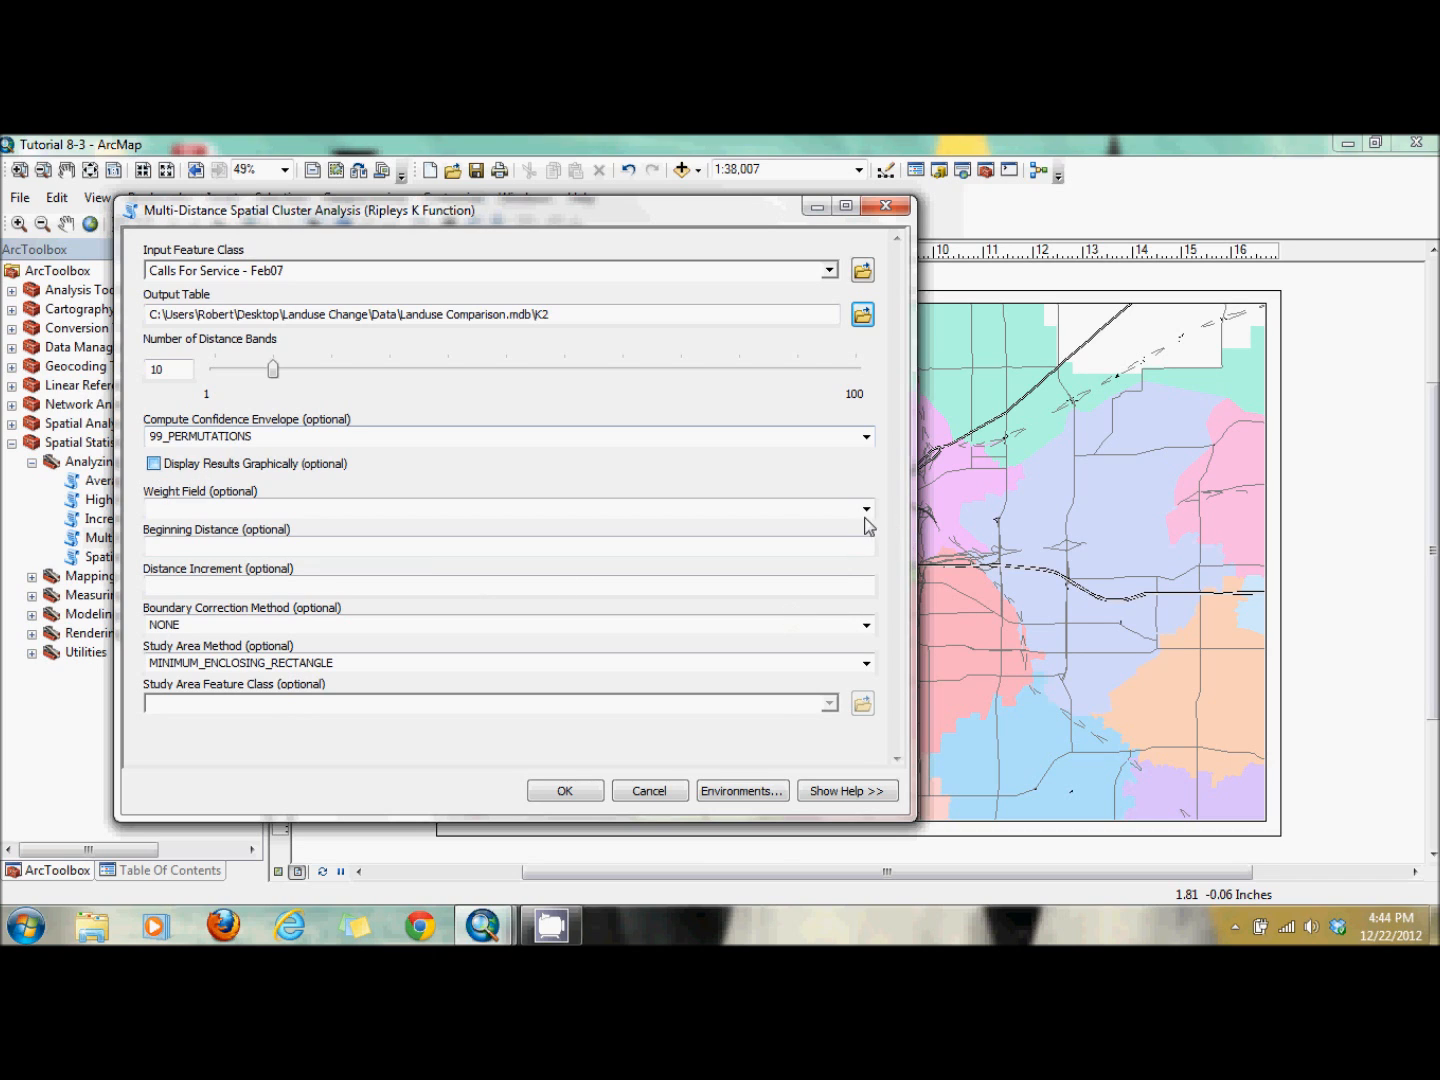
{"action": "left_click", "coordinate": [153, 463]}
- Choose FEE as the weight field for the cluster analysis
{"action": "left_click", "coordinate": [868, 508]}
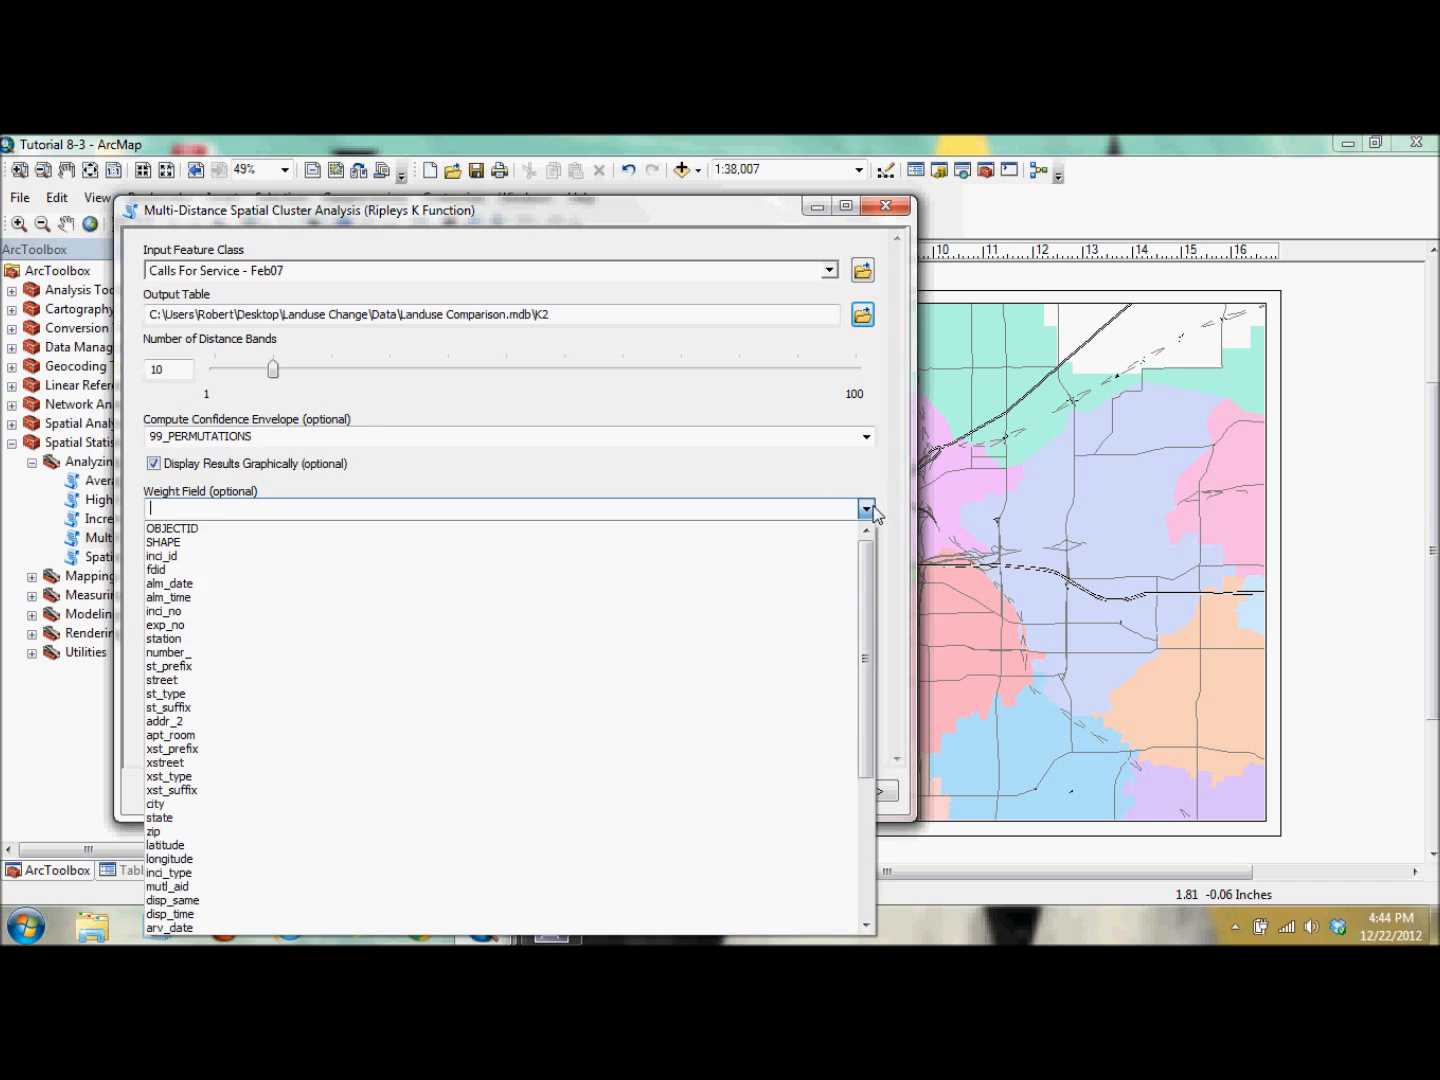
{"action": "left_click_drag", "start_coordinate": [865, 643], "coordinate": [863, 818]}
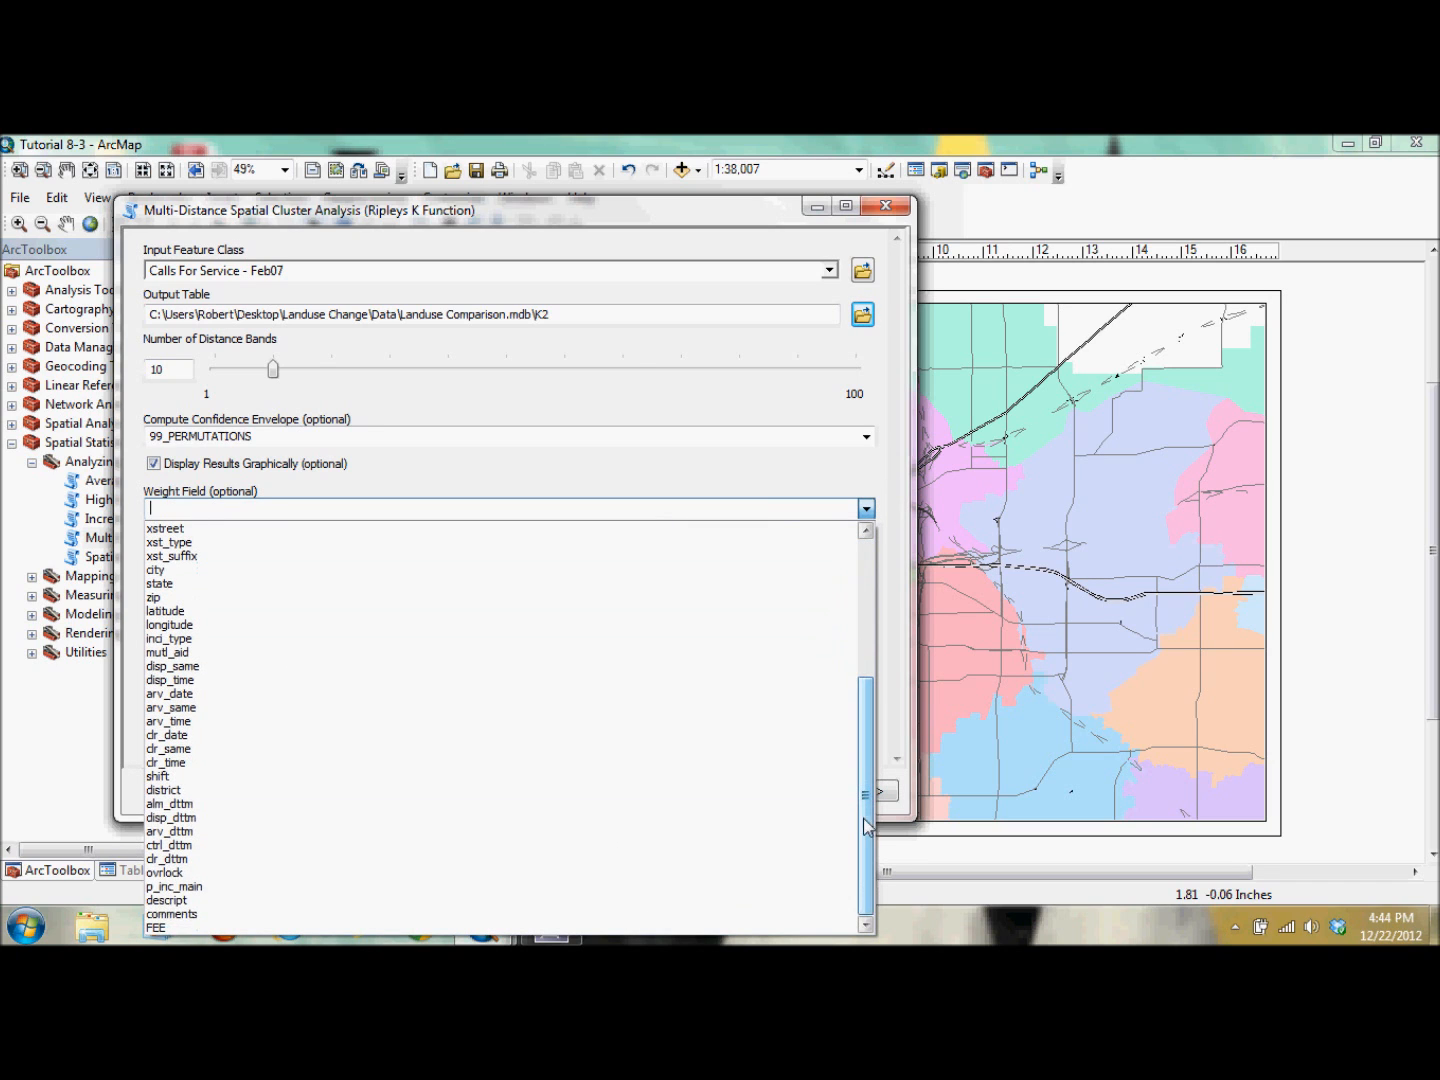
{"action": "left_click", "coordinate": [268, 927]}
- Set the beginning distance to 200 and the distance increment to 100, and run the analysis
{"action": "left_click", "coordinate": [866, 543]}
{"action": "type", "text": "200"}
{"action": "left_click", "coordinate": [862, 581]}
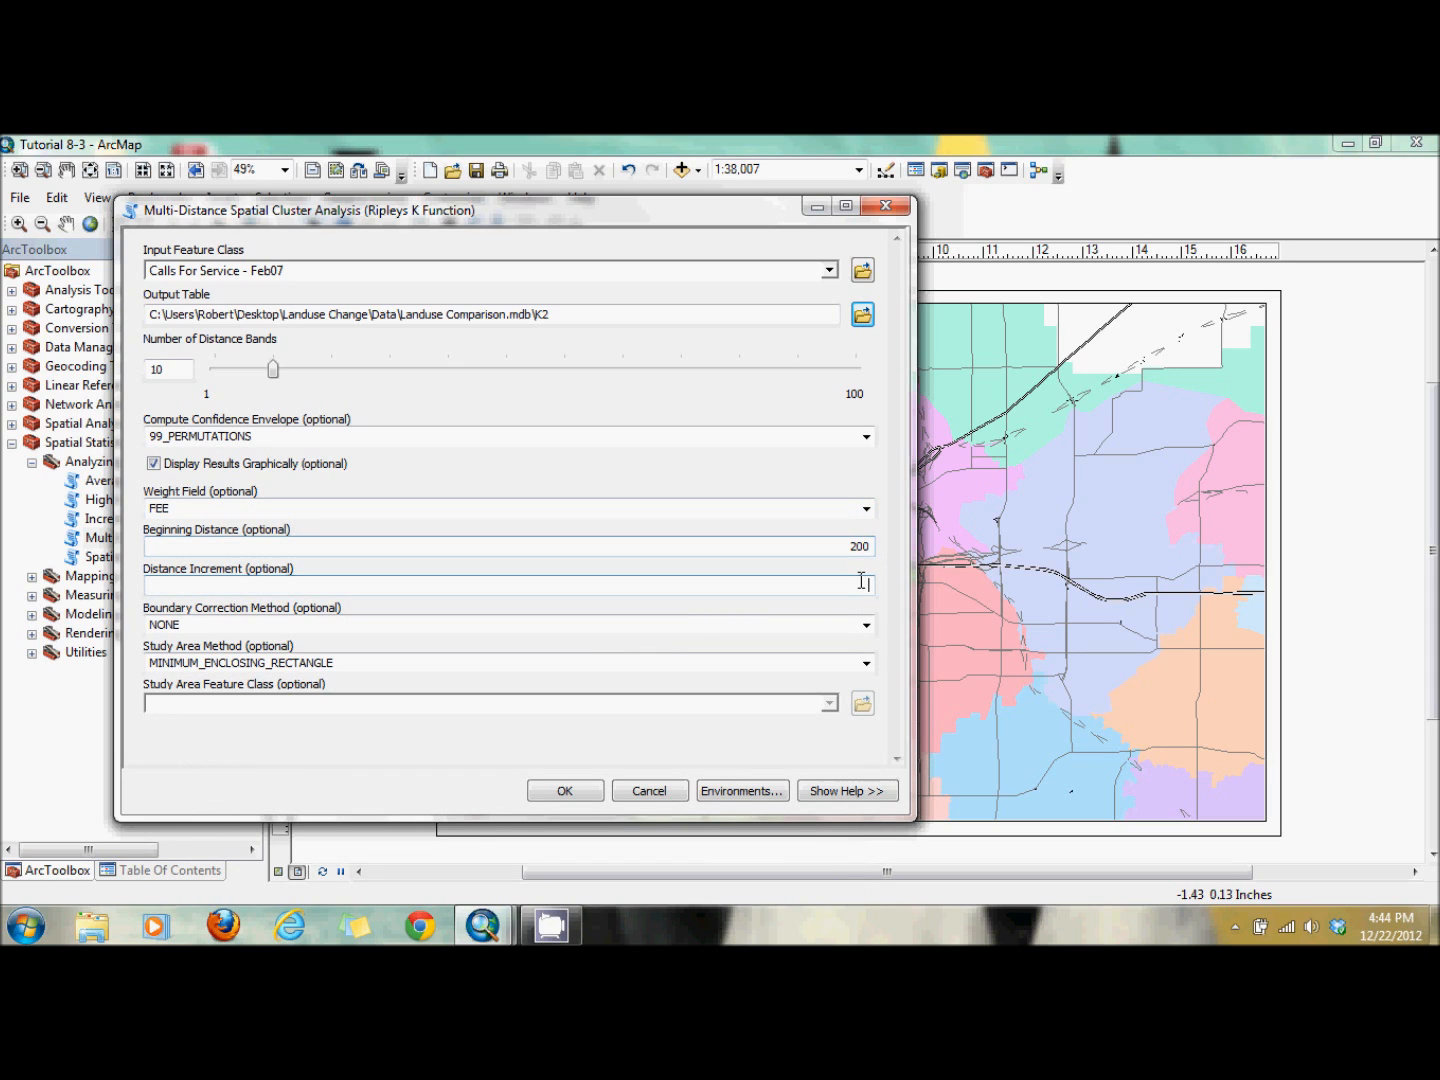
{"action": "type", "text": "100"}
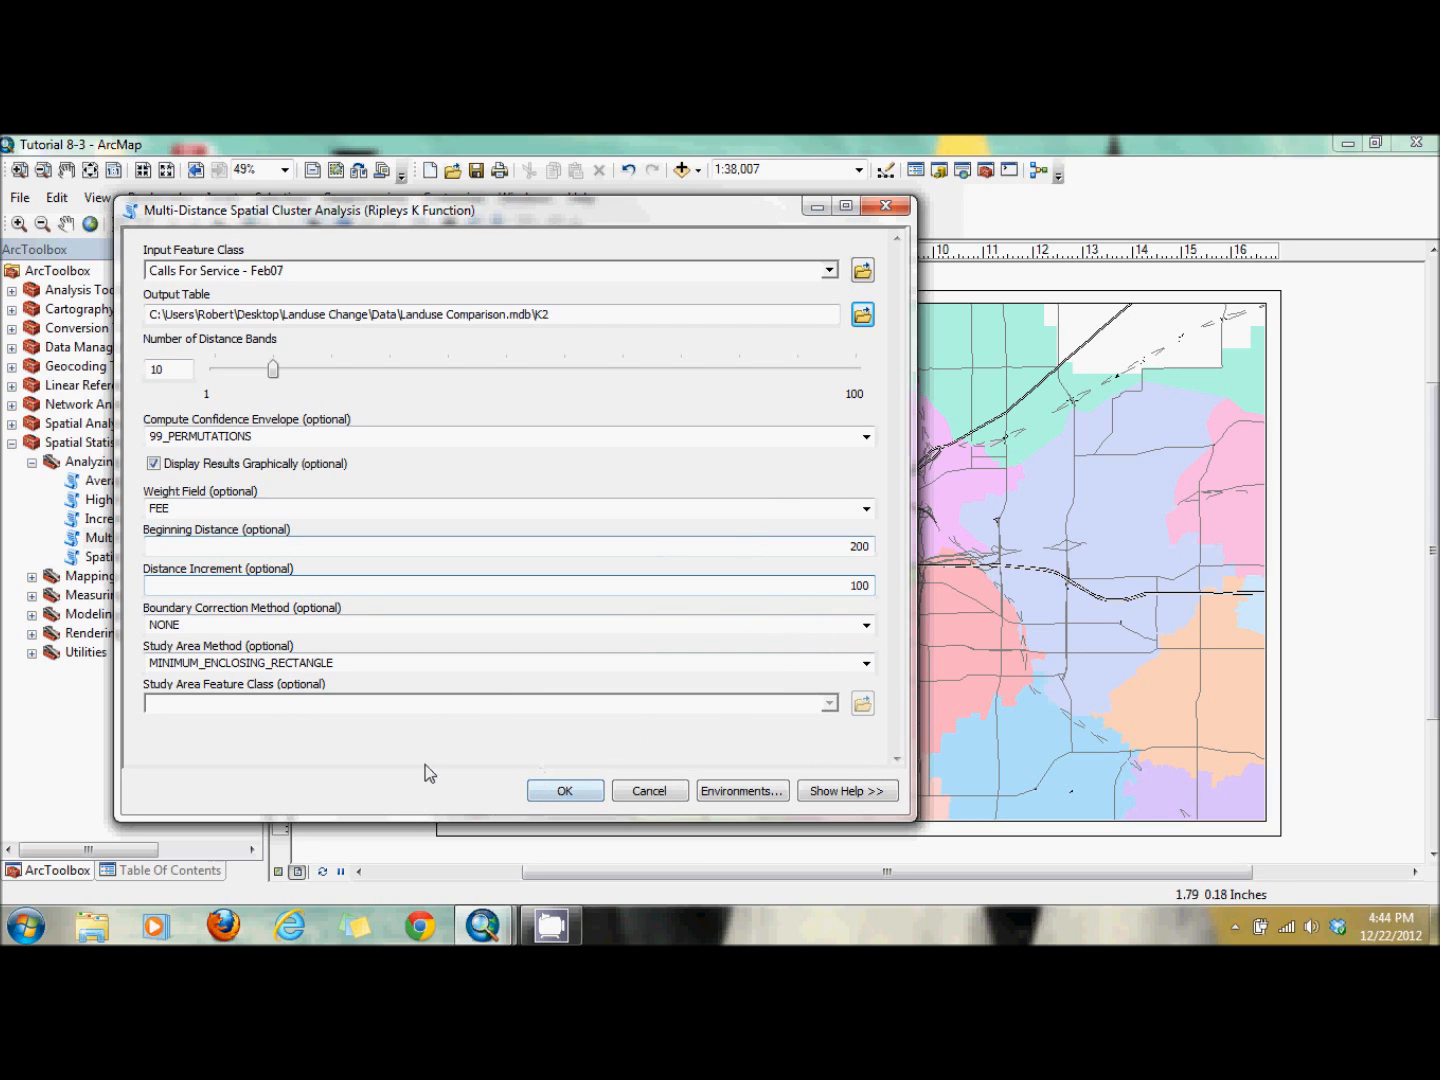
{"action": "left_click", "coordinate": [570, 783]}
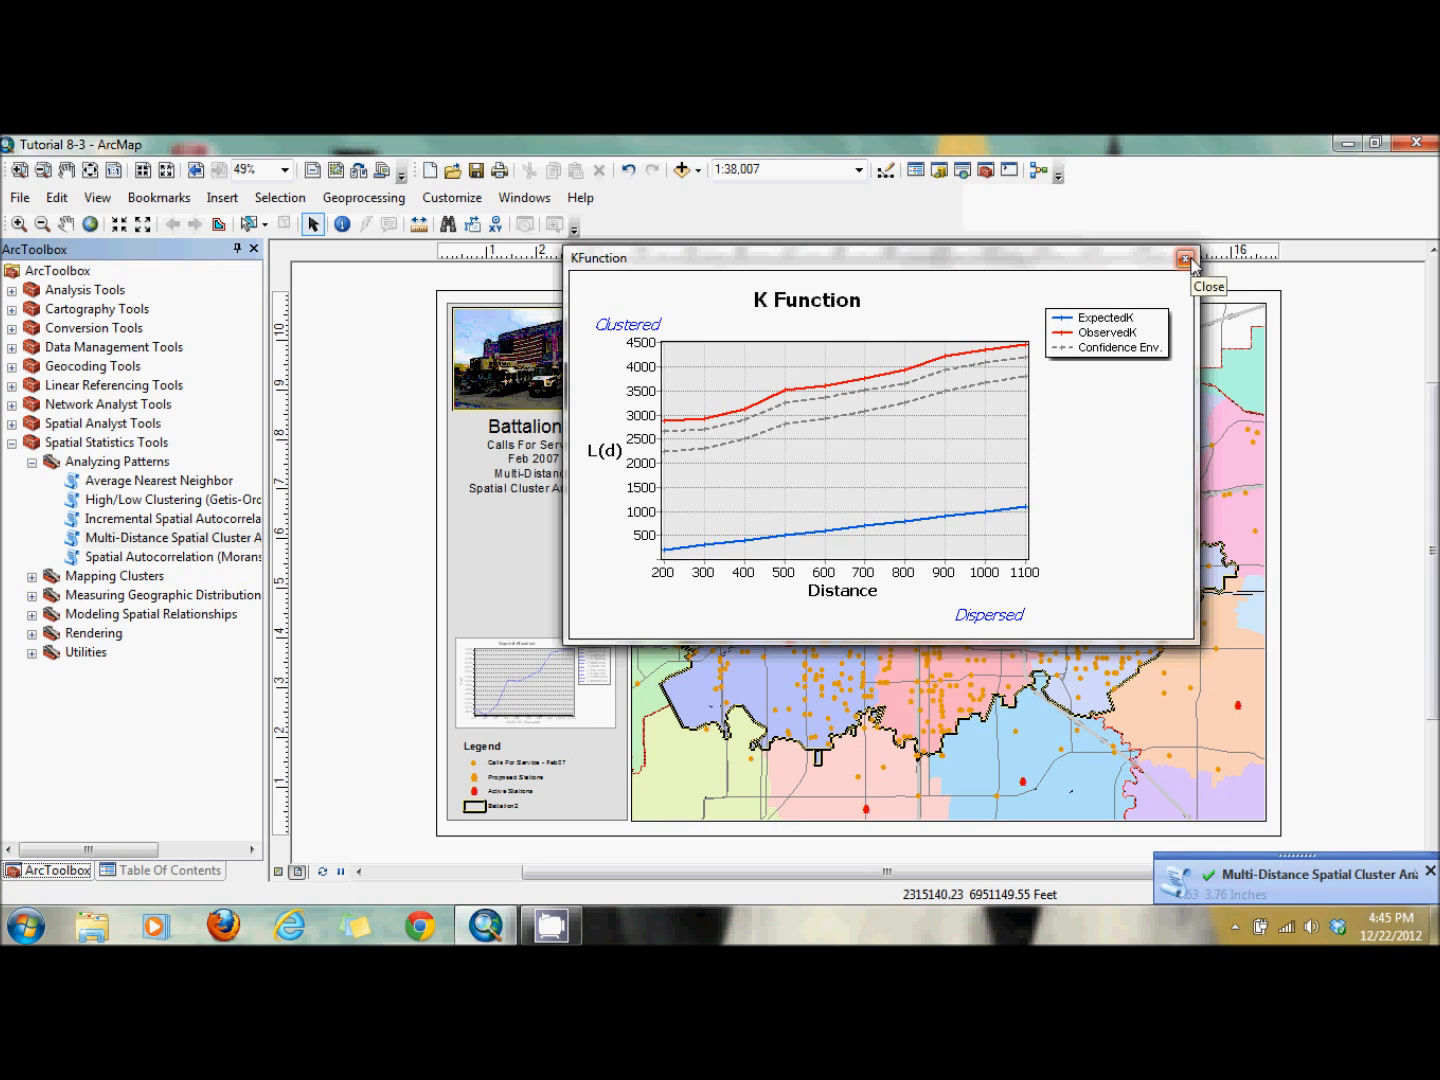
- Close the K Function graph and examine the messages of the K2 run in the geoprocessing results
{"action": "left_click", "coordinate": [1186, 260]}
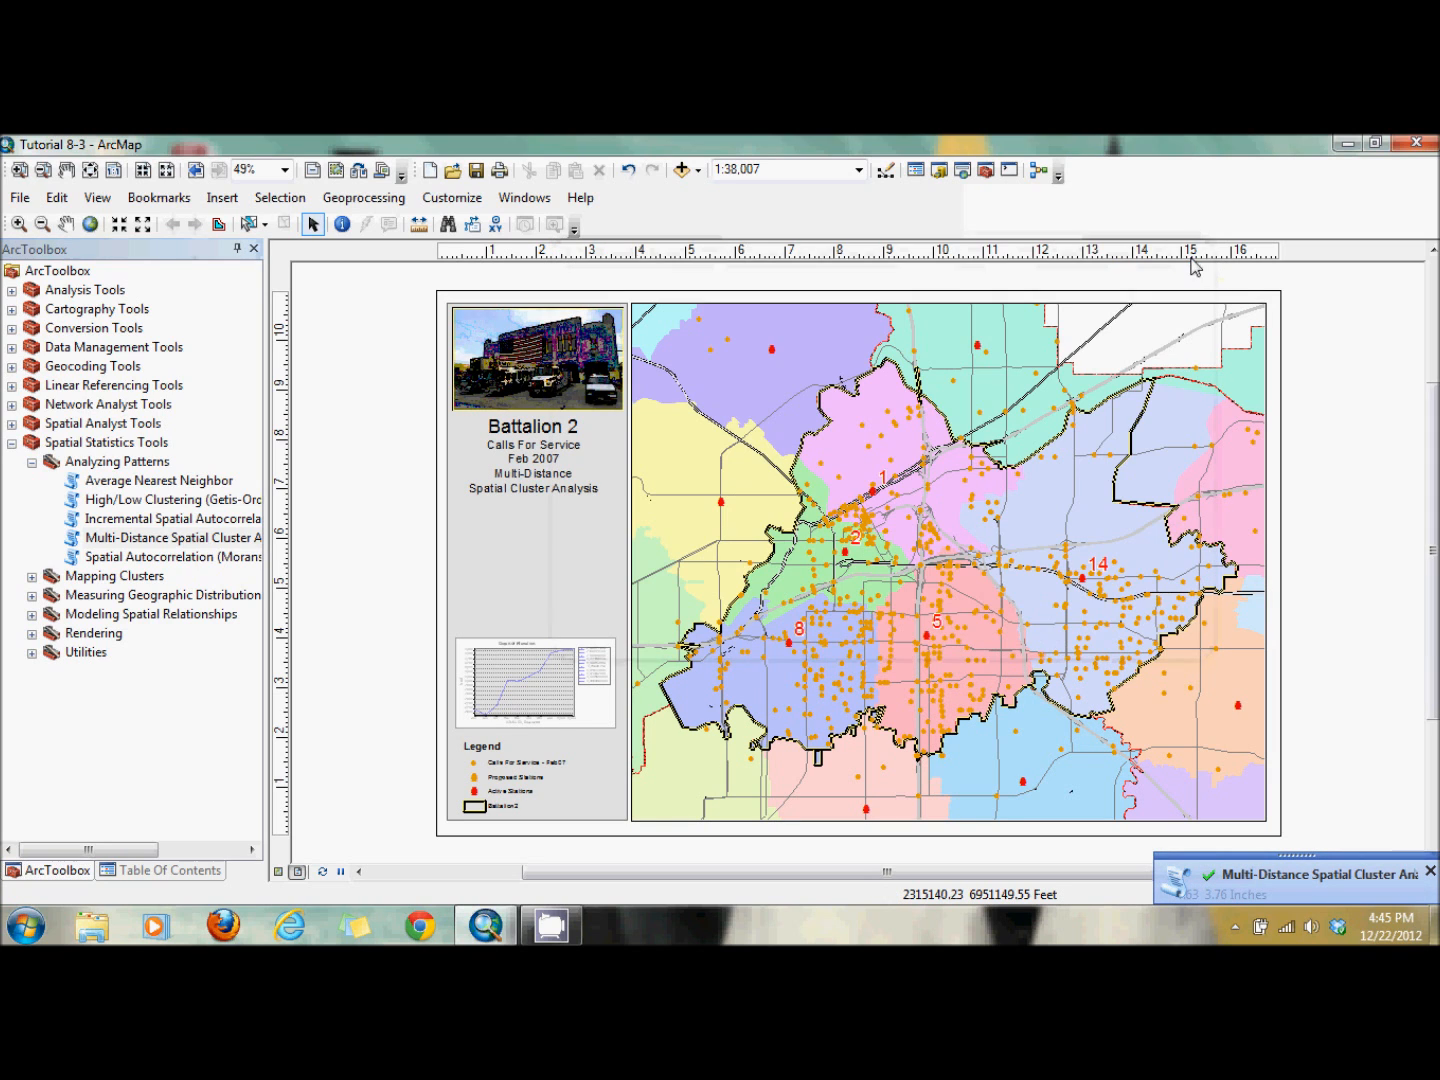
{"action": "left_click", "coordinate": [1319, 875]}
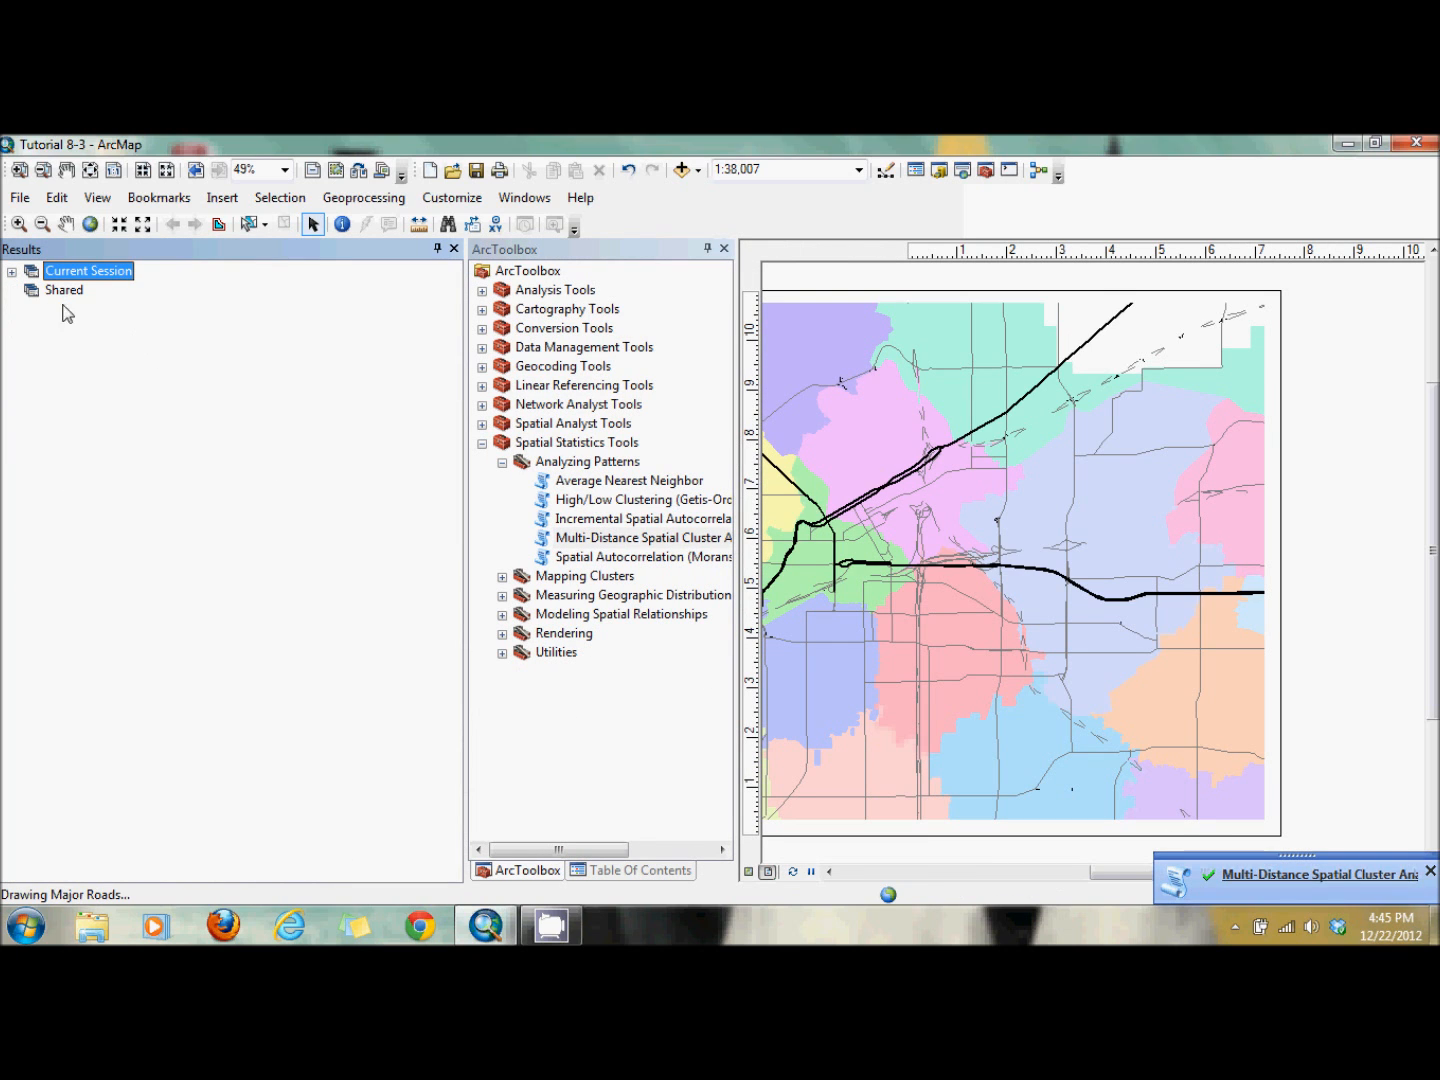
{"action": "left_click", "coordinate": [11, 271]}
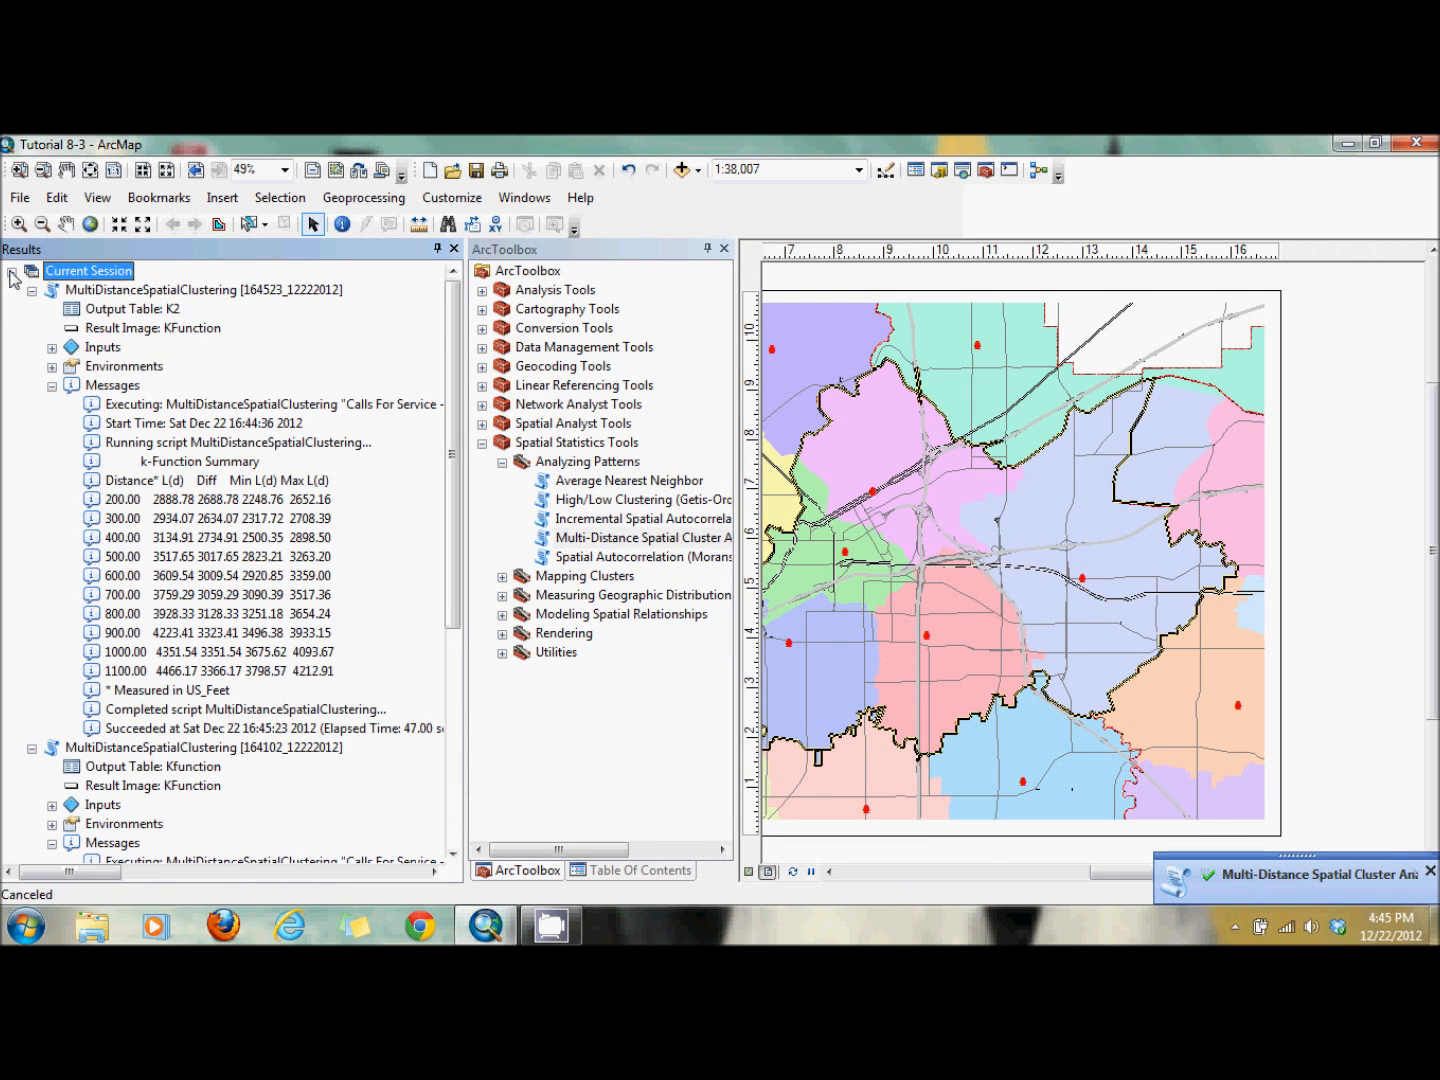
{"action": "left_click", "coordinate": [31, 748]}
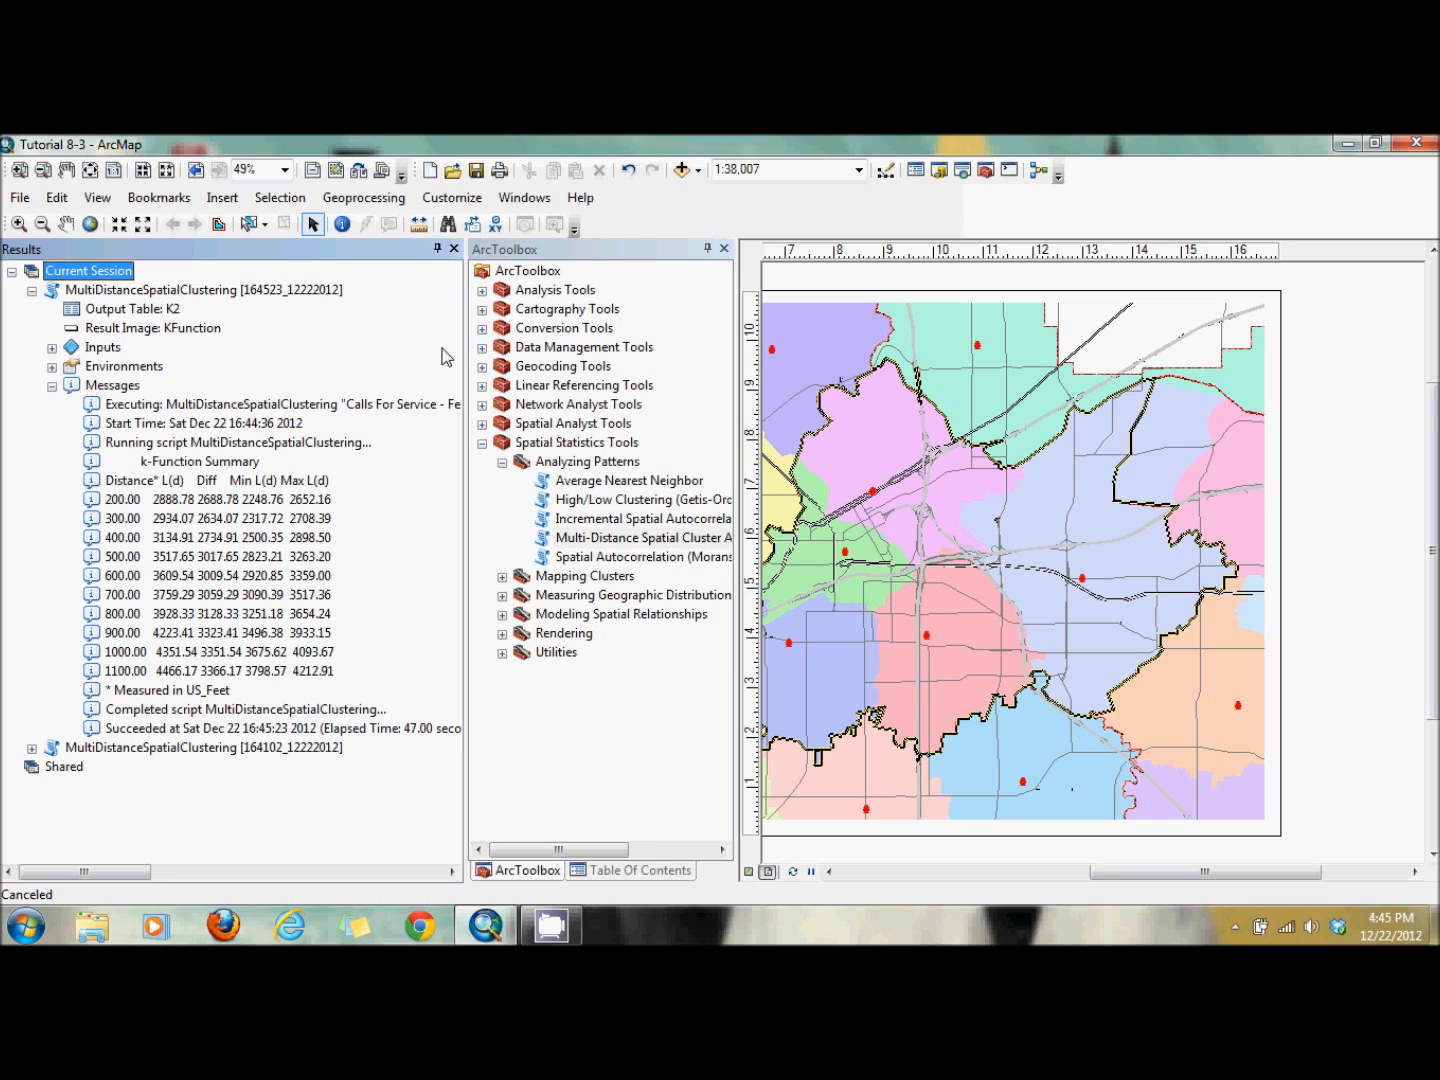
{"action": "left_click", "coordinate": [454, 249]}
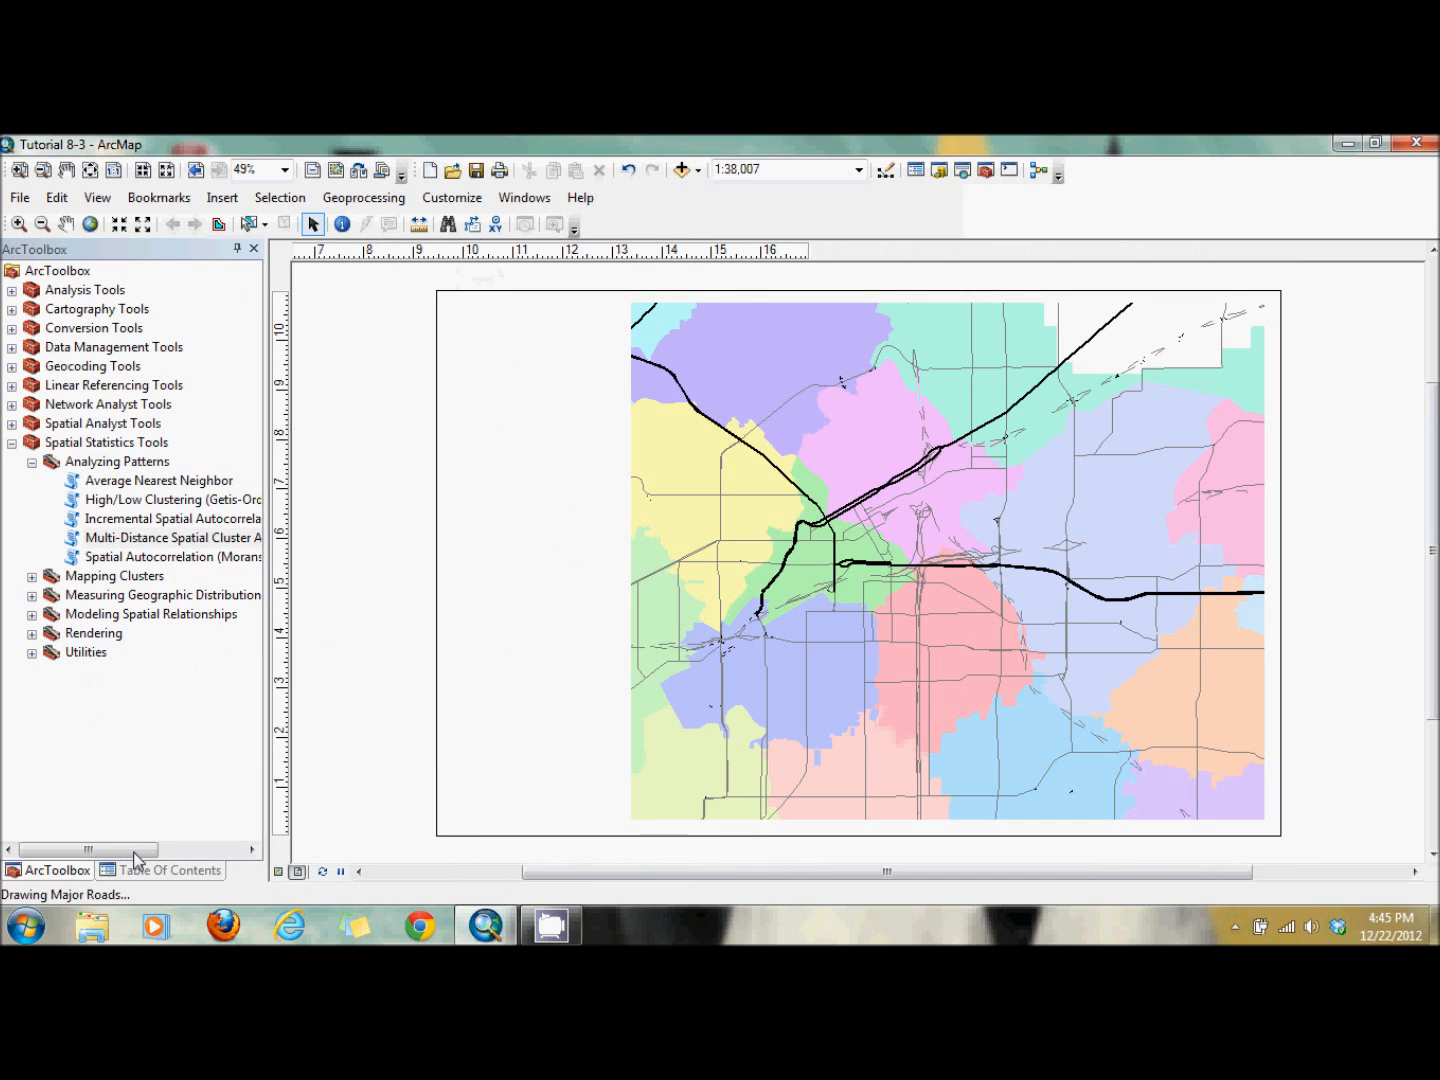
- Open the K2 attribute table and add a decimal numeric field named Difference
{"action": "left_click", "coordinate": [145, 869]}
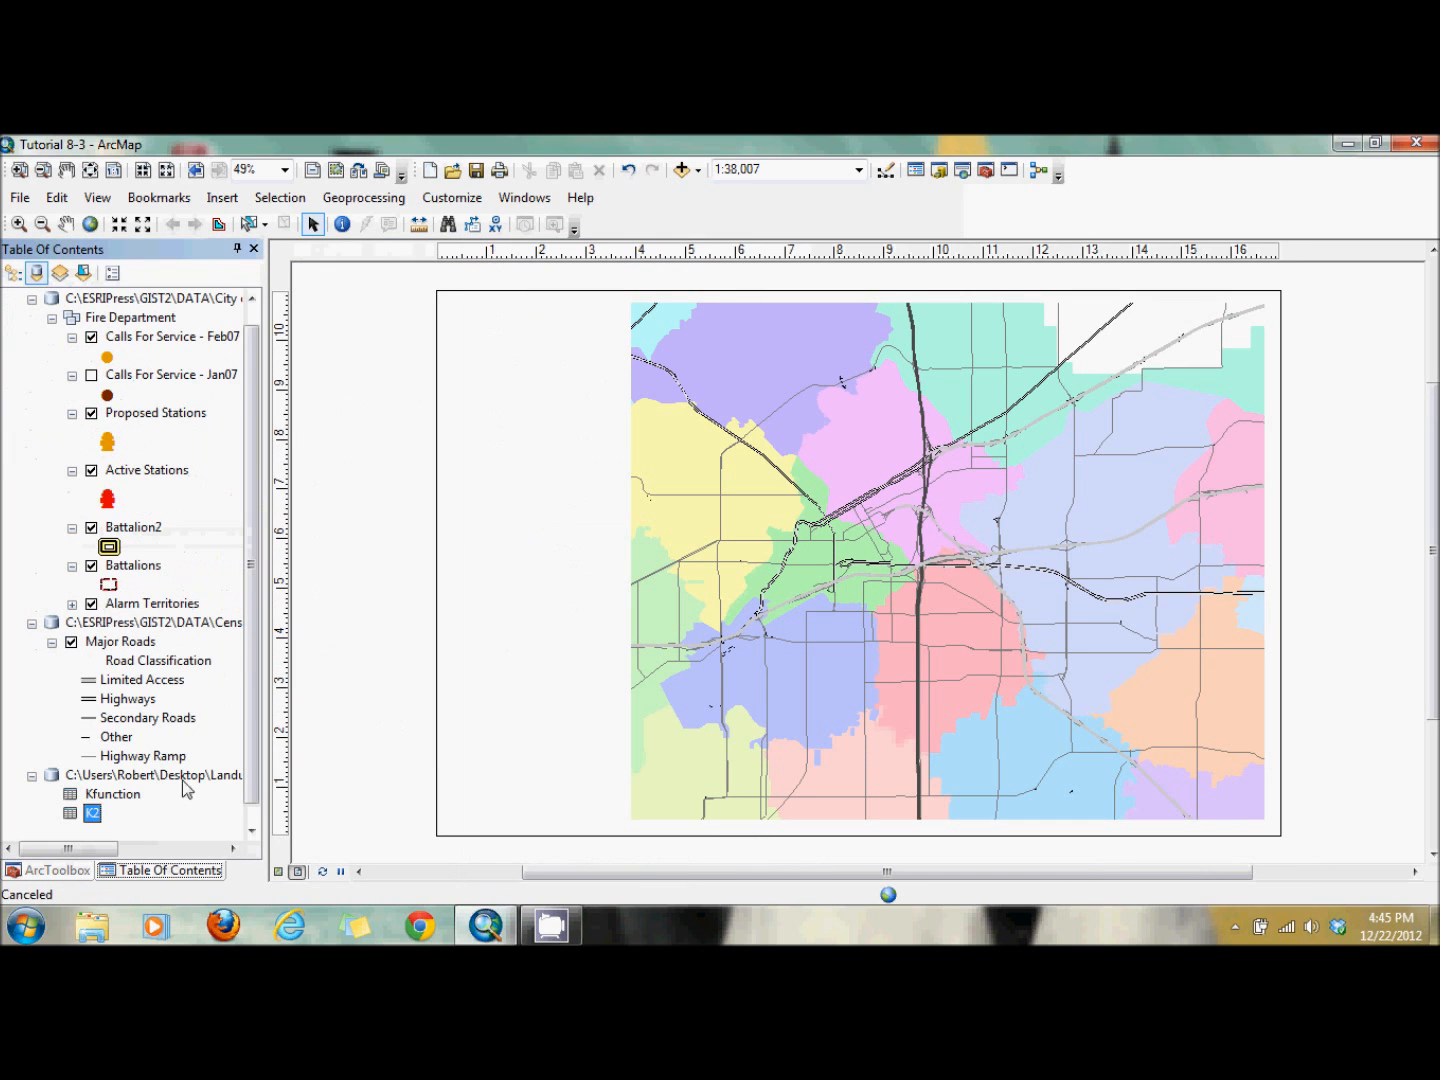
{"action": "right_click", "coordinate": [92, 815]}
{"action": "left_click", "coordinate": [181, 592]}
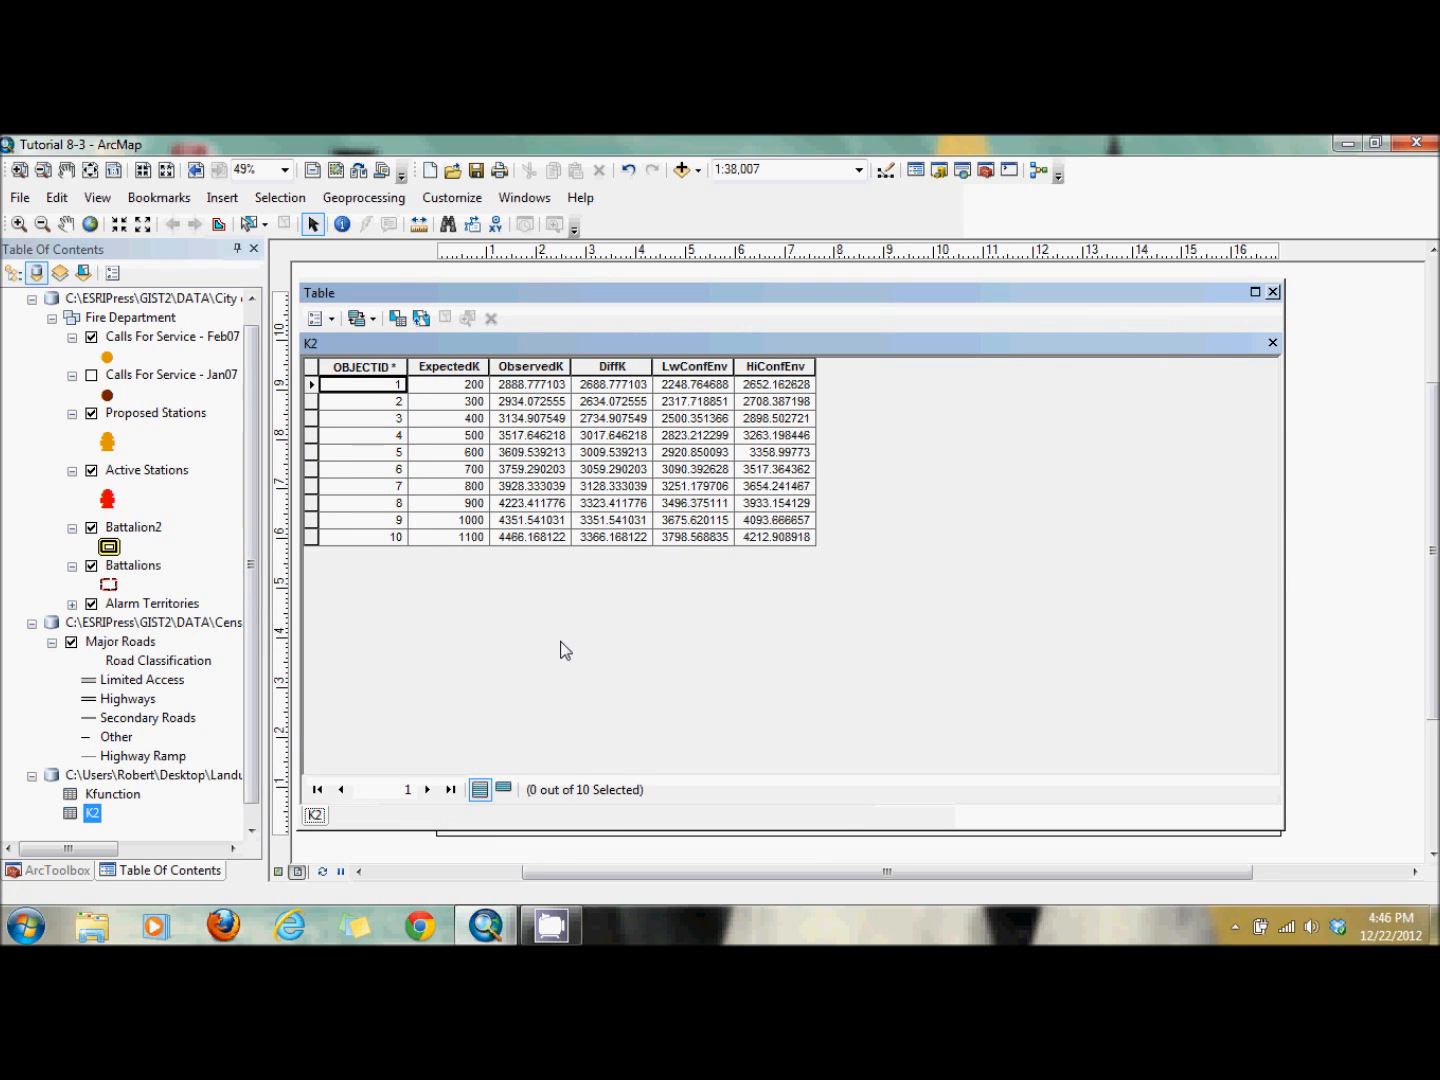
{"action": "left_click", "coordinate": [327, 319]}
{"action": "left_click", "coordinate": [372, 466]}
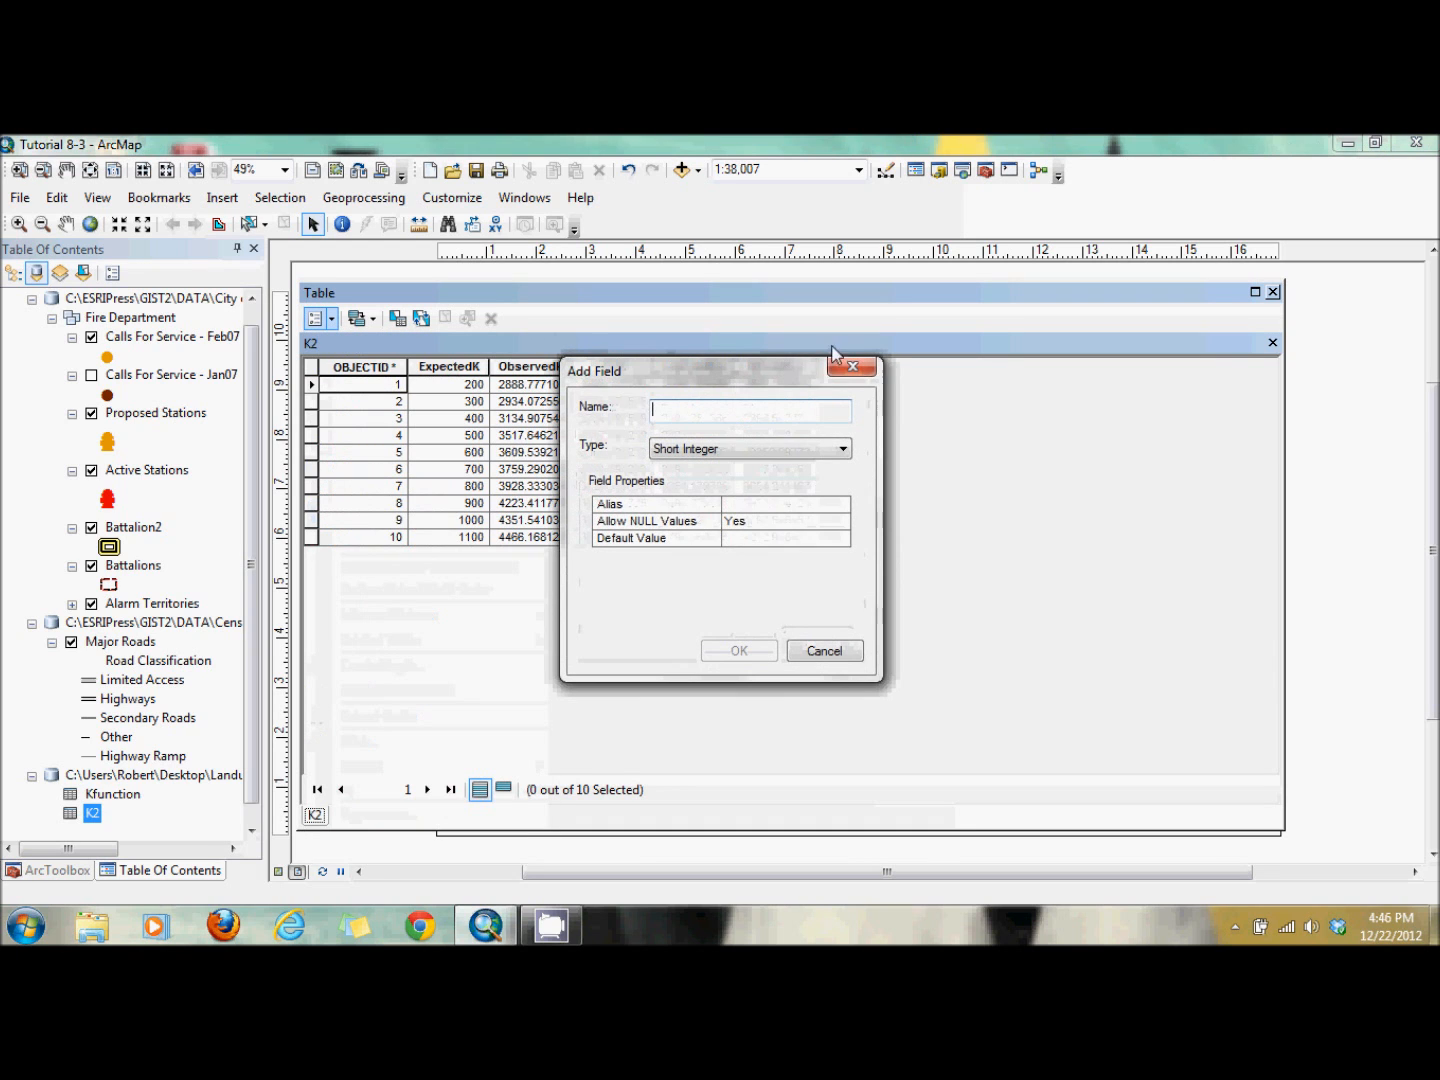
{"action": "type", "text": "D"}
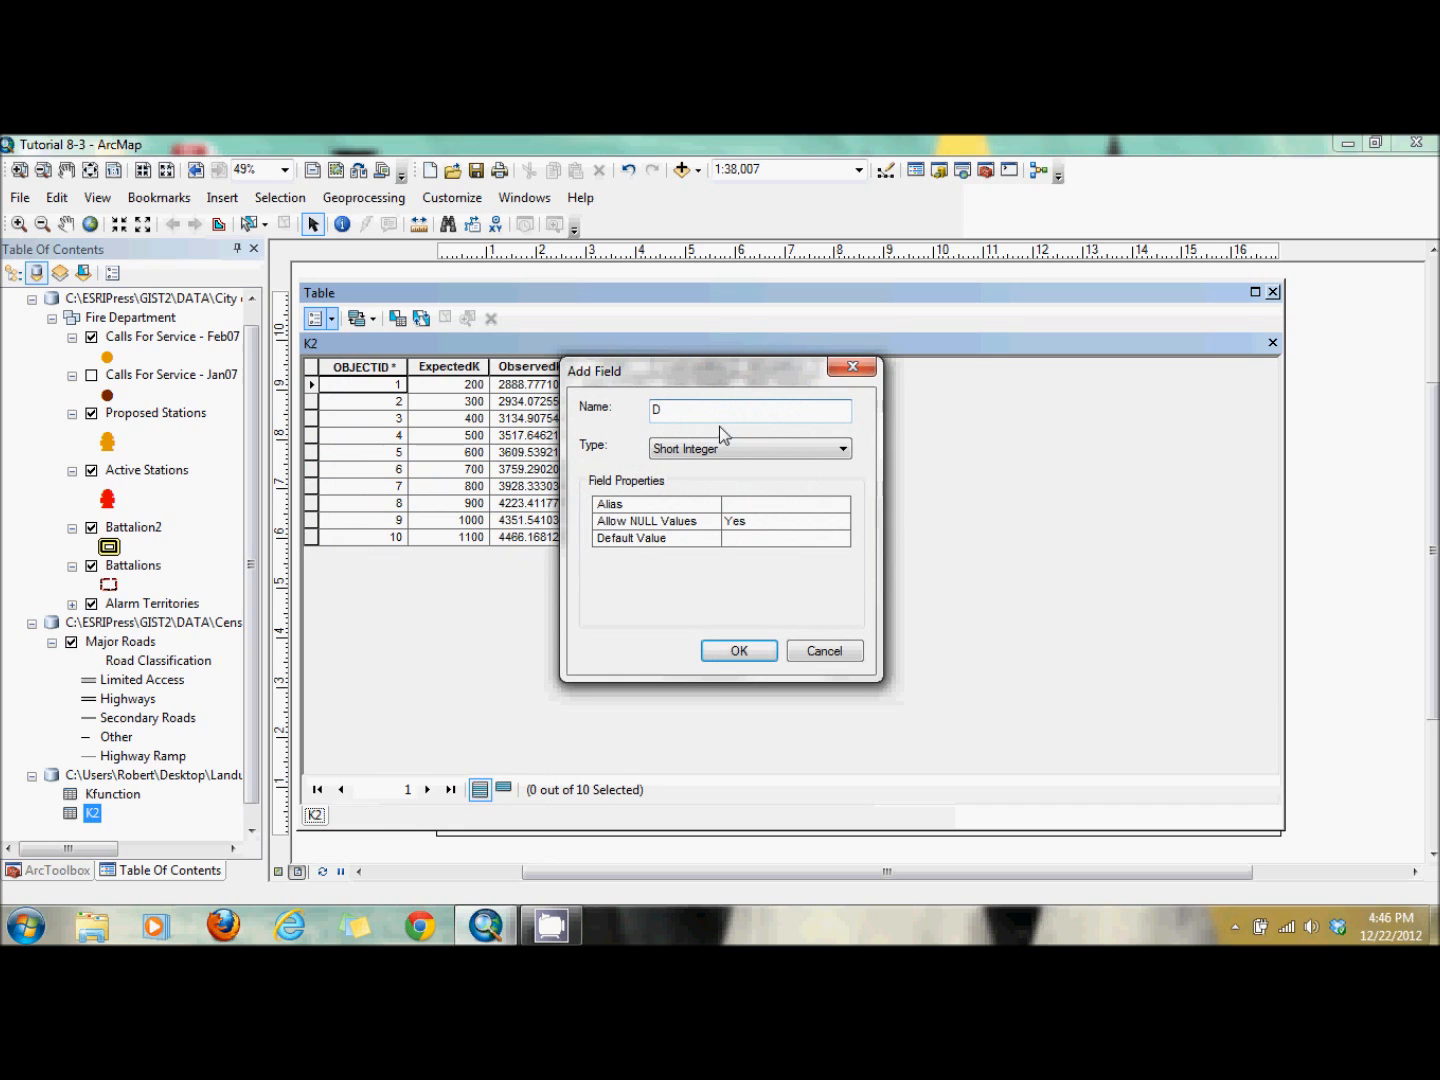
{"action": "type", "text": "iffer"}
{"action": "left_click", "coordinate": [723, 448]}
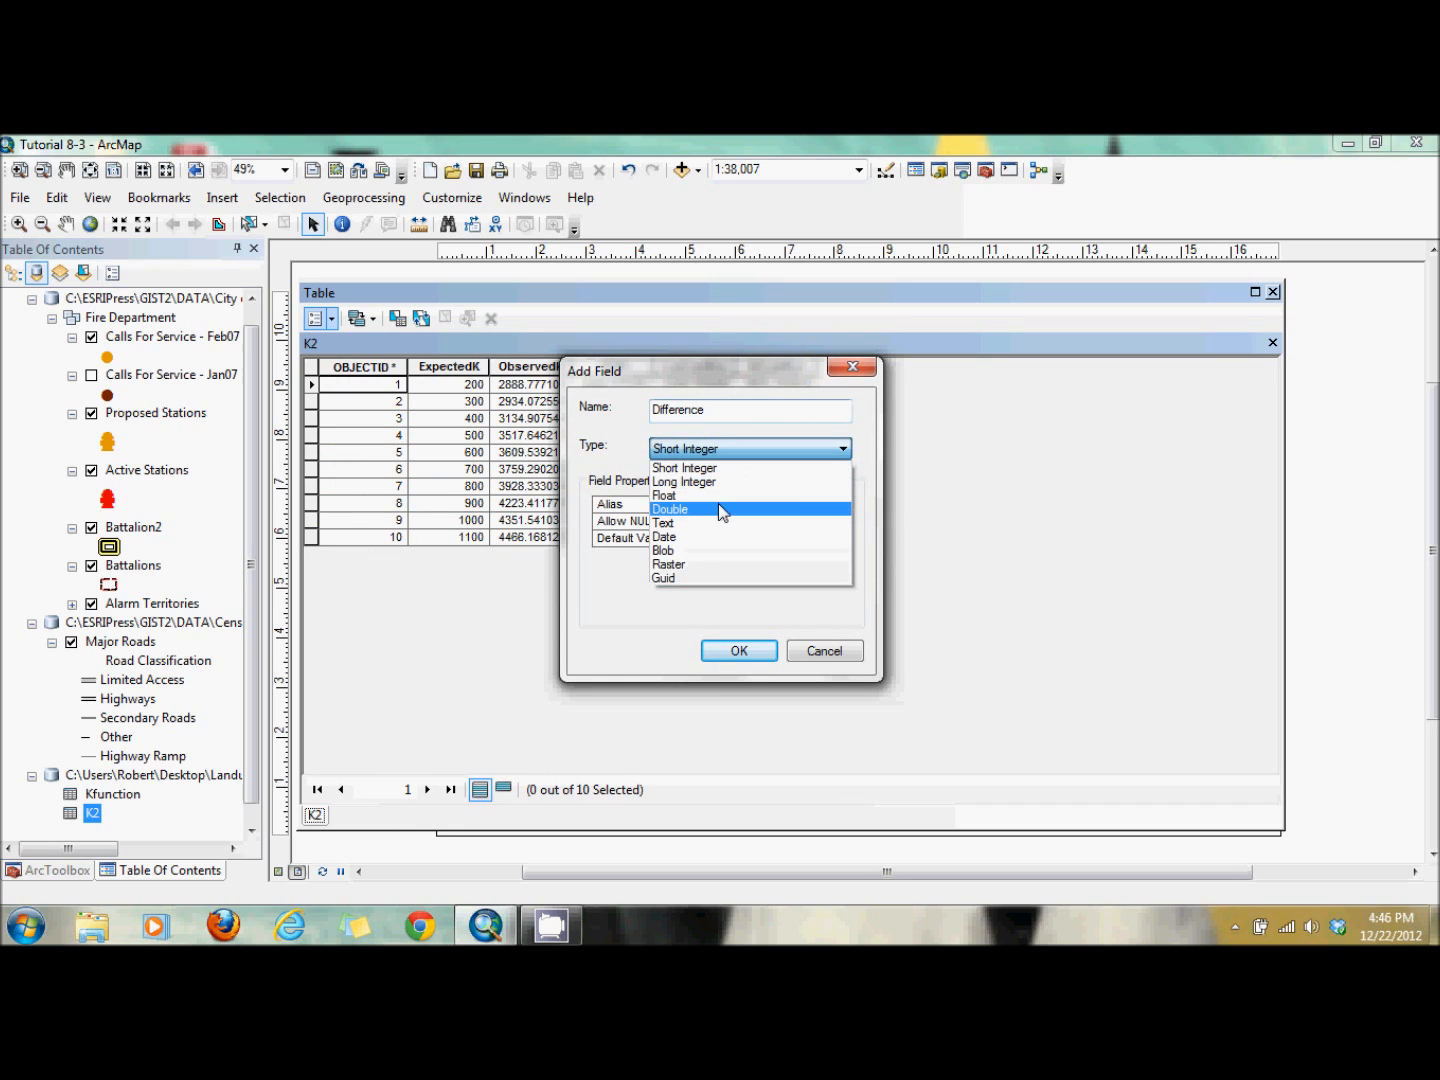
{"action": "left_click", "coordinate": [717, 503]}
{"action": "left_click", "coordinate": [738, 652]}
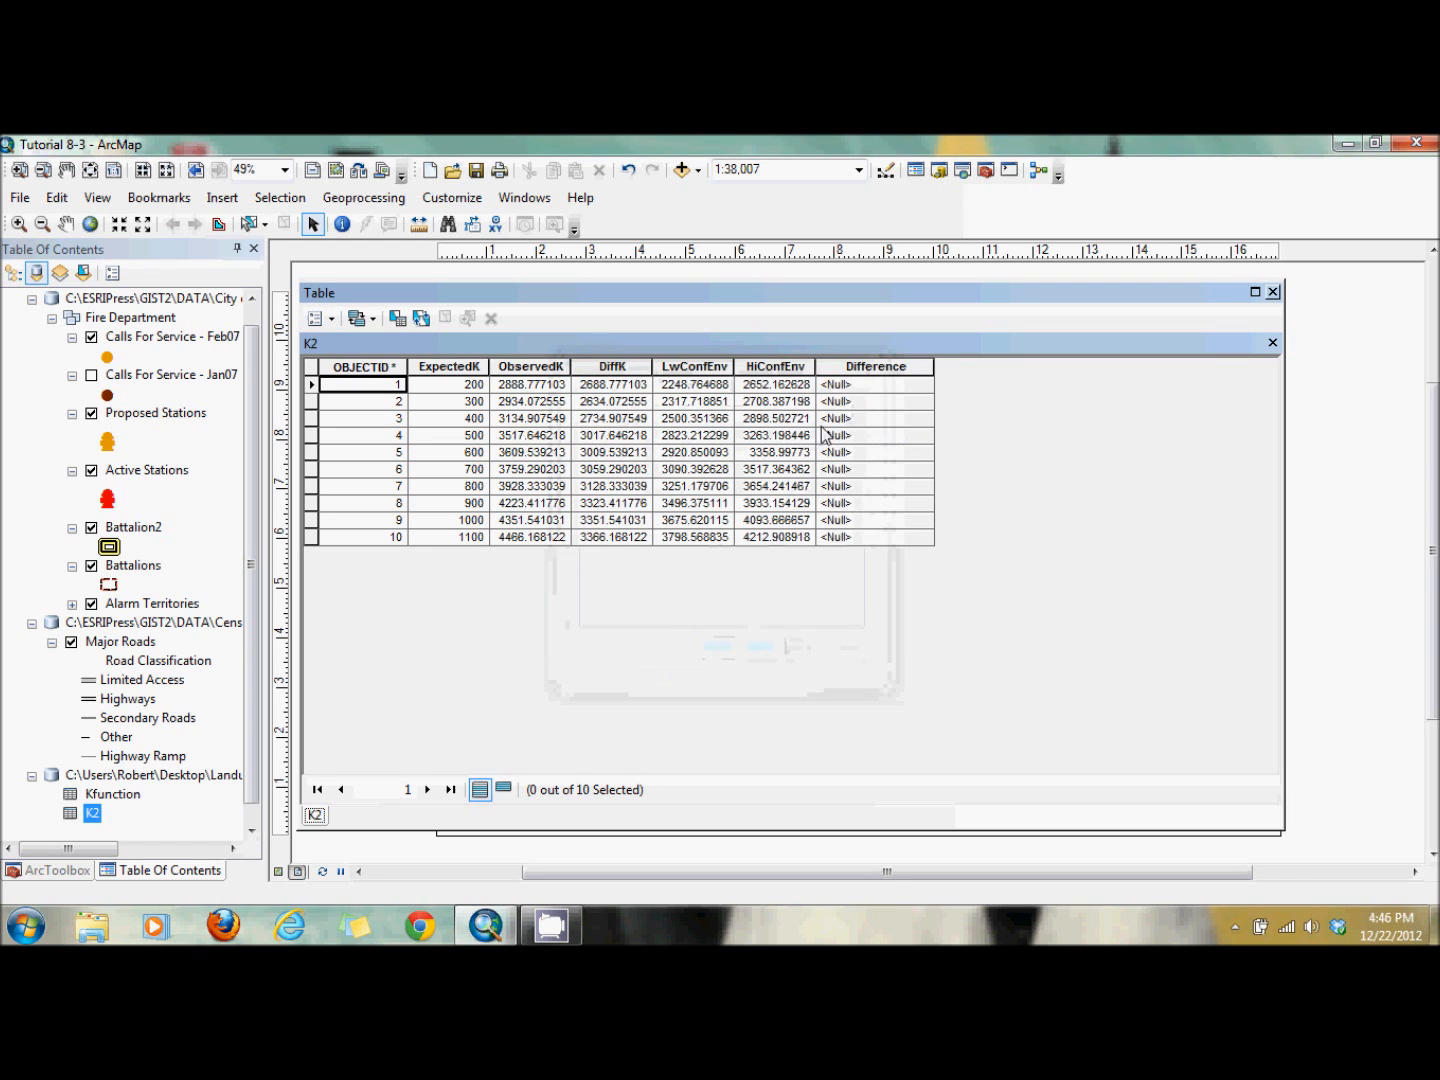
- Calculate the Difference field with the Field Calculator expression [ObservedK] - [HiConfEnv]
{"action": "right_click", "coordinate": [870, 367]}
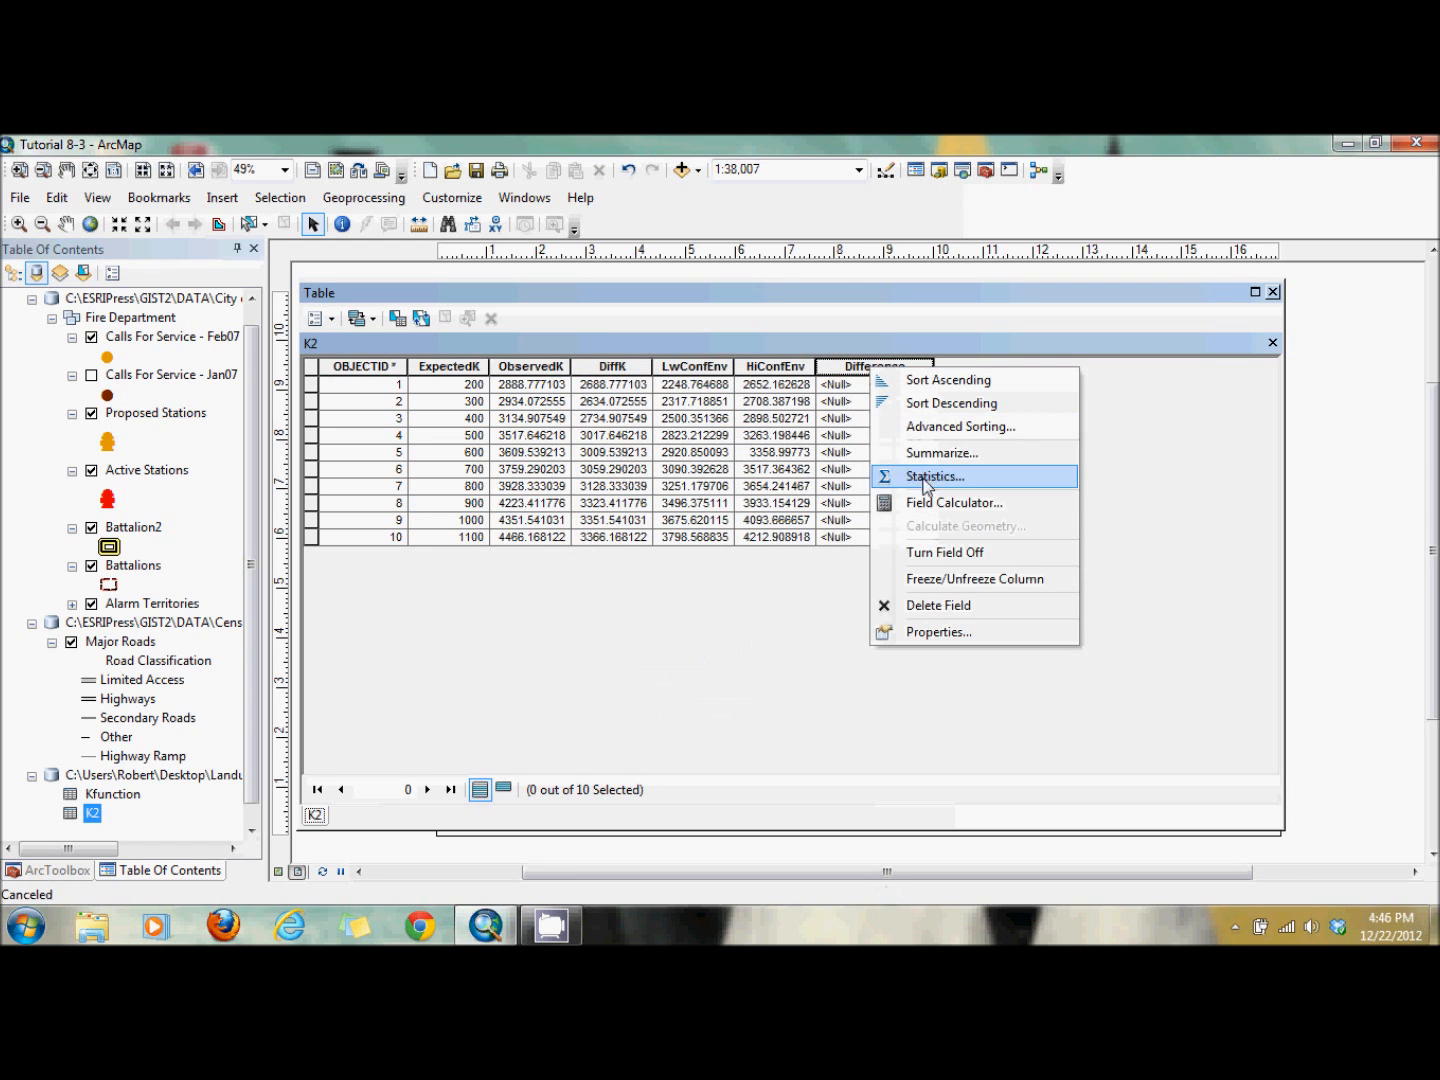
{"action": "left_click", "coordinate": [933, 509]}
{"action": "left_click", "coordinate": [697, 572]}
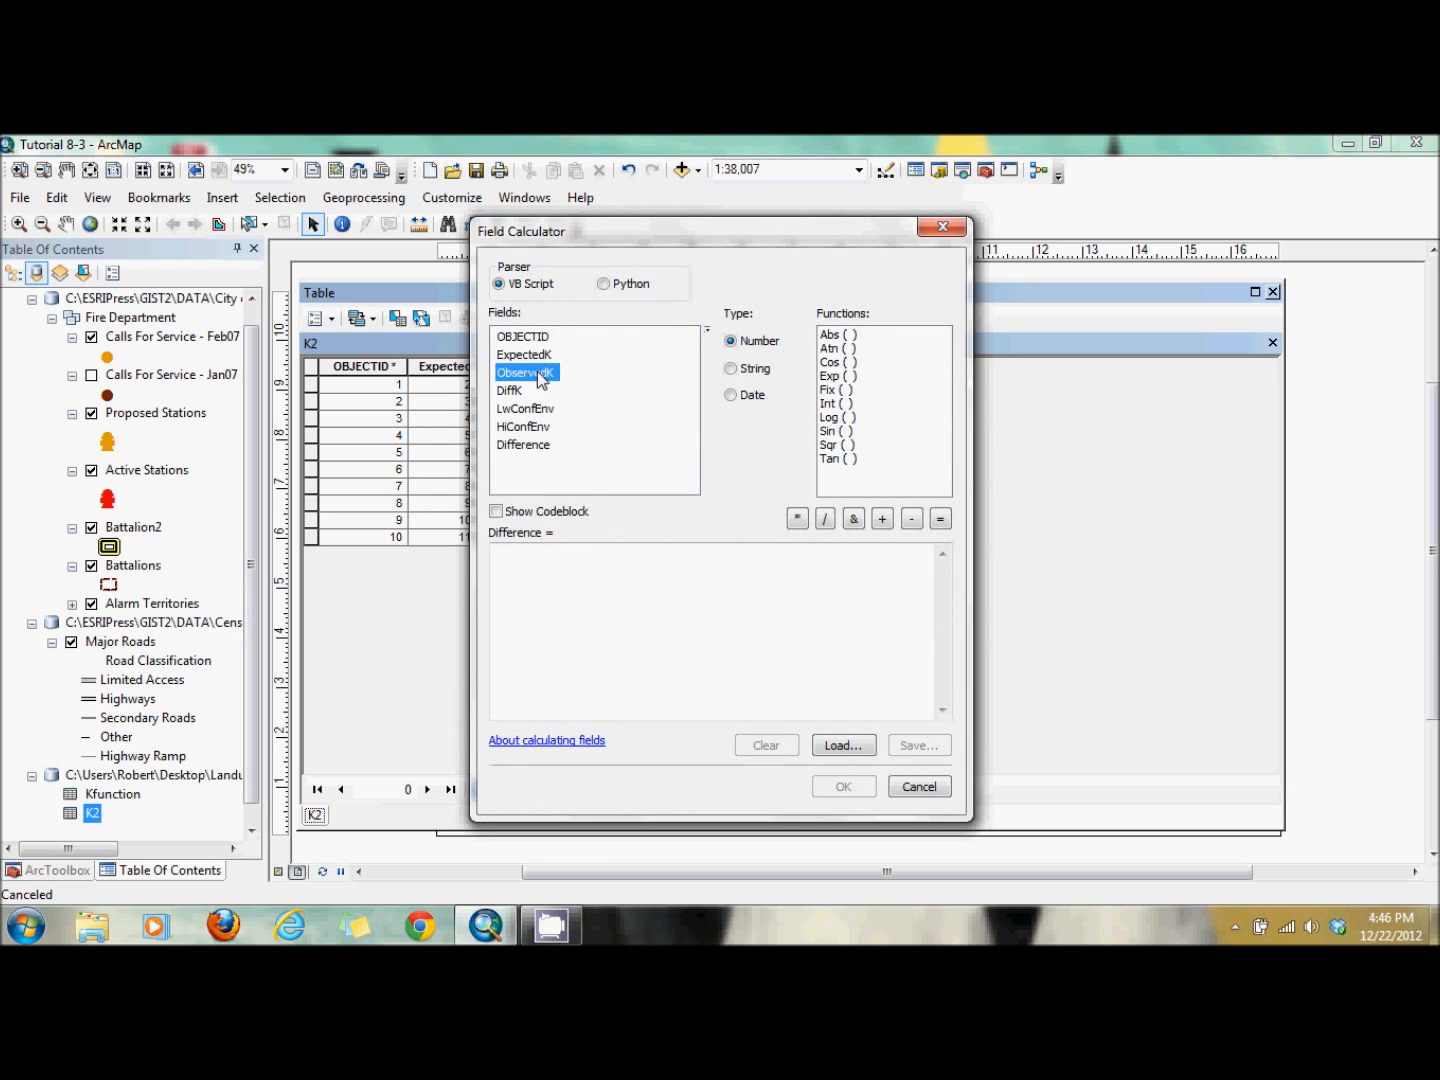
{"action": "double_click", "coordinate": [527, 372]}
{"action": "left_click", "coordinate": [911, 517]}
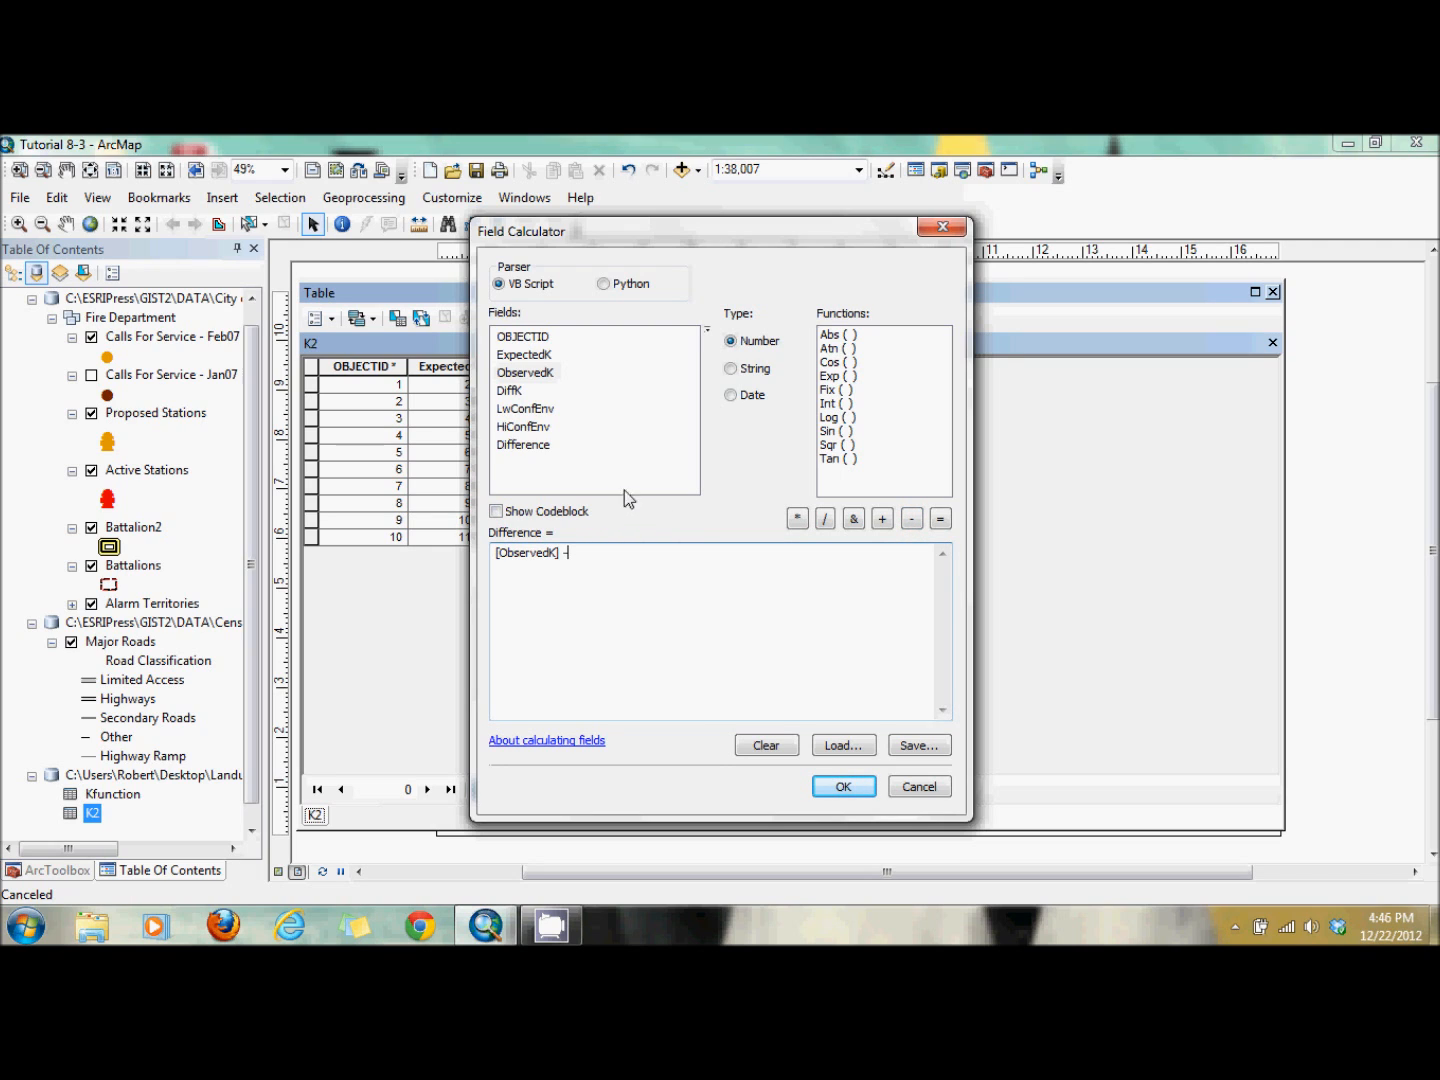
{"action": "double_click", "coordinate": [531, 428]}
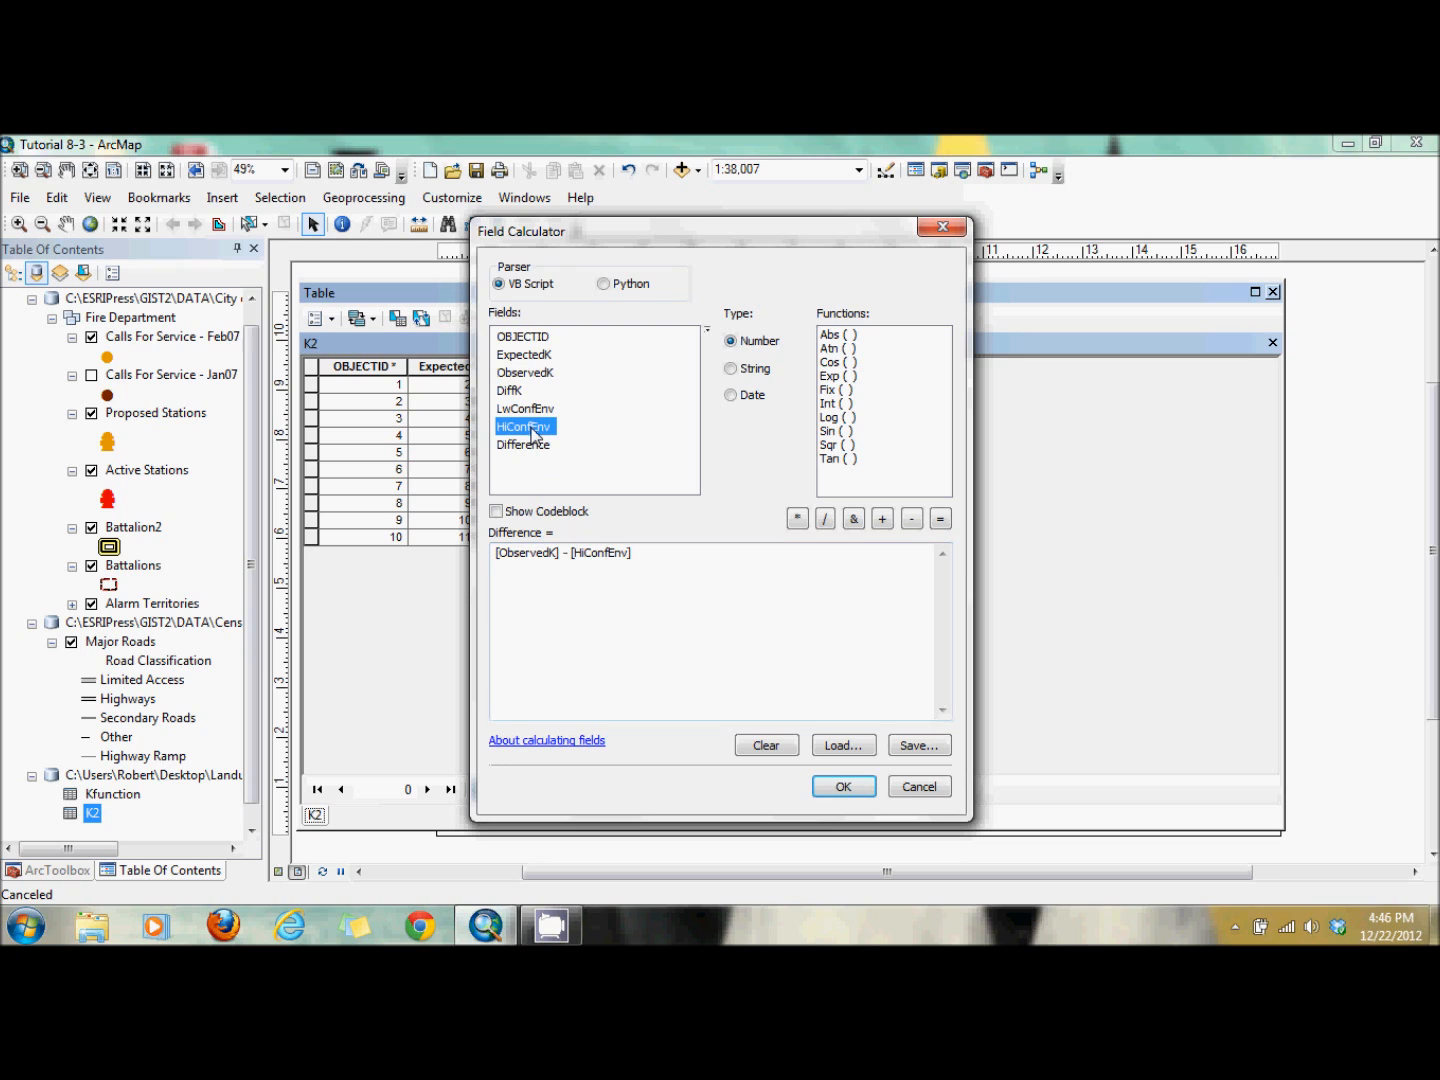
{"action": "left_click", "coordinate": [843, 787]}
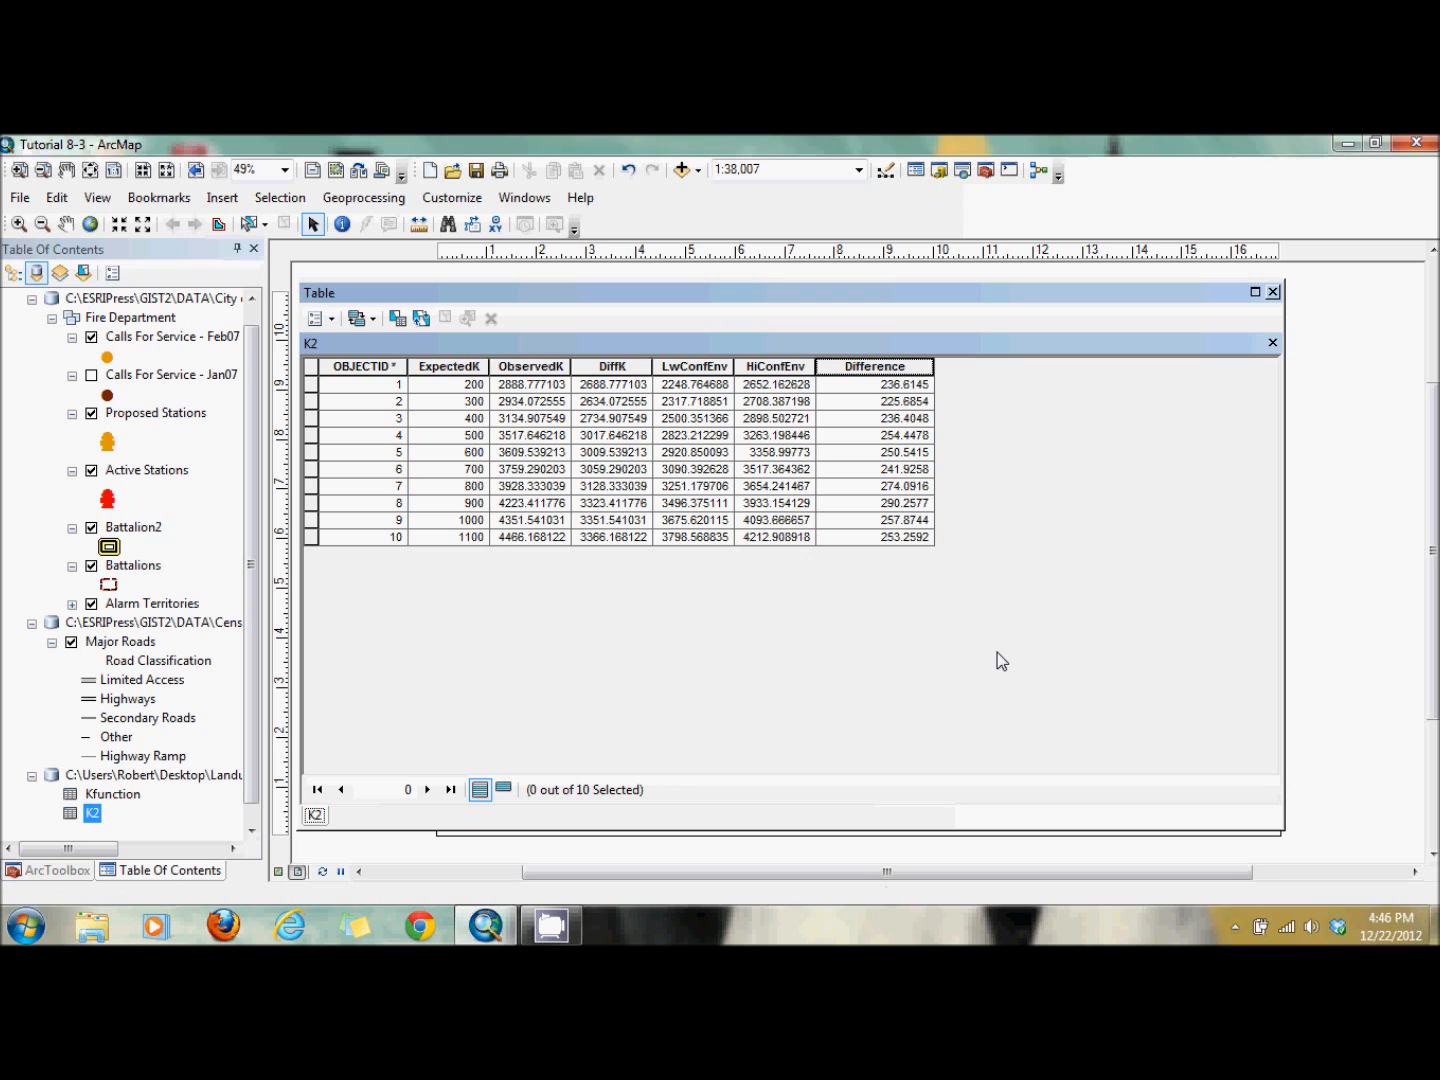
{"action": "left_click", "coordinate": [331, 318]}
{"action": "left_click", "coordinate": [411, 664]}
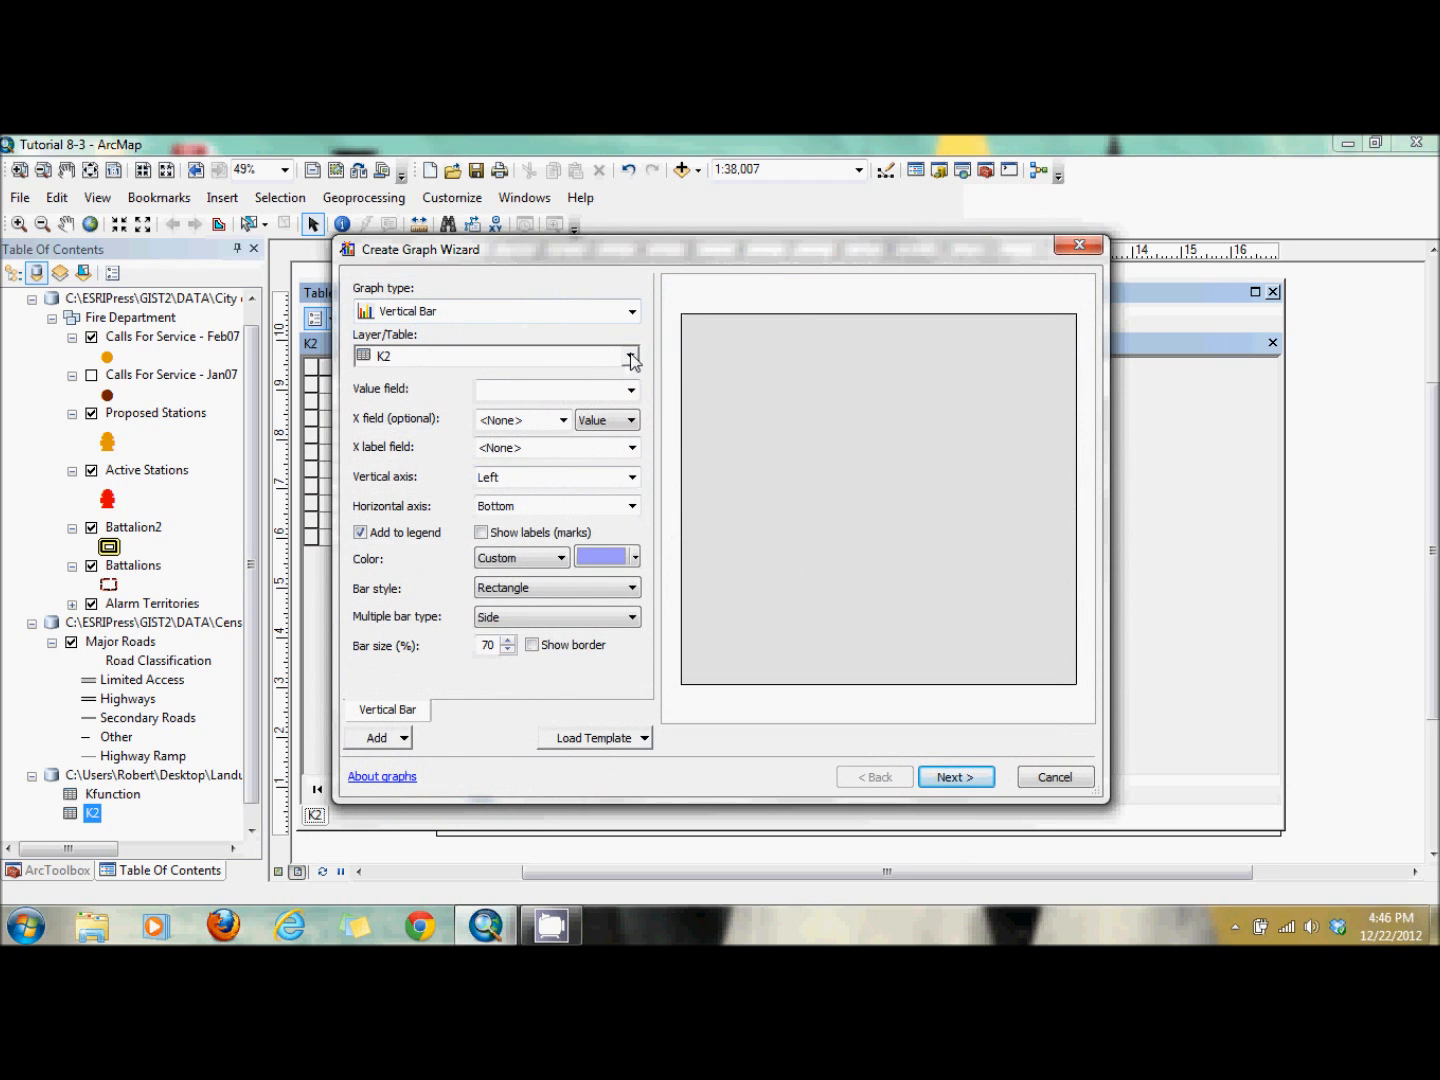
{"action": "left_click", "coordinate": [631, 311]}
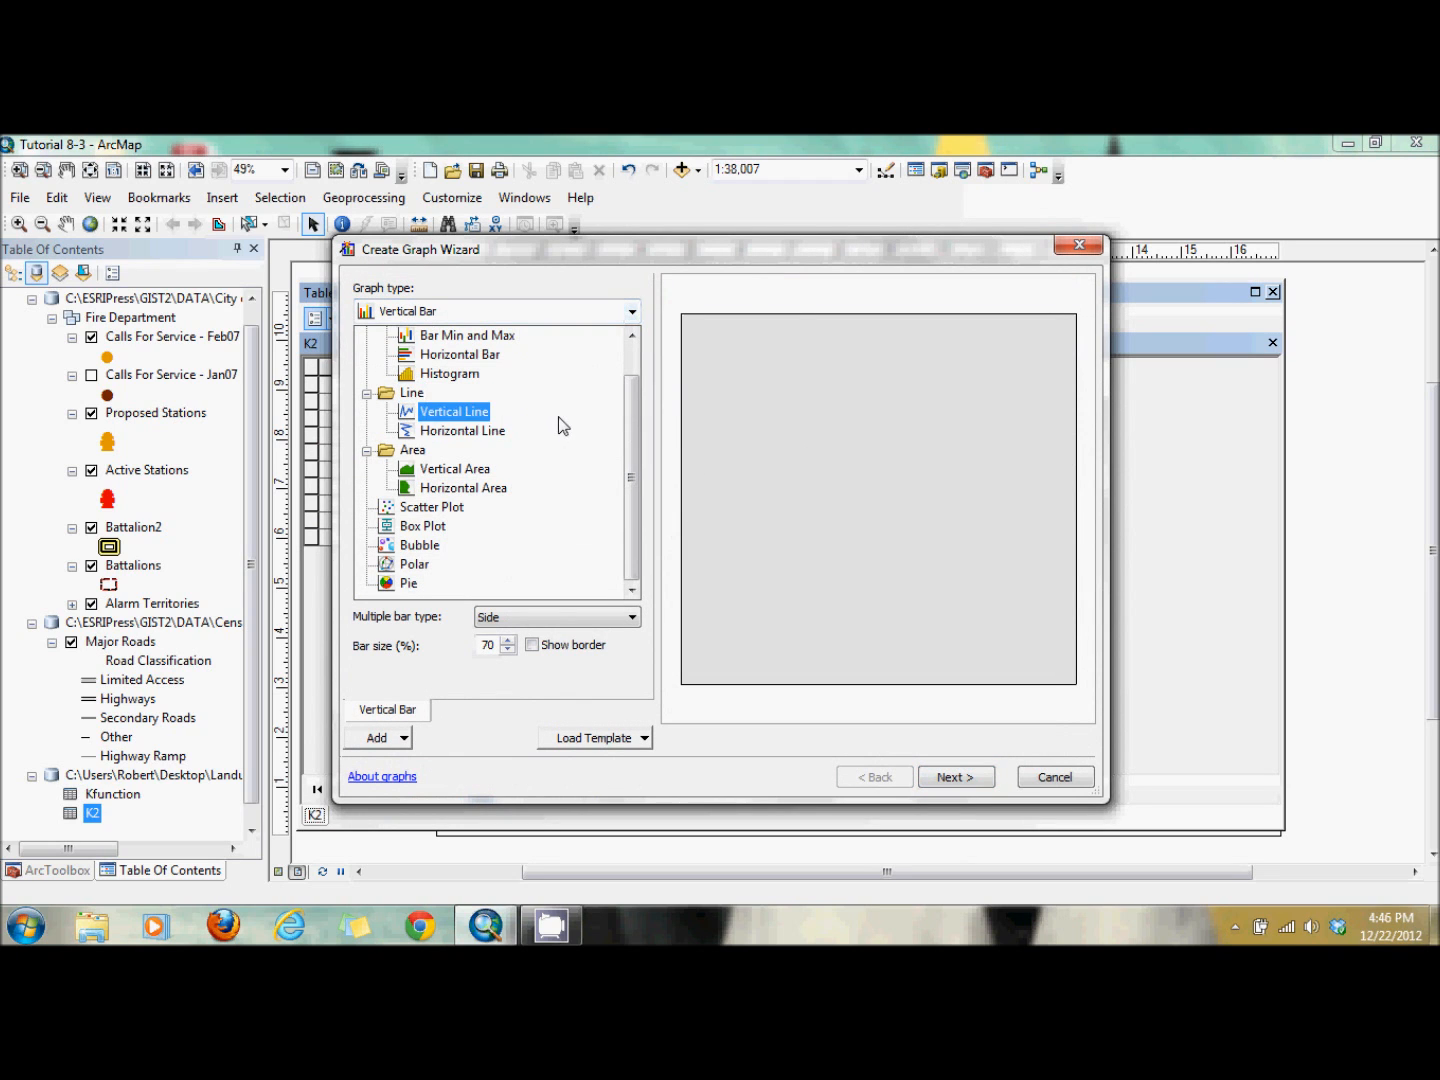
{"action": "left_click", "coordinate": [562, 413]}
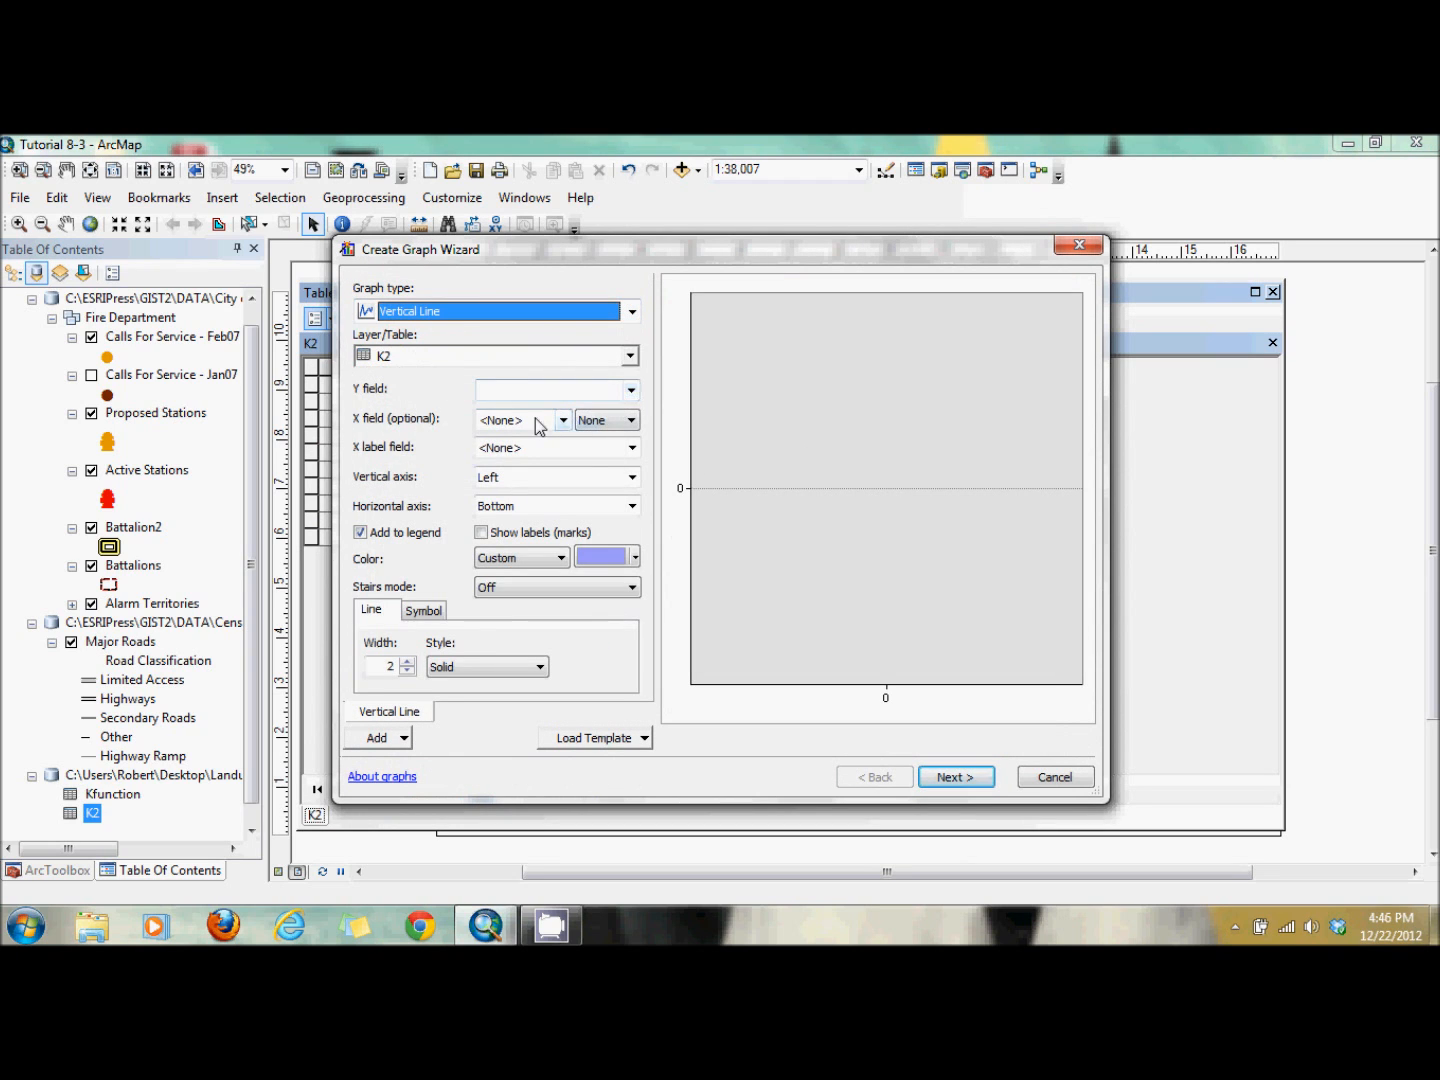
{"action": "left_click", "coordinate": [563, 420]}
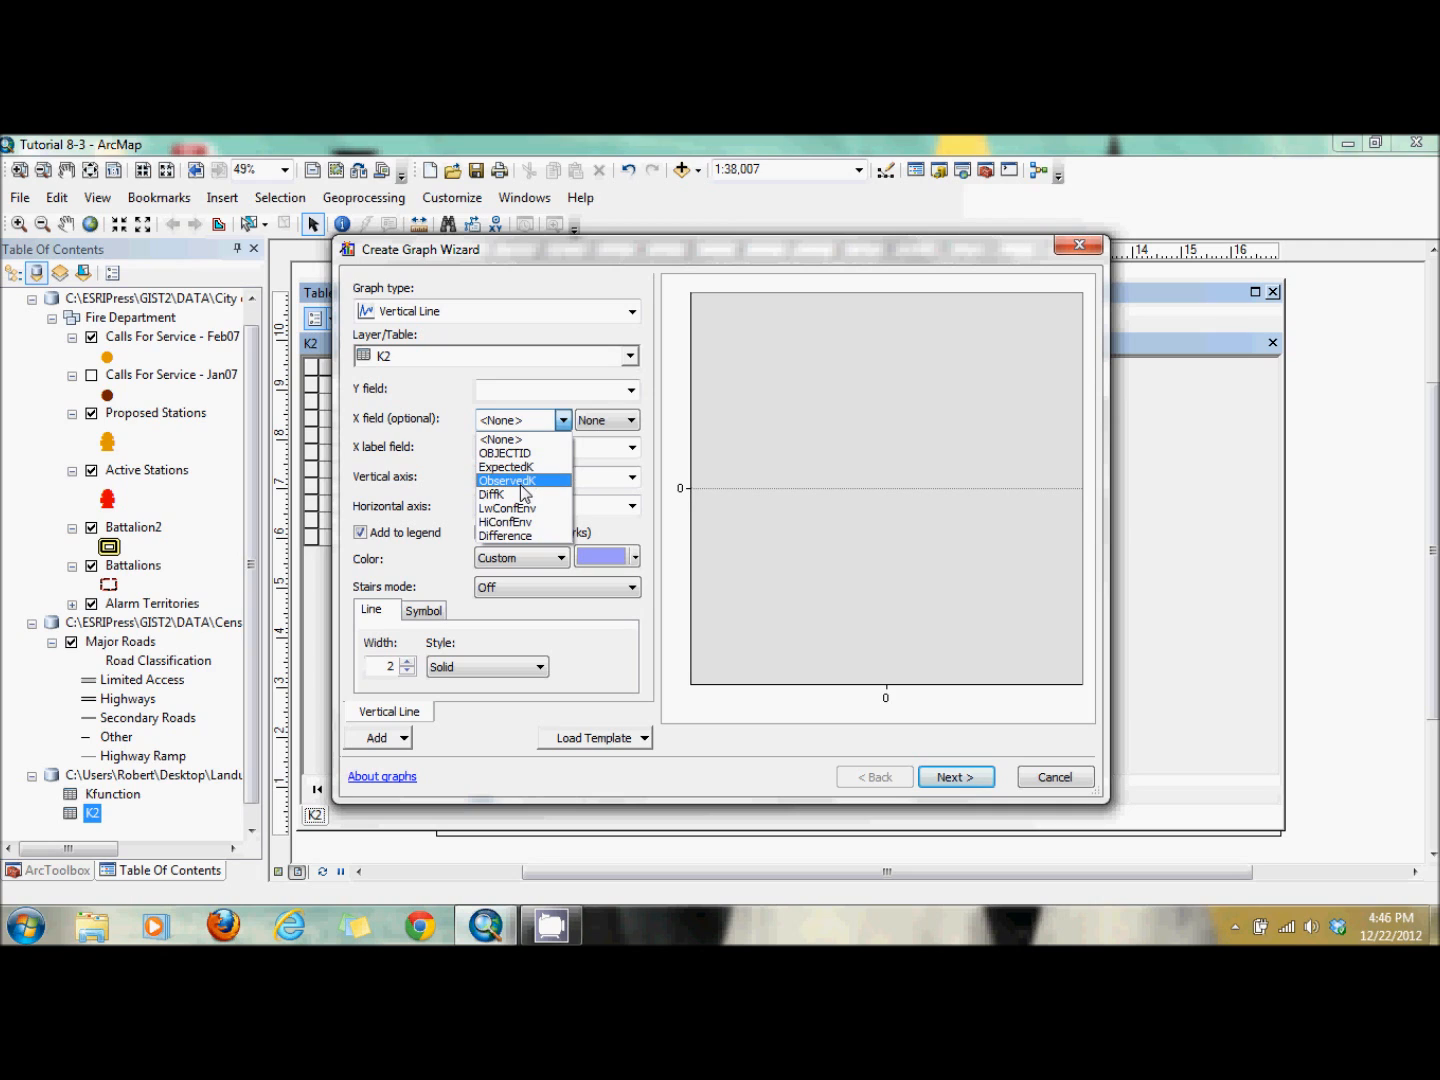
{"action": "left_click", "coordinate": [516, 536]}
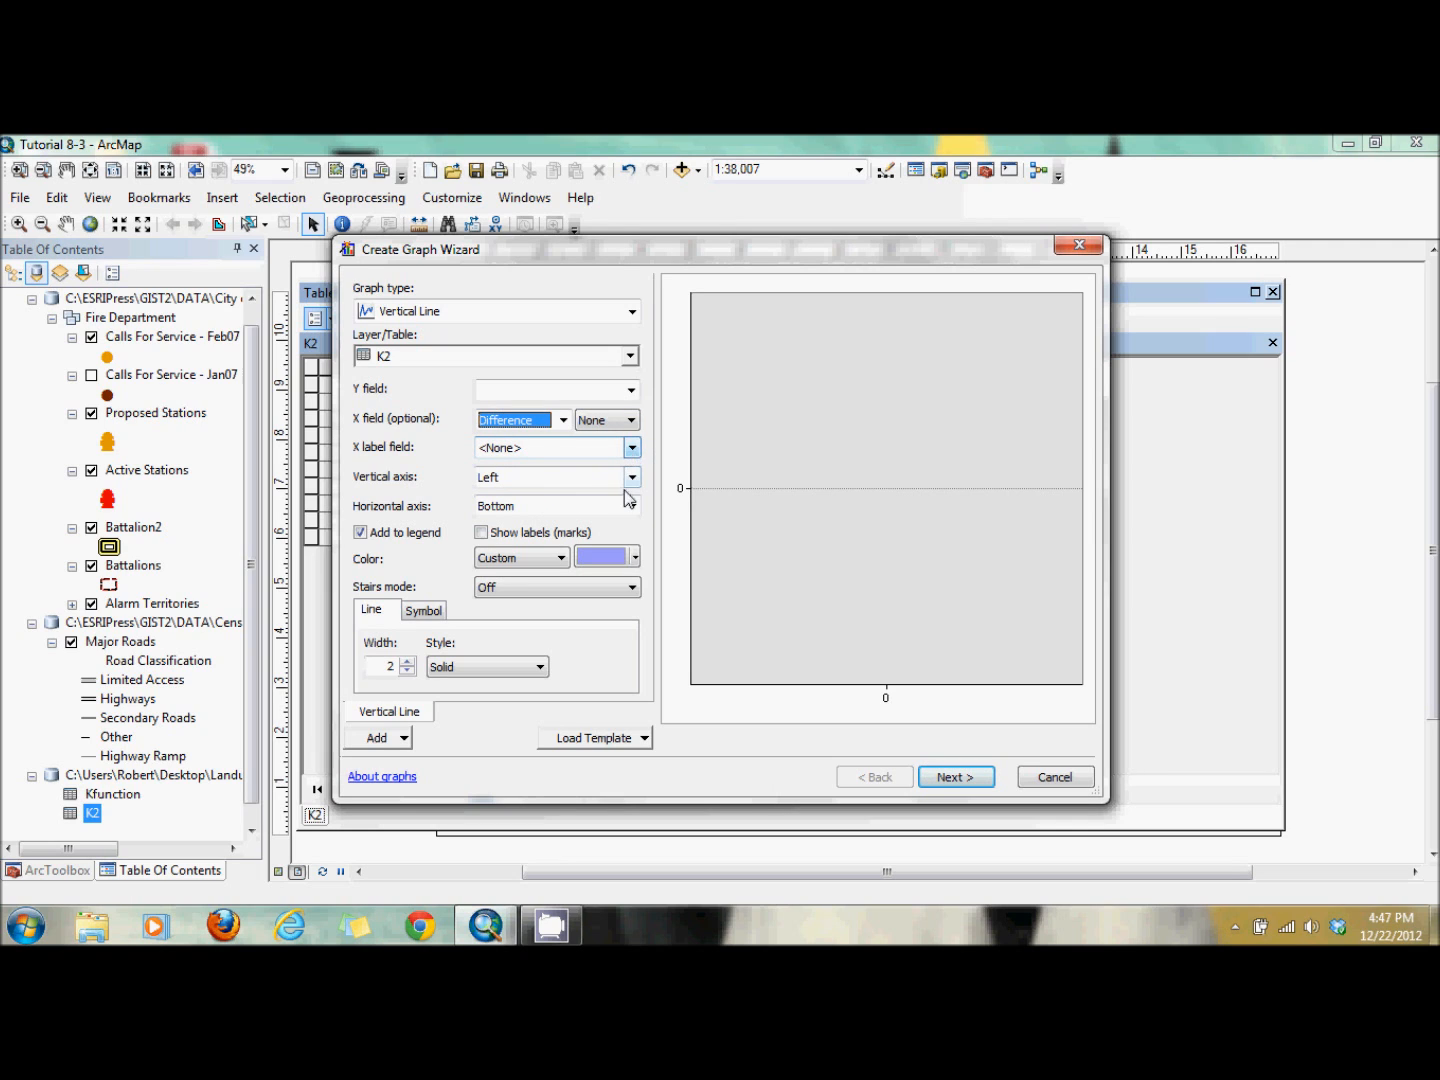
{"action": "left_click", "coordinate": [634, 448]}
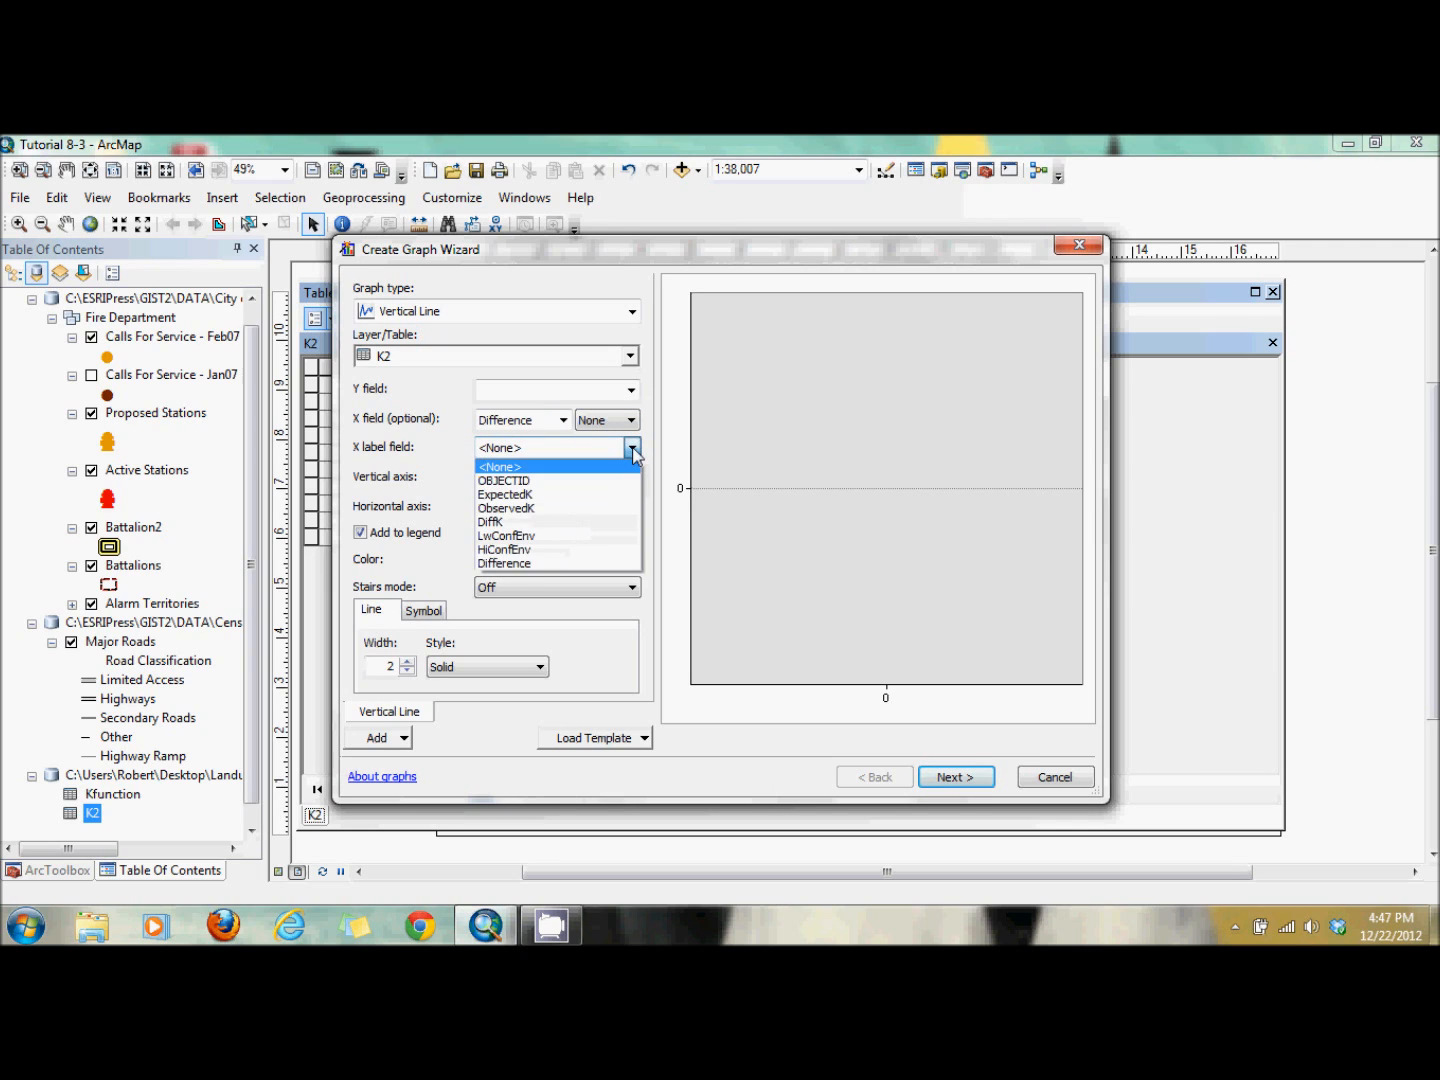
{"action": "left_click", "coordinate": [590, 494]}
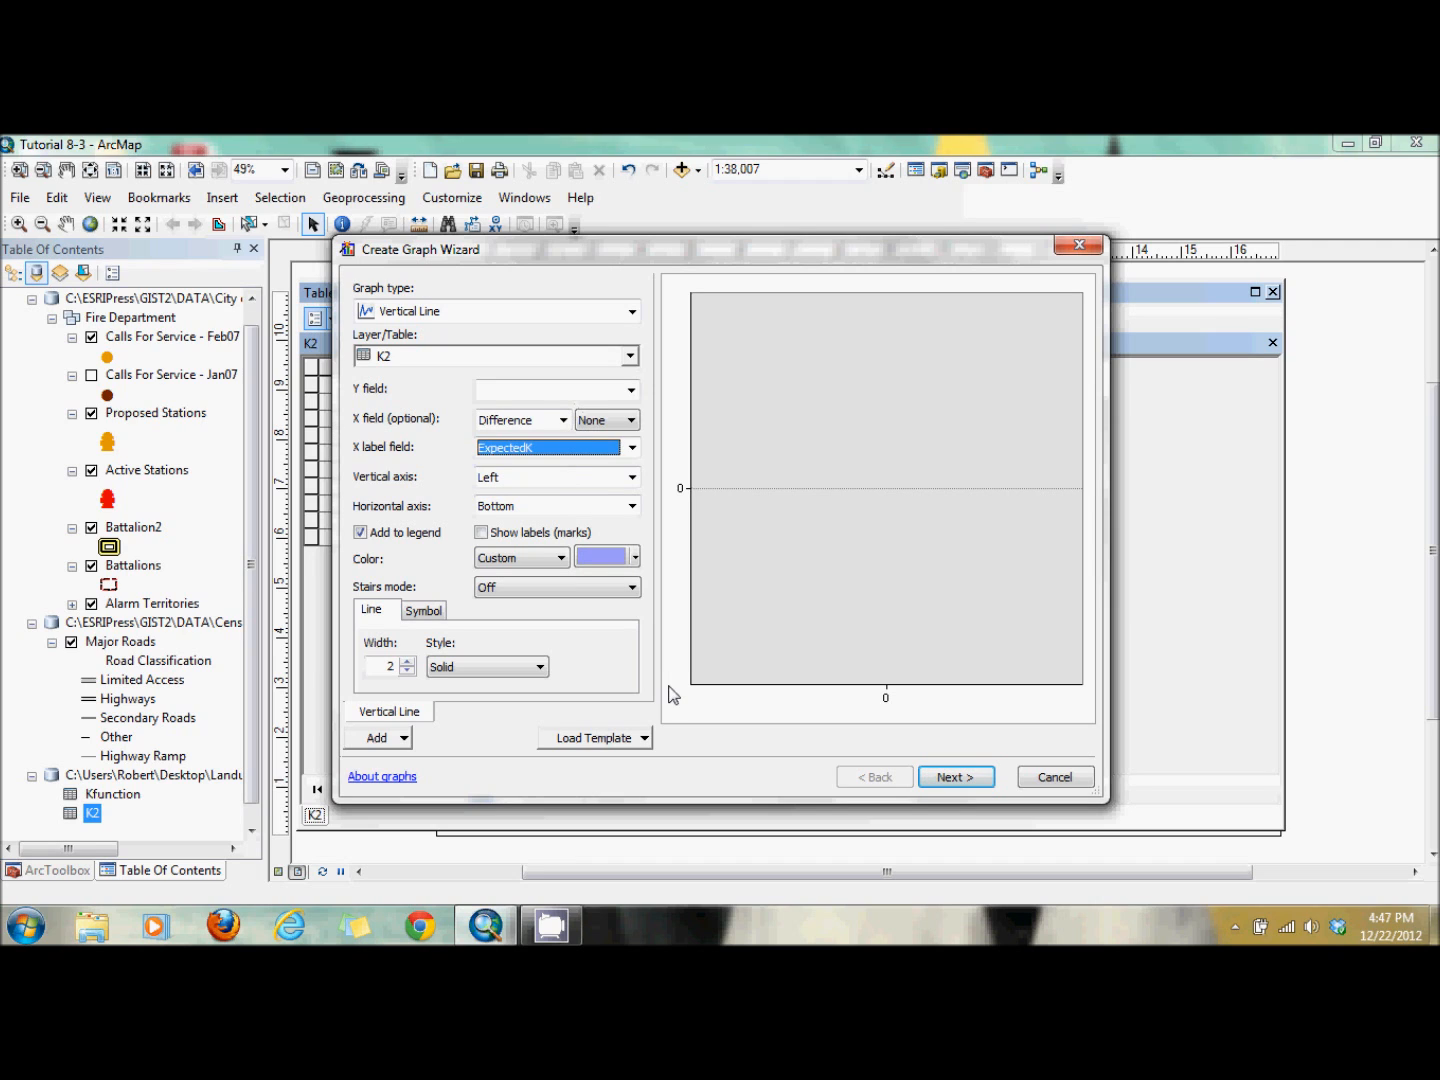
{"action": "left_click", "coordinate": [630, 356]}
{"action": "left_click", "coordinate": [447, 548]}
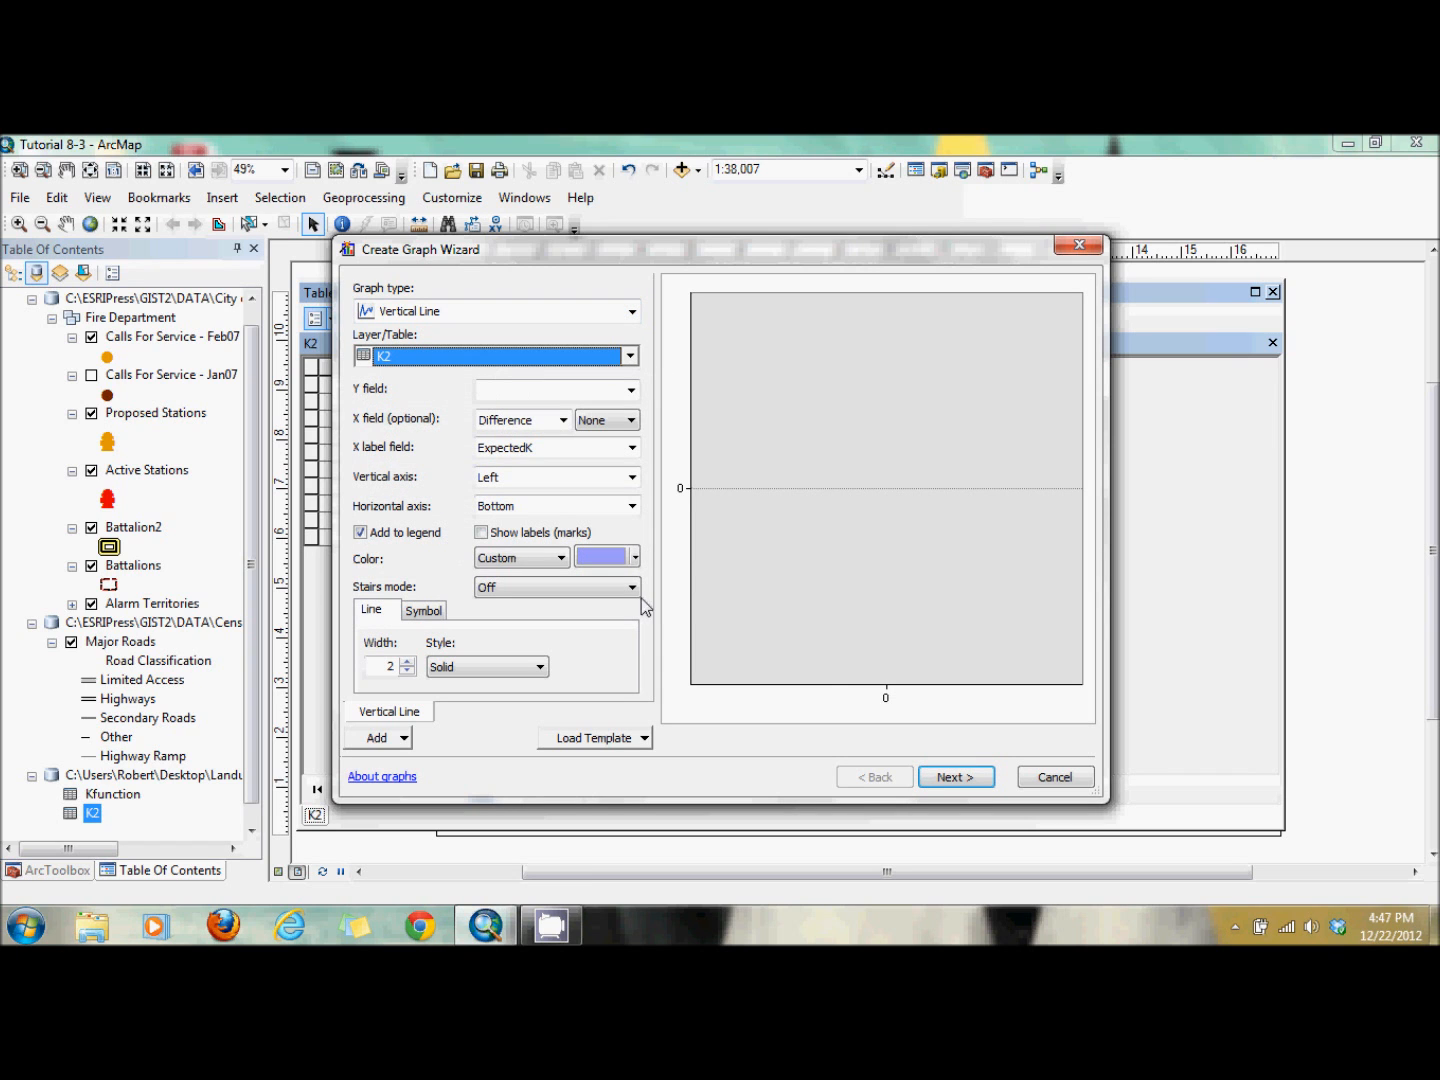
{"action": "left_click", "coordinate": [1052, 777]}
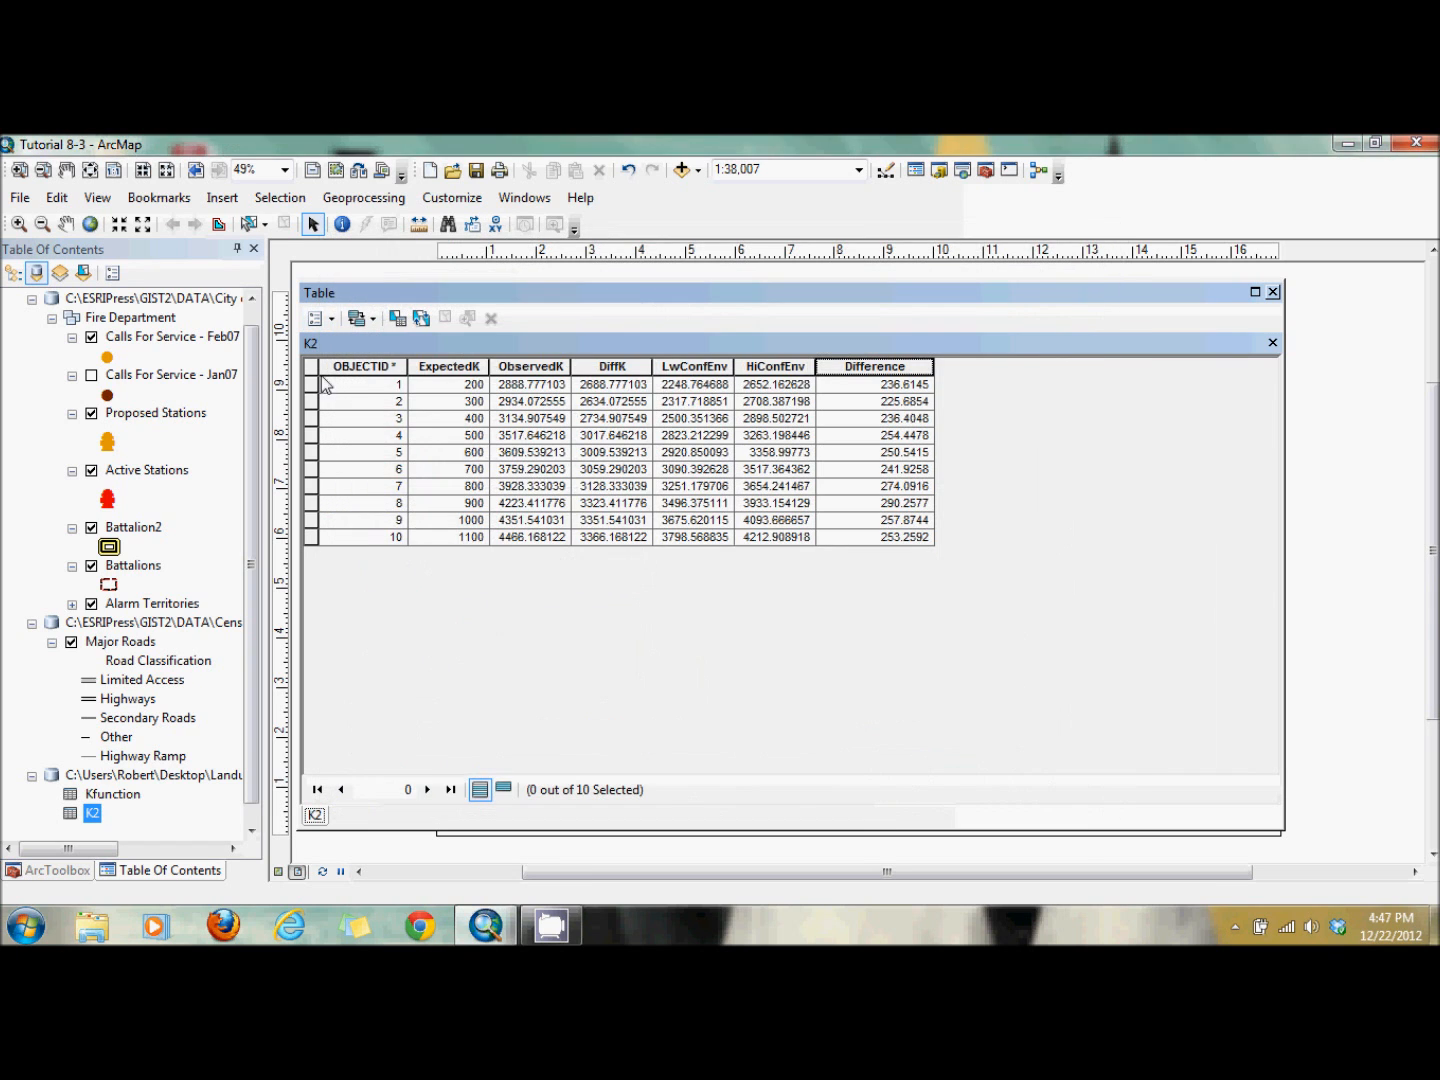
{"action": "left_click", "coordinate": [889, 505]}
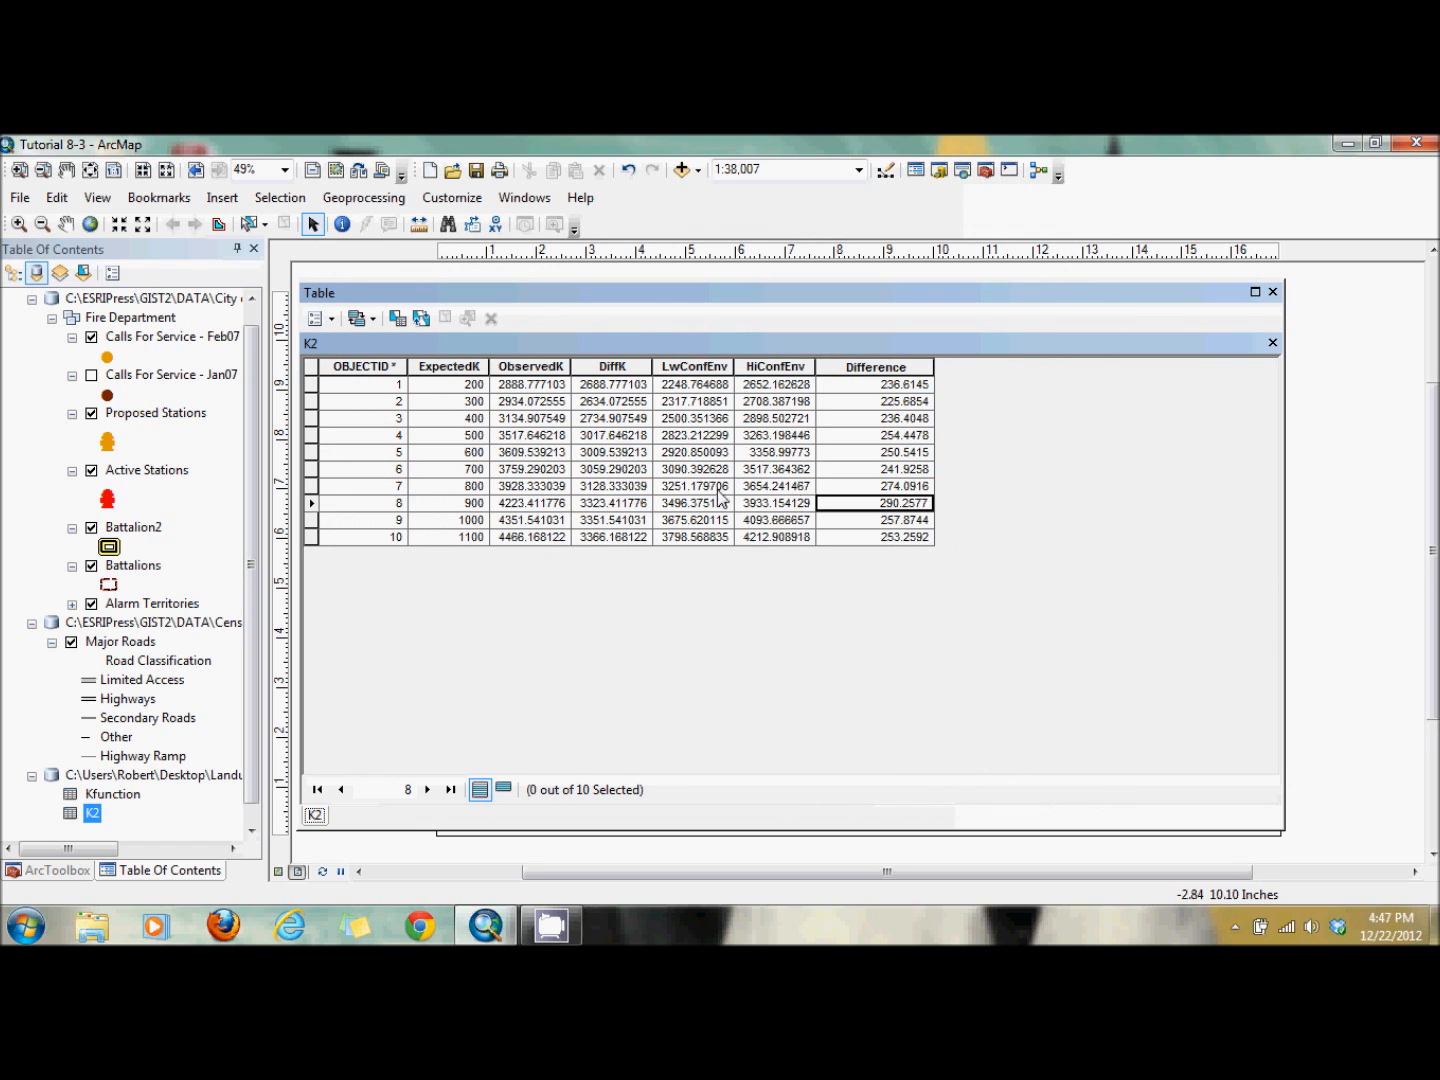
{"action": "left_click", "coordinate": [316, 319]}
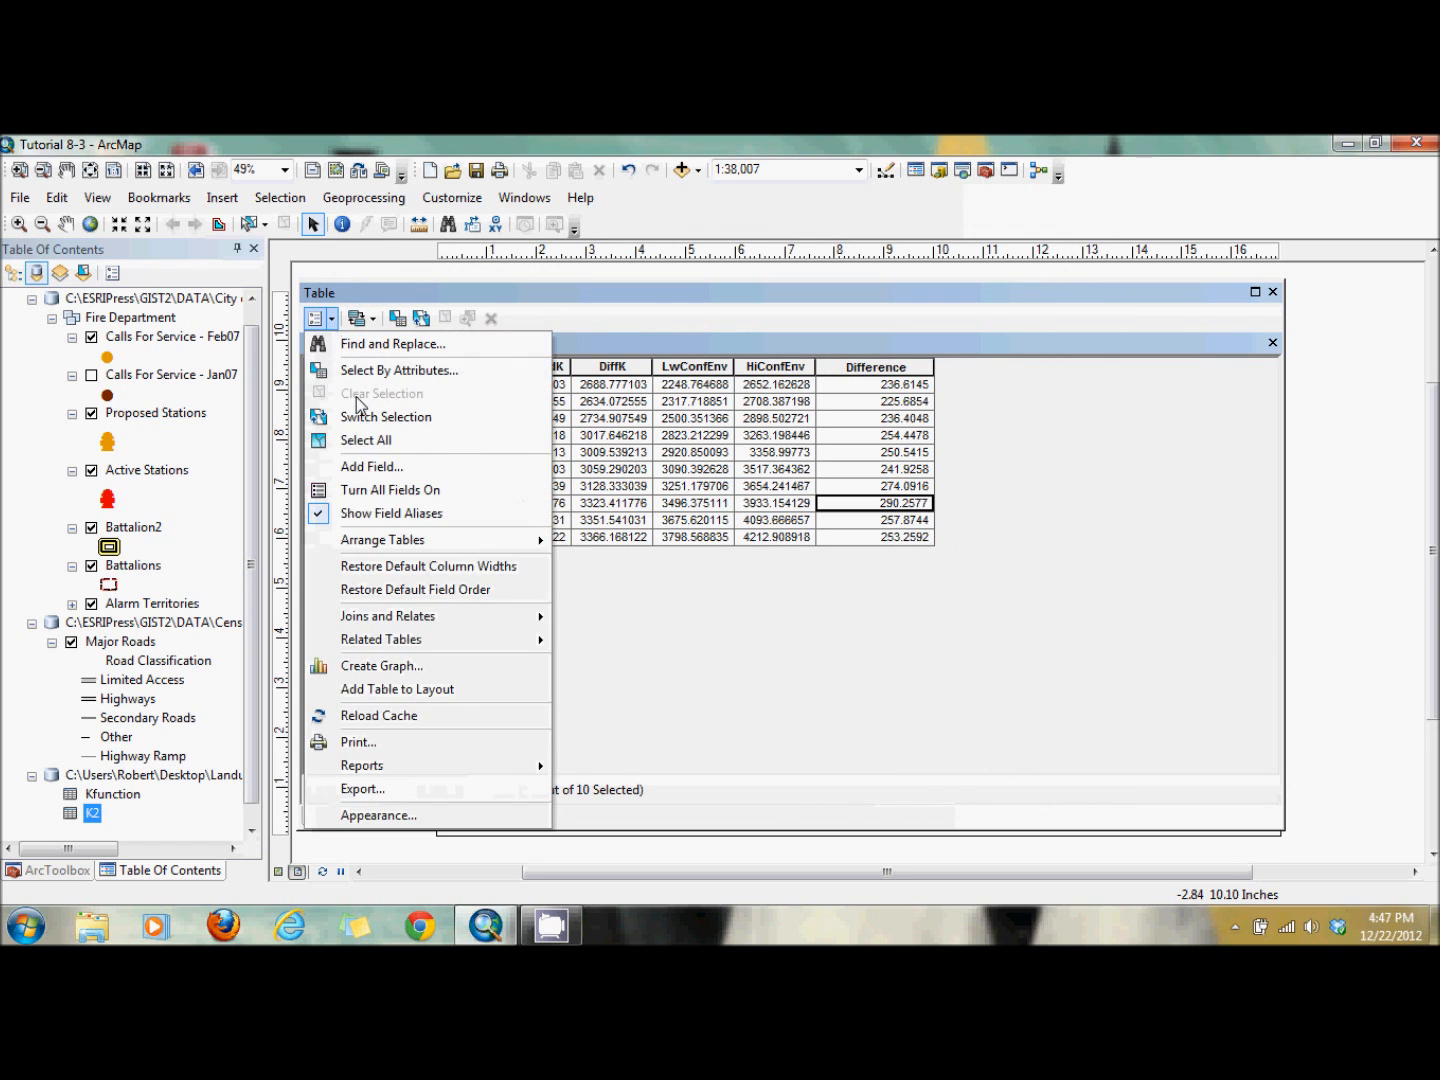
{"action": "left_click", "coordinate": [370, 466]}
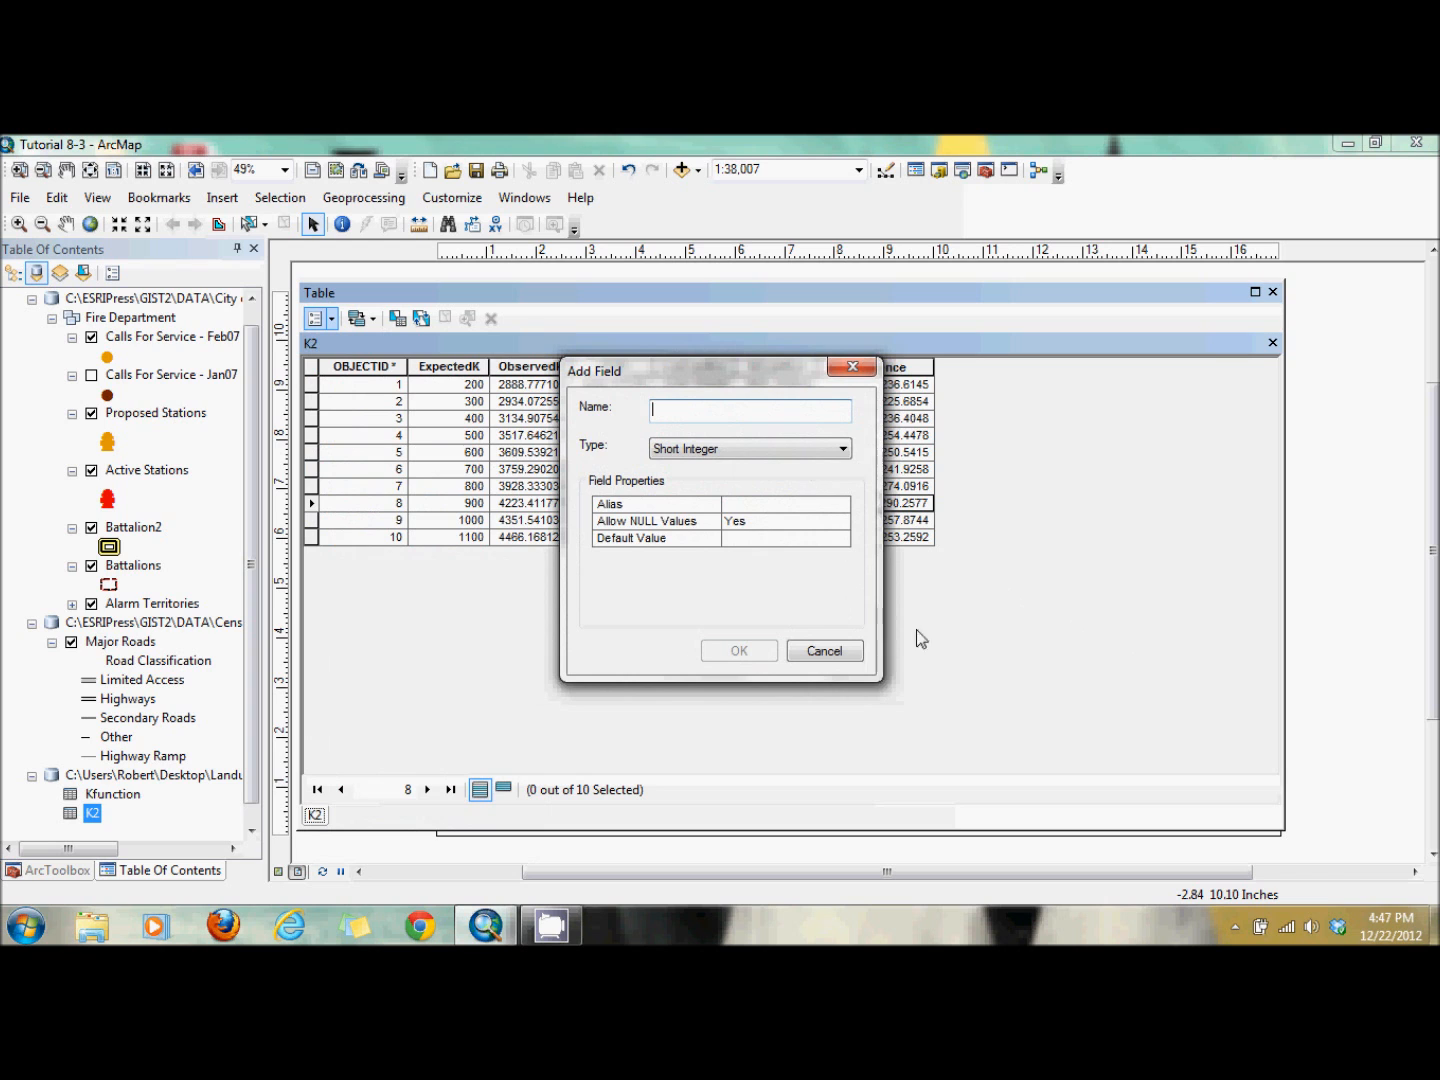
{"action": "left_click", "coordinate": [826, 651]}
- Start a new graph of the K2 table as a Vertical Line graph with Difference as the Y field
{"action": "left_click", "coordinate": [318, 319]}
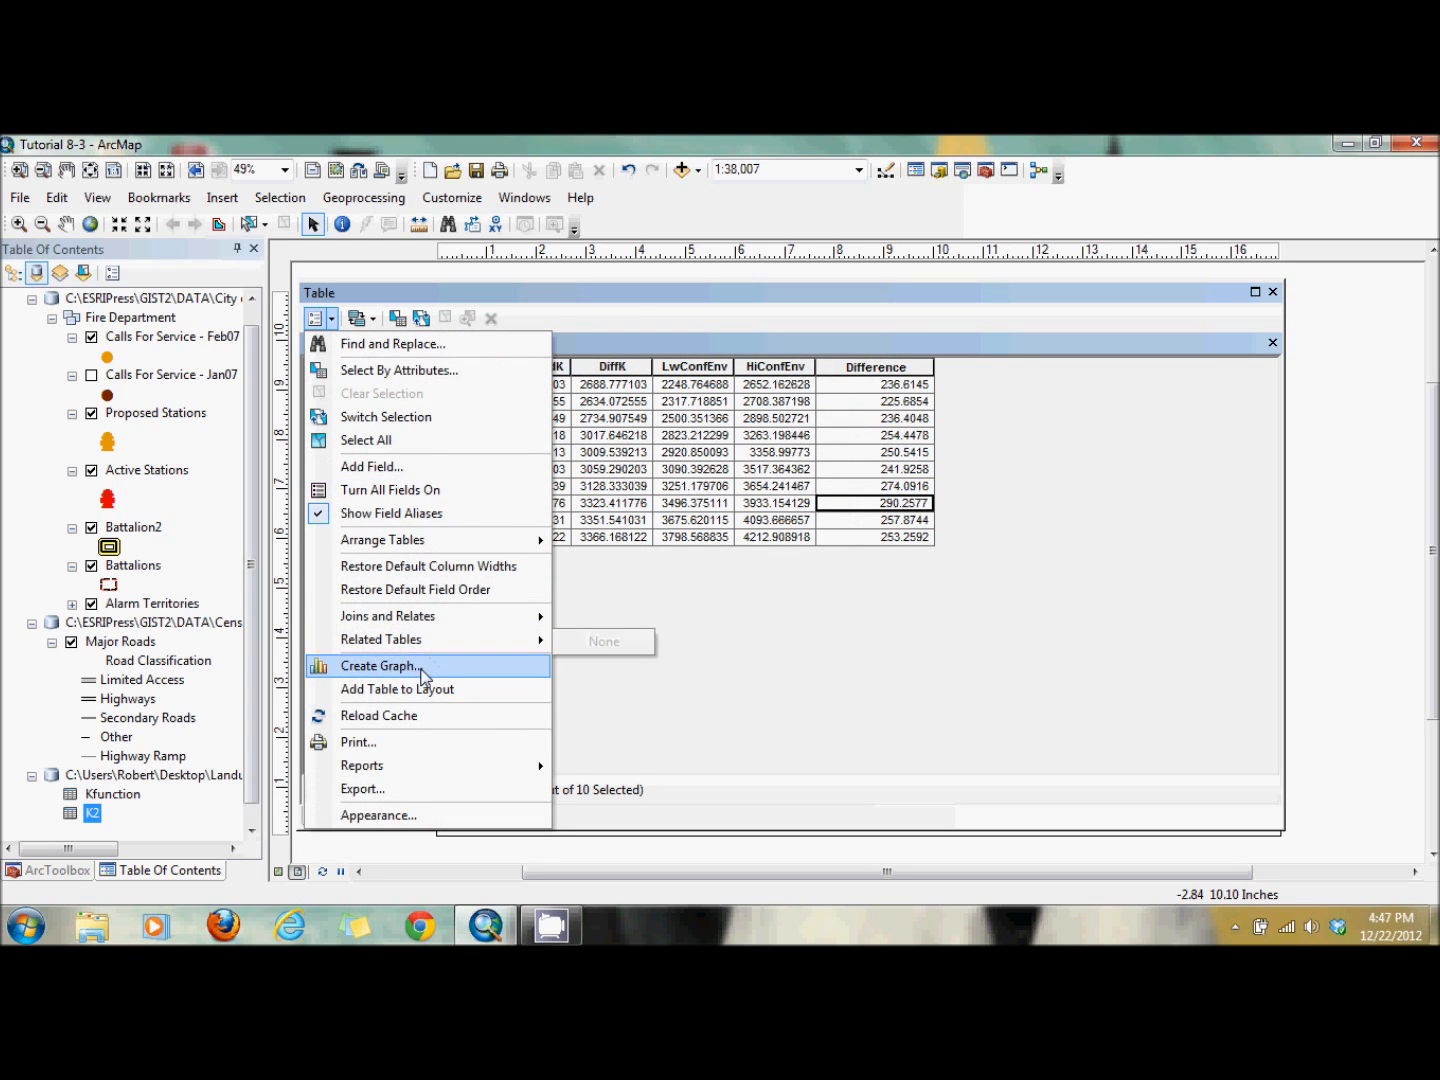
{"action": "left_click", "coordinate": [390, 666]}
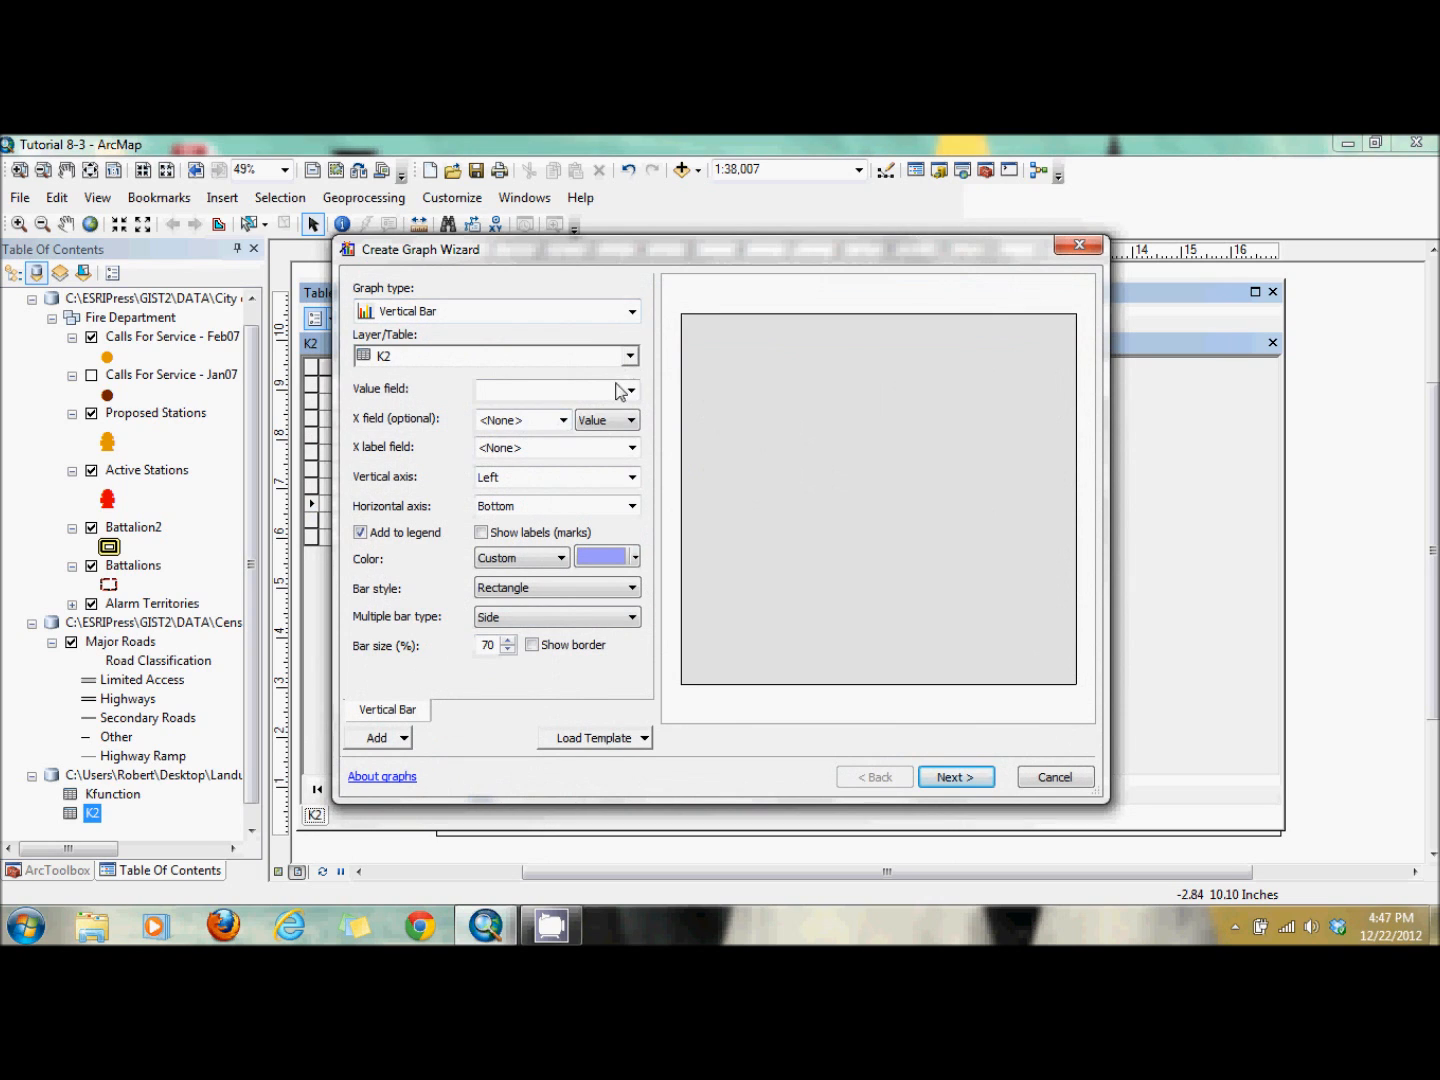
{"action": "left_click", "coordinate": [630, 391]}
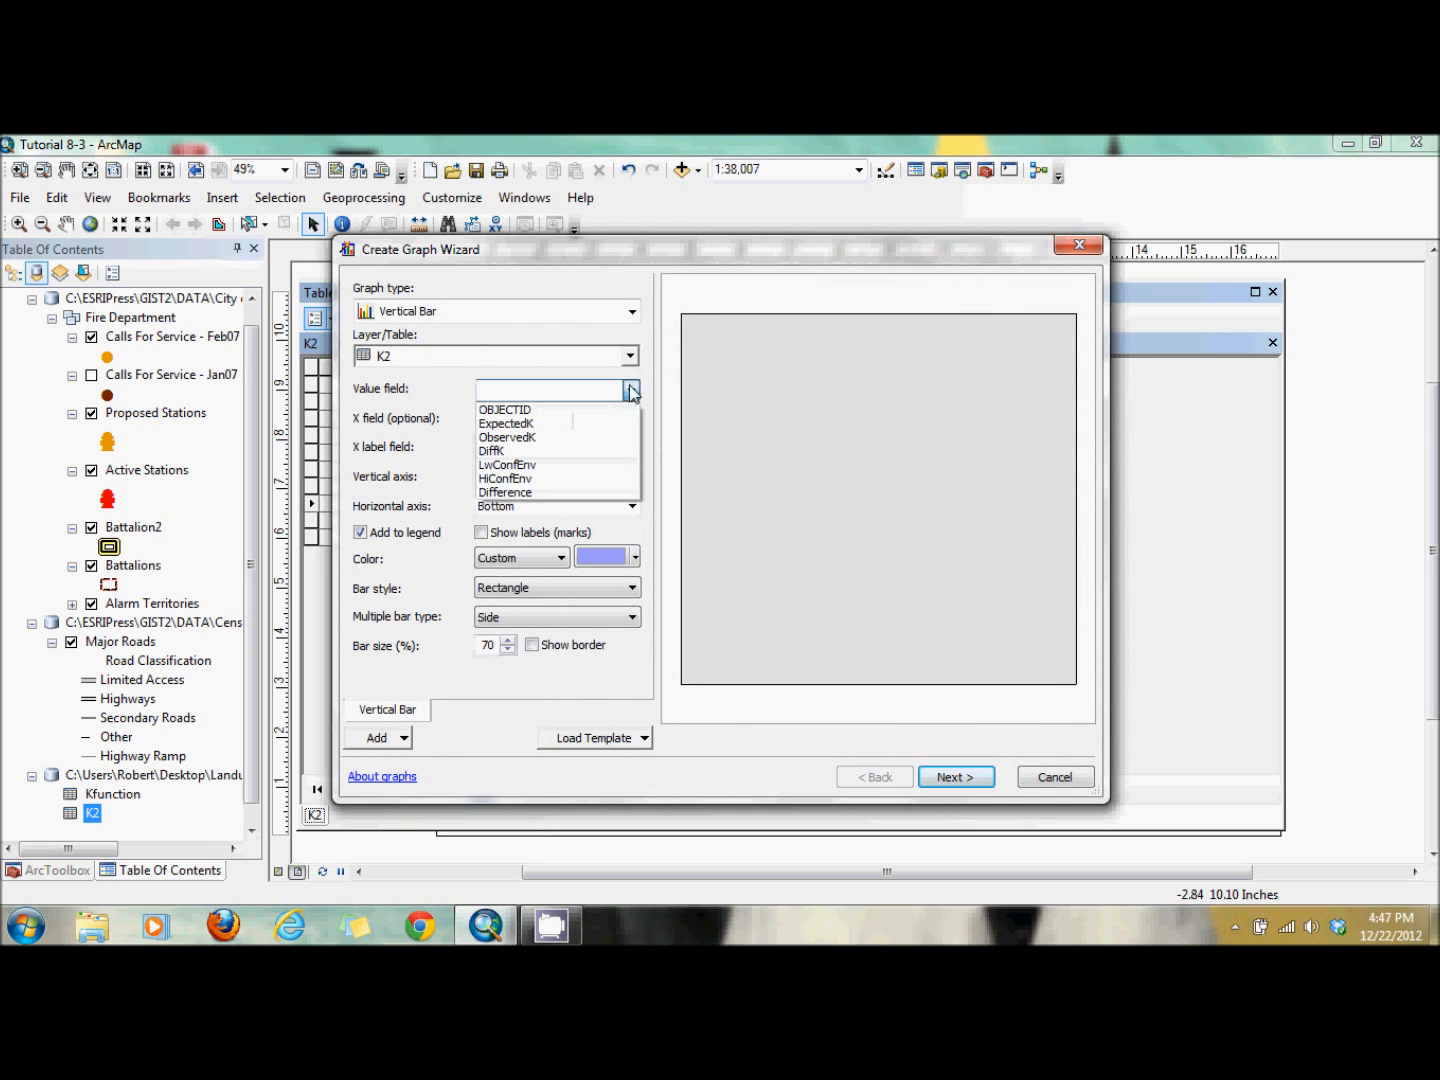
{"action": "left_click", "coordinate": [585, 452]}
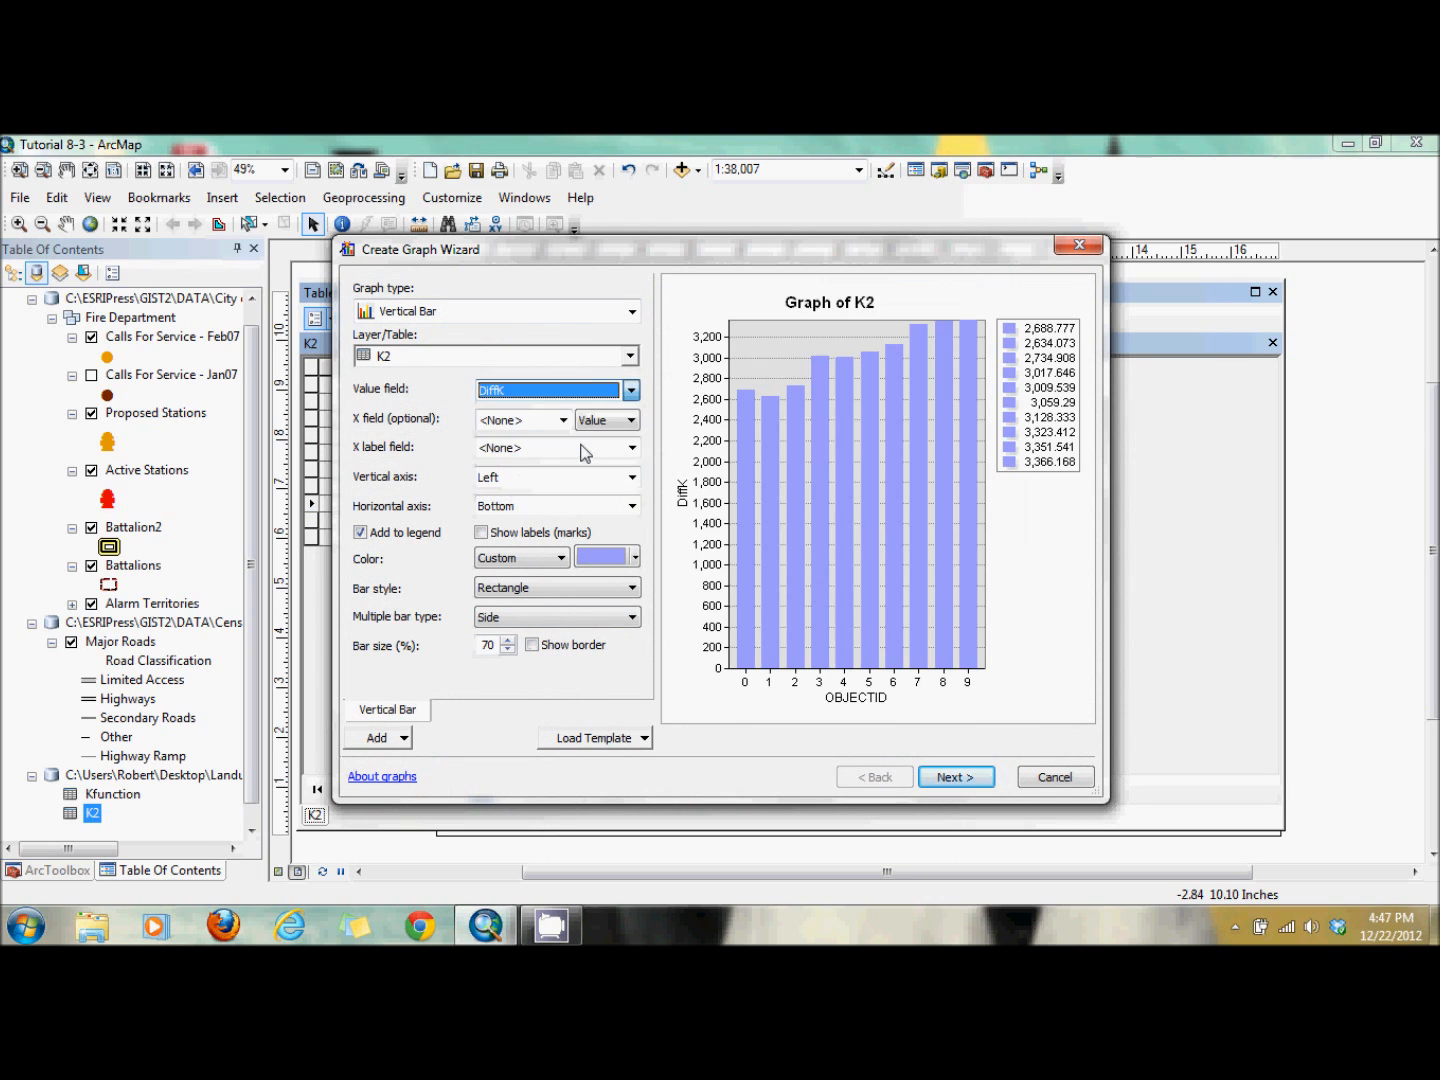
{"action": "left_click", "coordinate": [631, 312]}
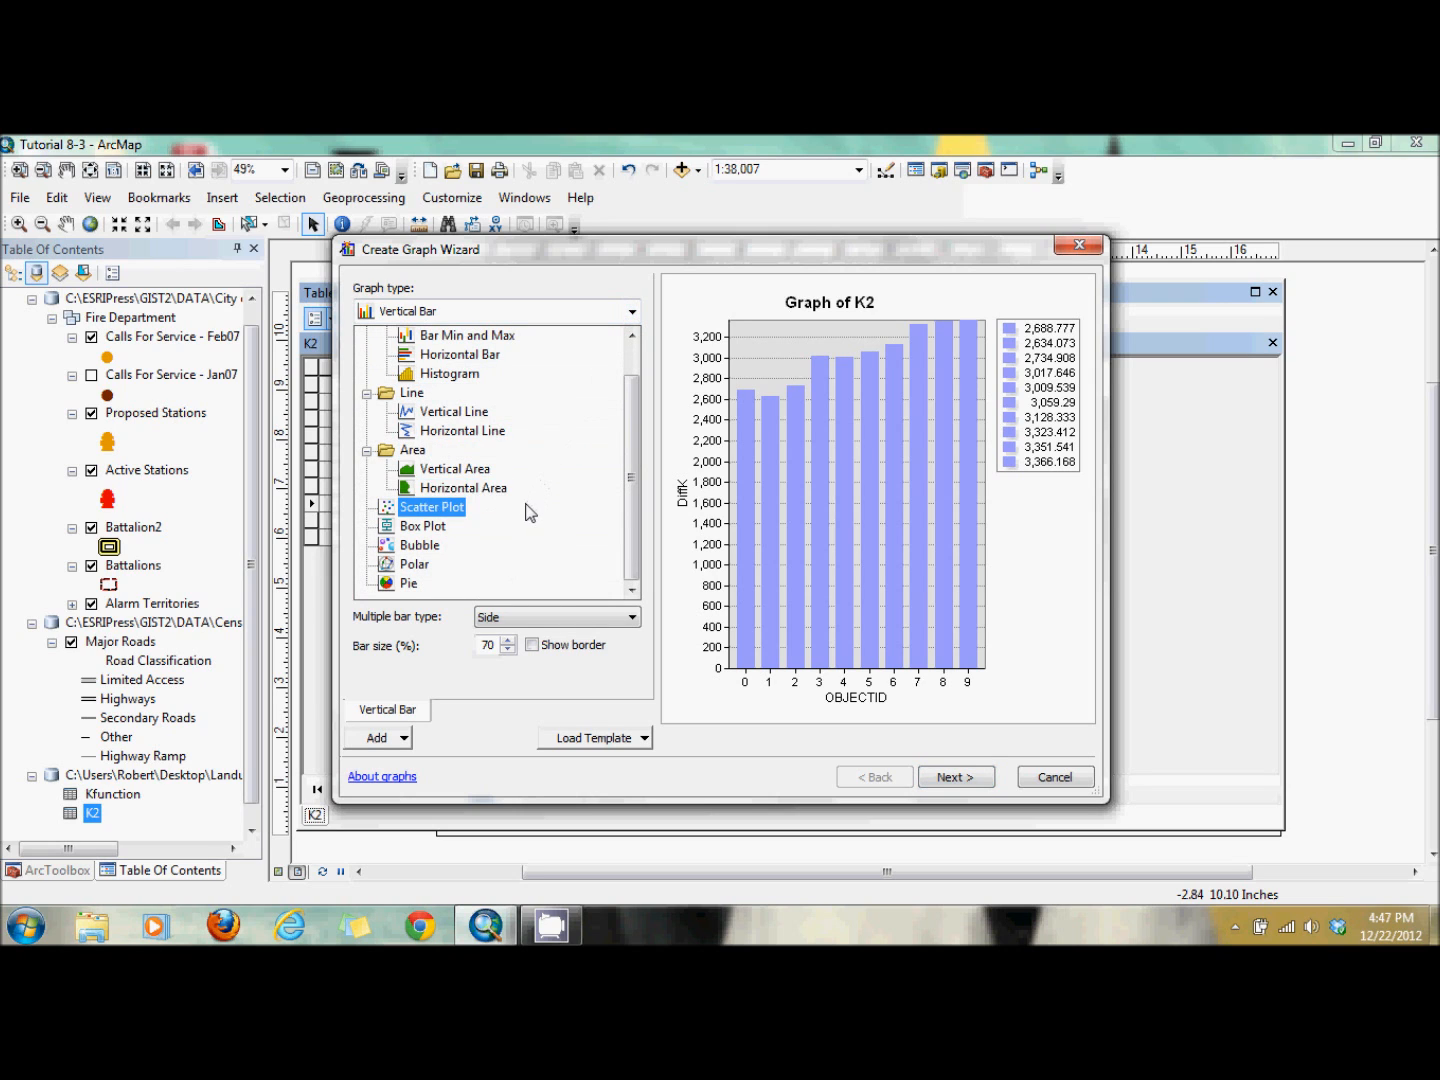
{"action": "left_click", "coordinate": [554, 419]}
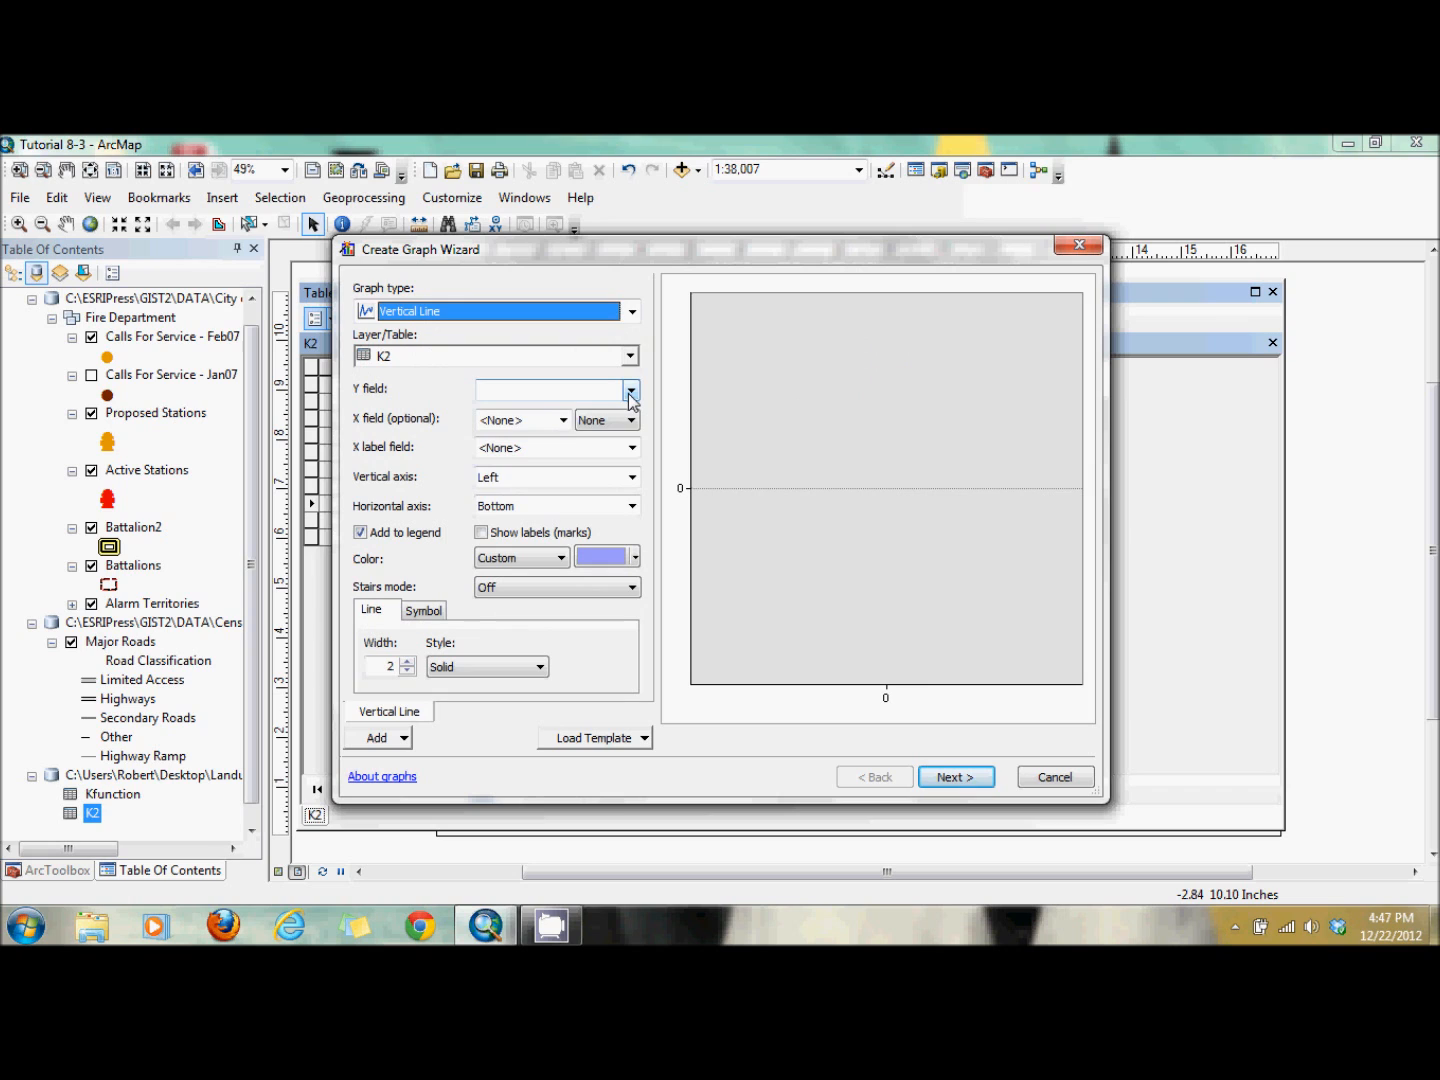
{"action": "left_click", "coordinate": [631, 391]}
{"action": "left_click", "coordinate": [551, 500]}
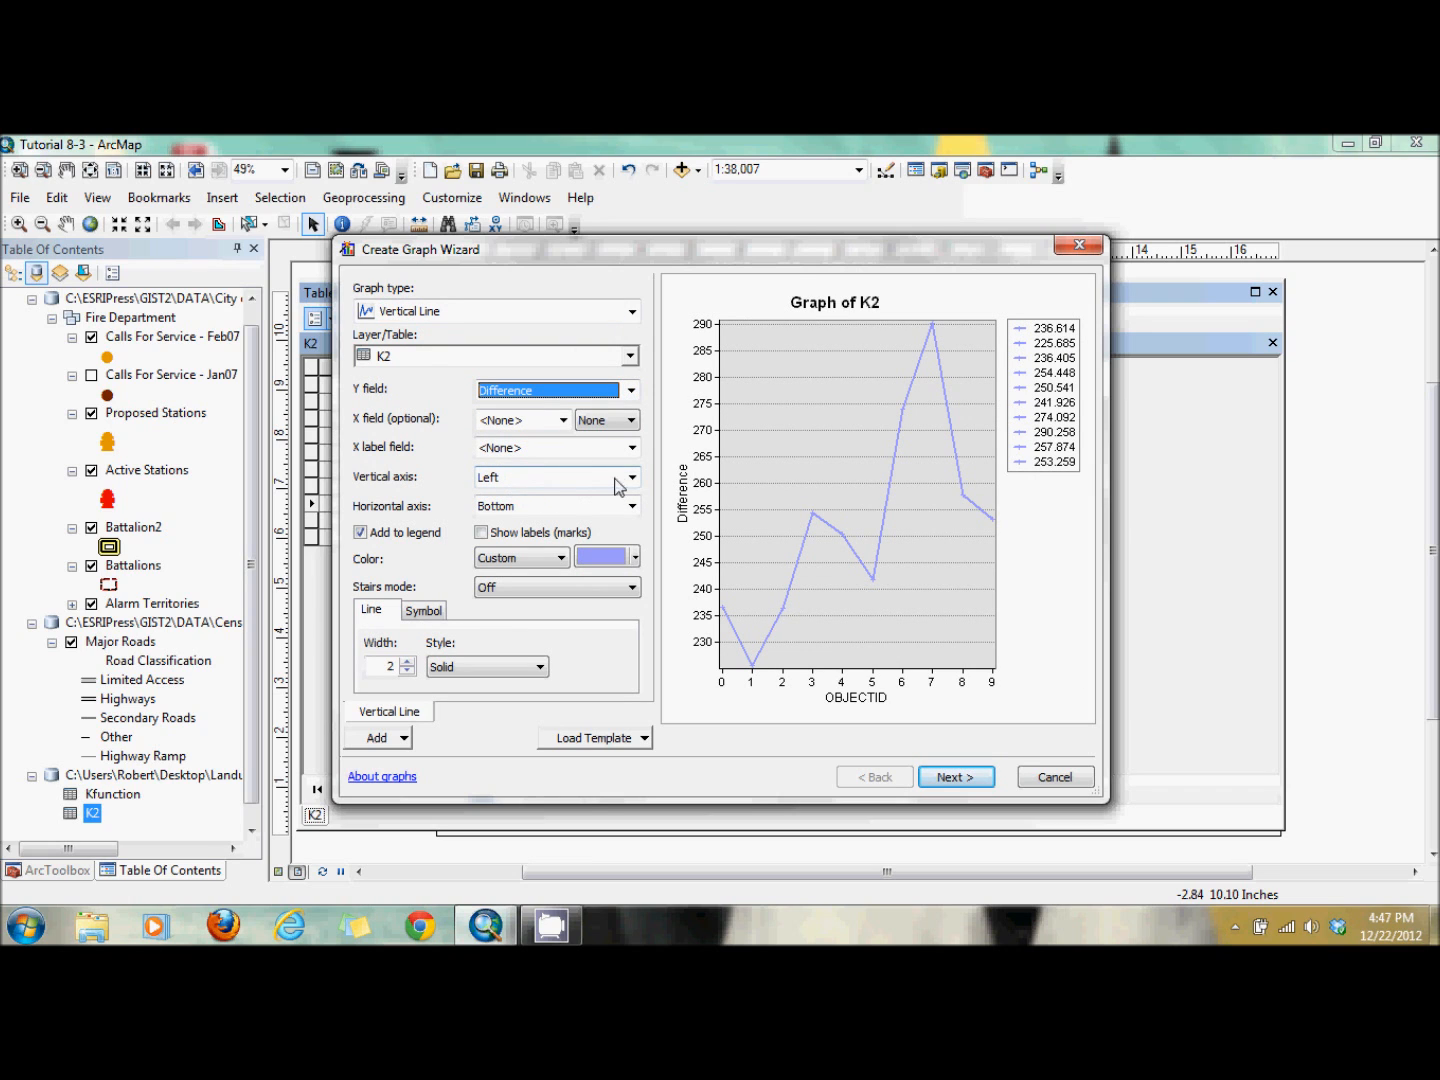
- Set HiConfEnv as the X label field for the K2 Difference graph
{"action": "left_click", "coordinate": [632, 446]}
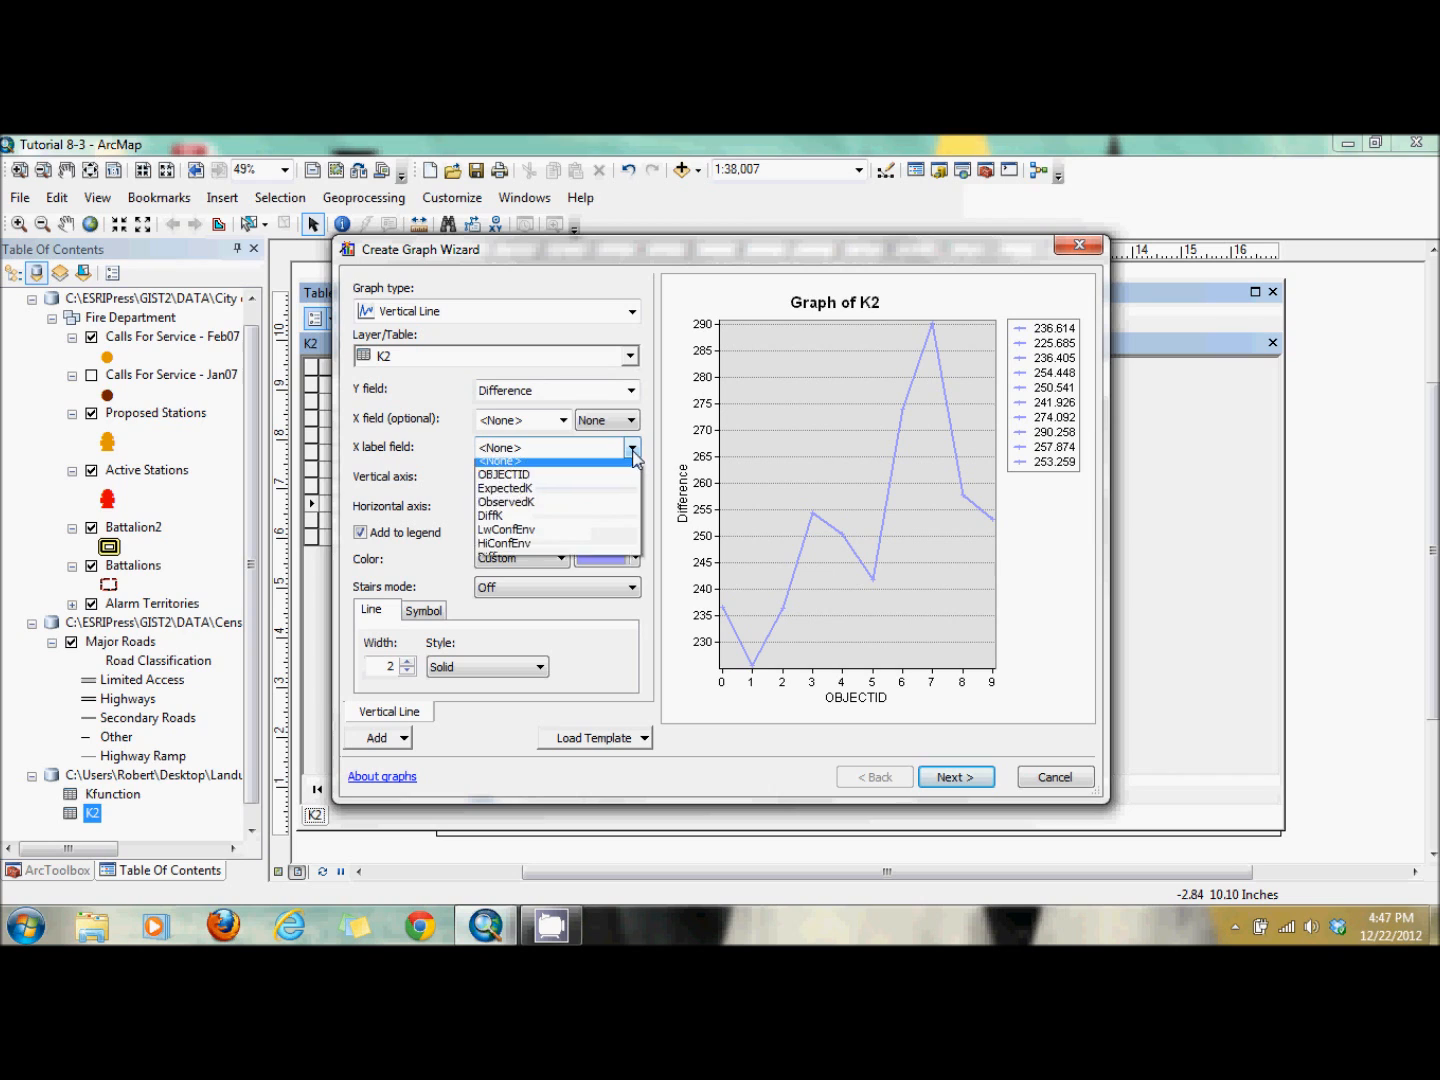
{"action": "left_click", "coordinate": [574, 550]}
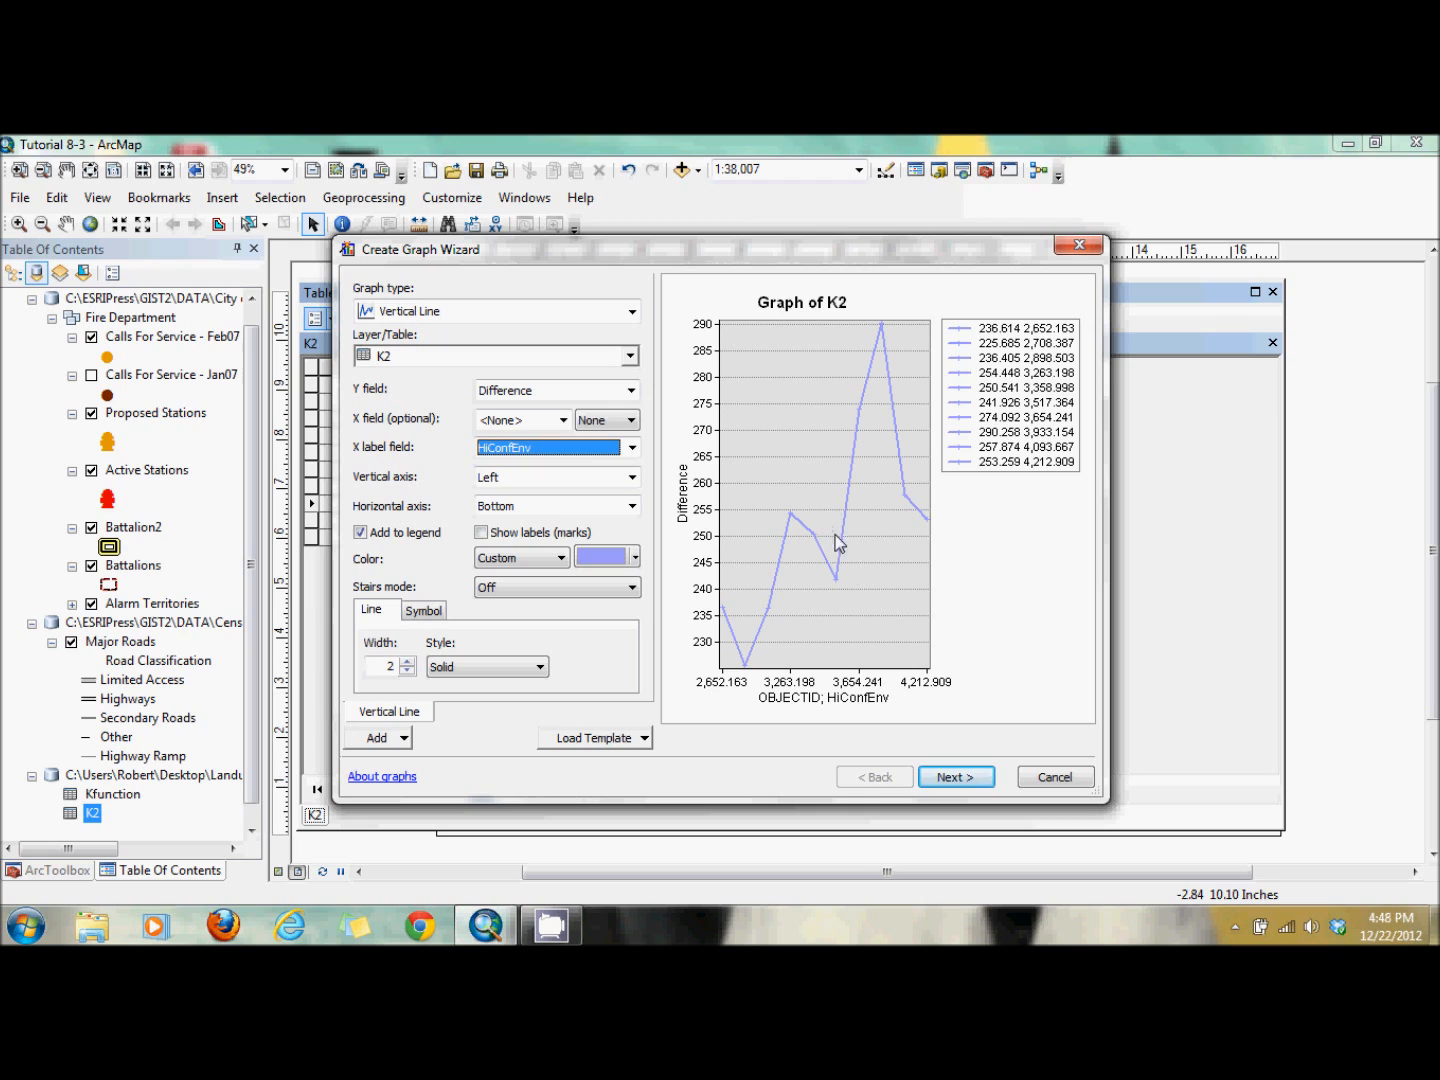
{"action": "left_click", "coordinate": [589, 391]}
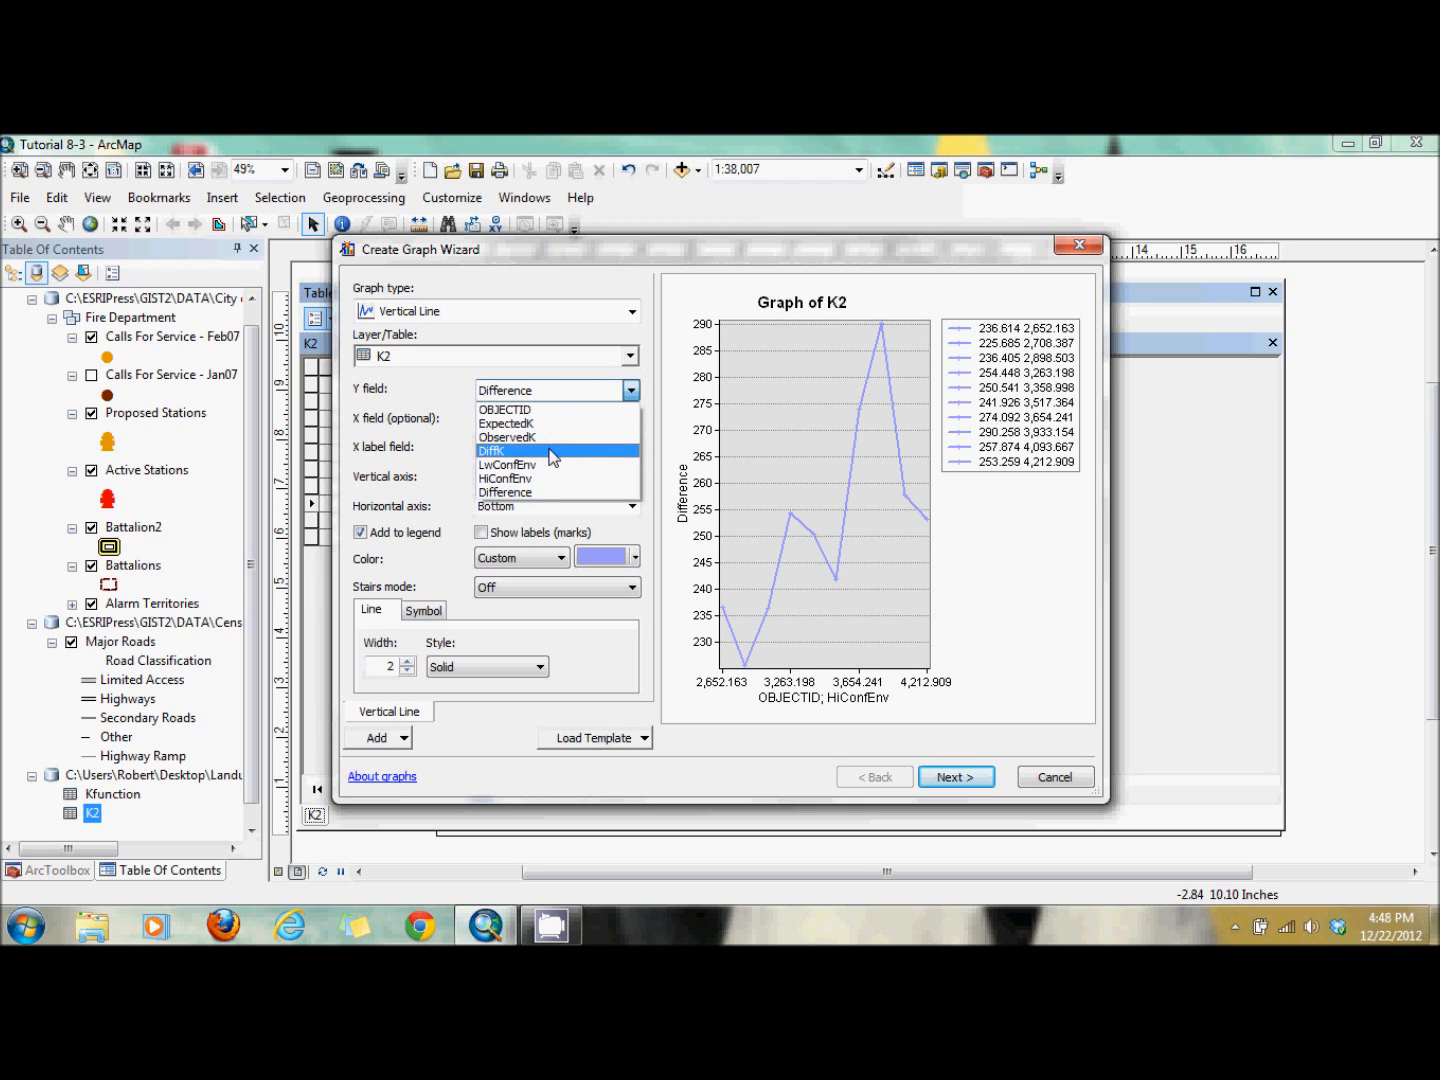
{"action": "left_click", "coordinate": [554, 452]}
{"action": "left_click", "coordinate": [583, 397]}
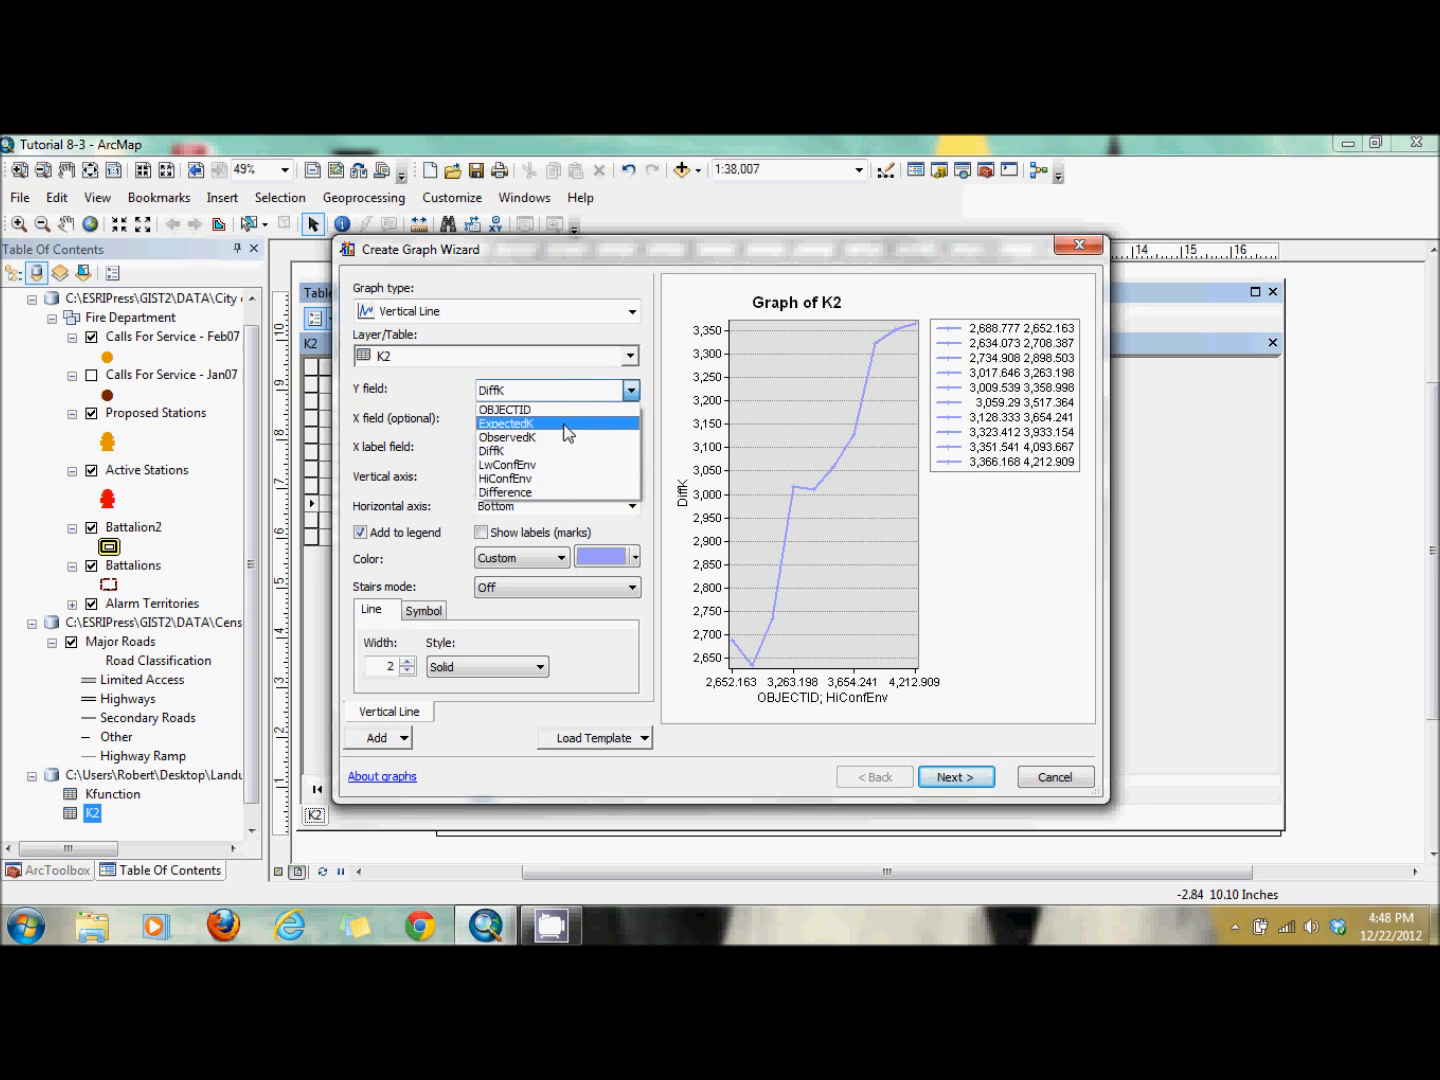
{"action": "left_click", "coordinate": [553, 494]}
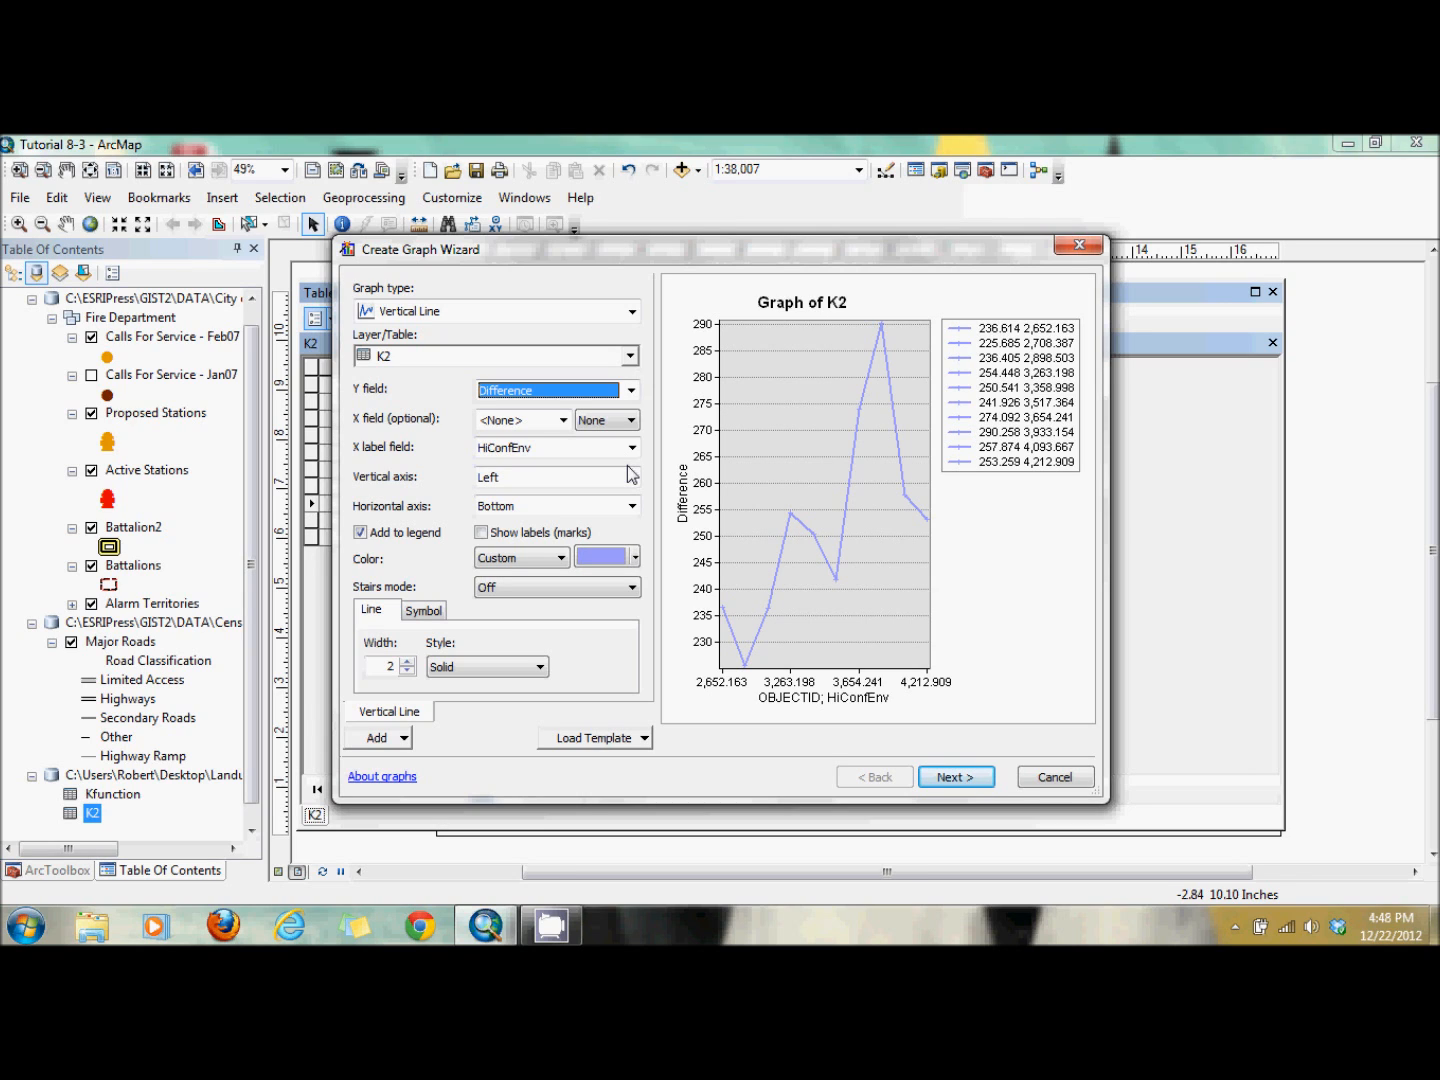
- Finish the K2 graph, add it to the layout, and close the graph and attribute table windows
{"action": "left_click", "coordinate": [958, 777]}
{"action": "left_click", "coordinate": [957, 777]}
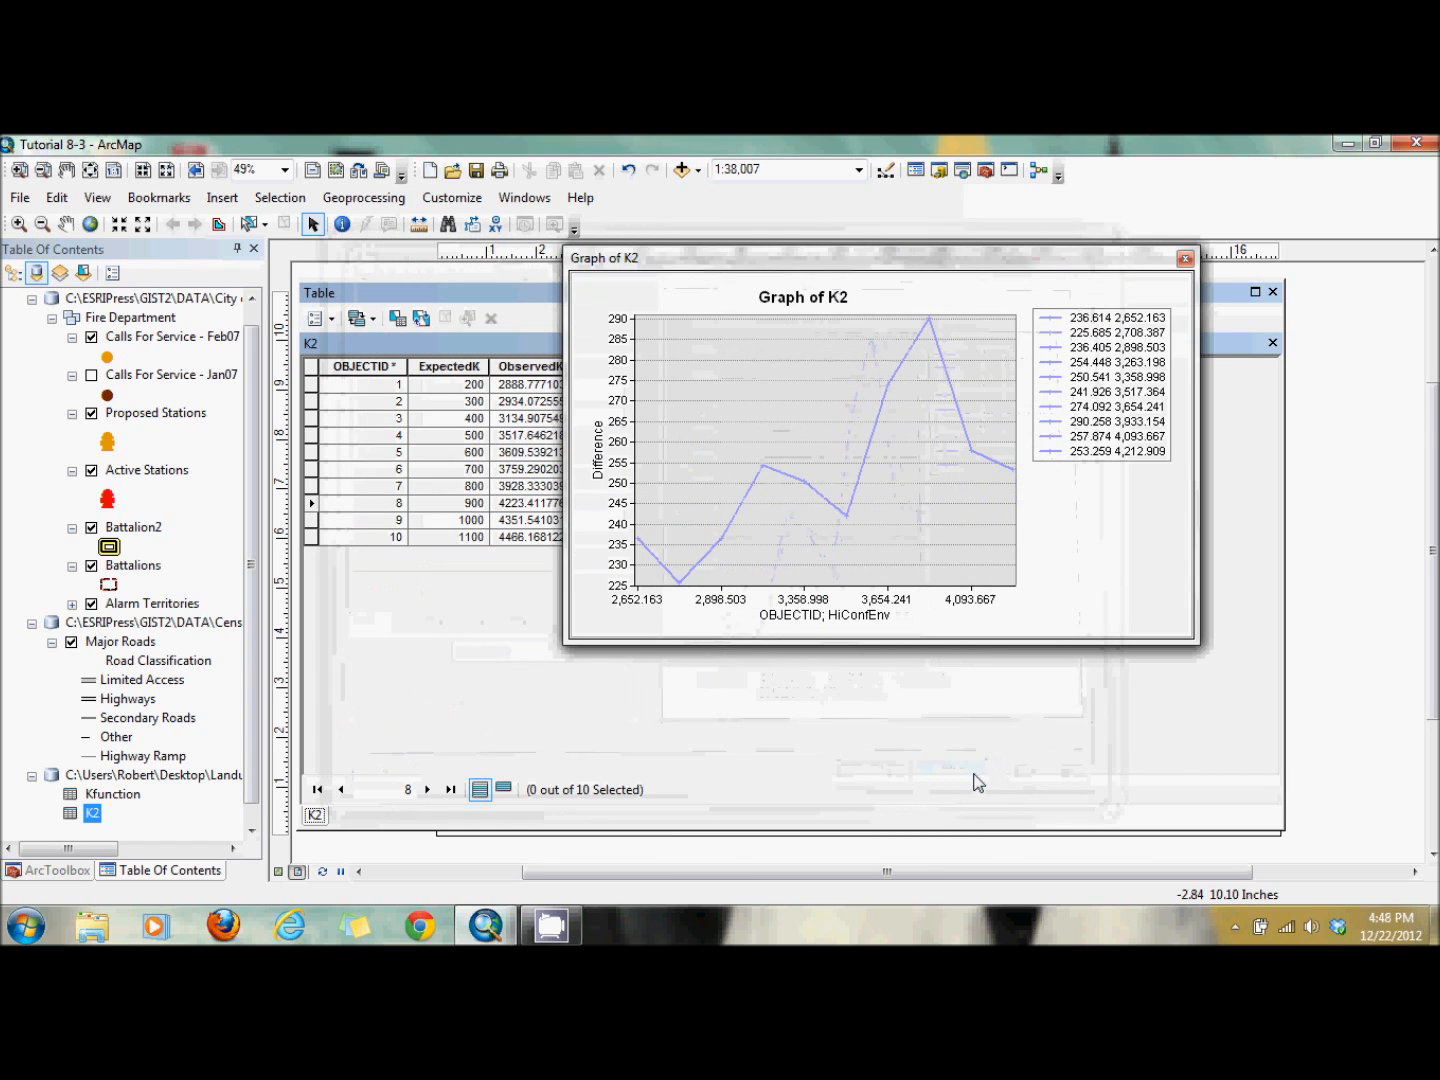
{"action": "right_click", "coordinate": [1060, 267]}
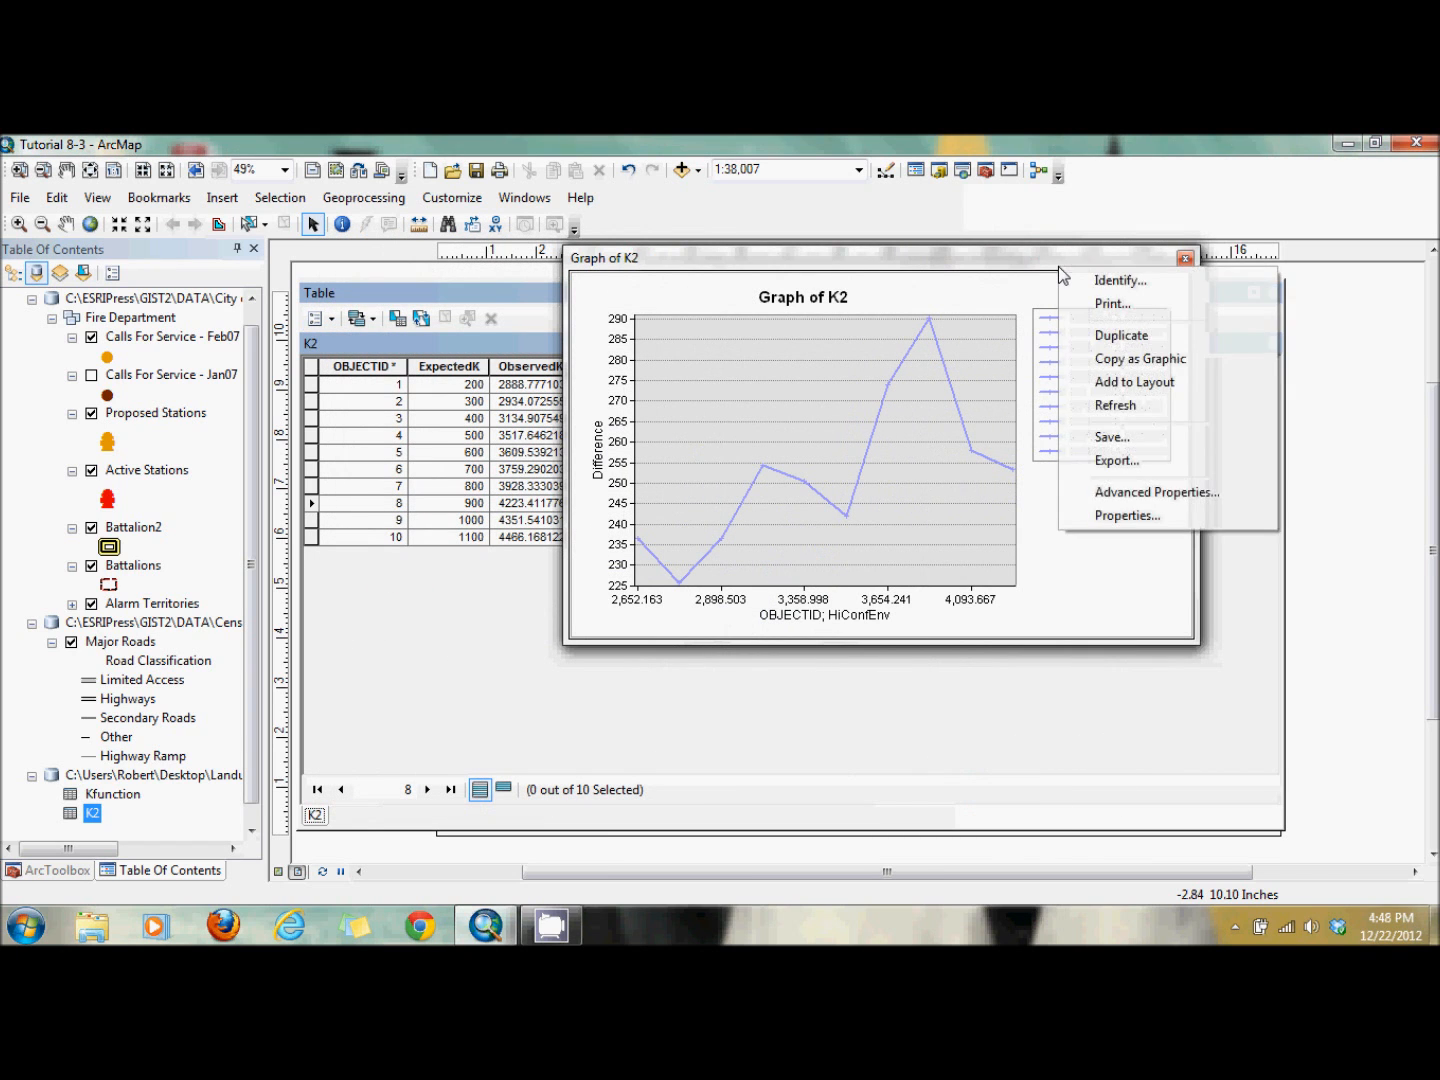
{"action": "left_click", "coordinate": [1126, 402]}
{"action": "left_click", "coordinate": [1185, 259]}
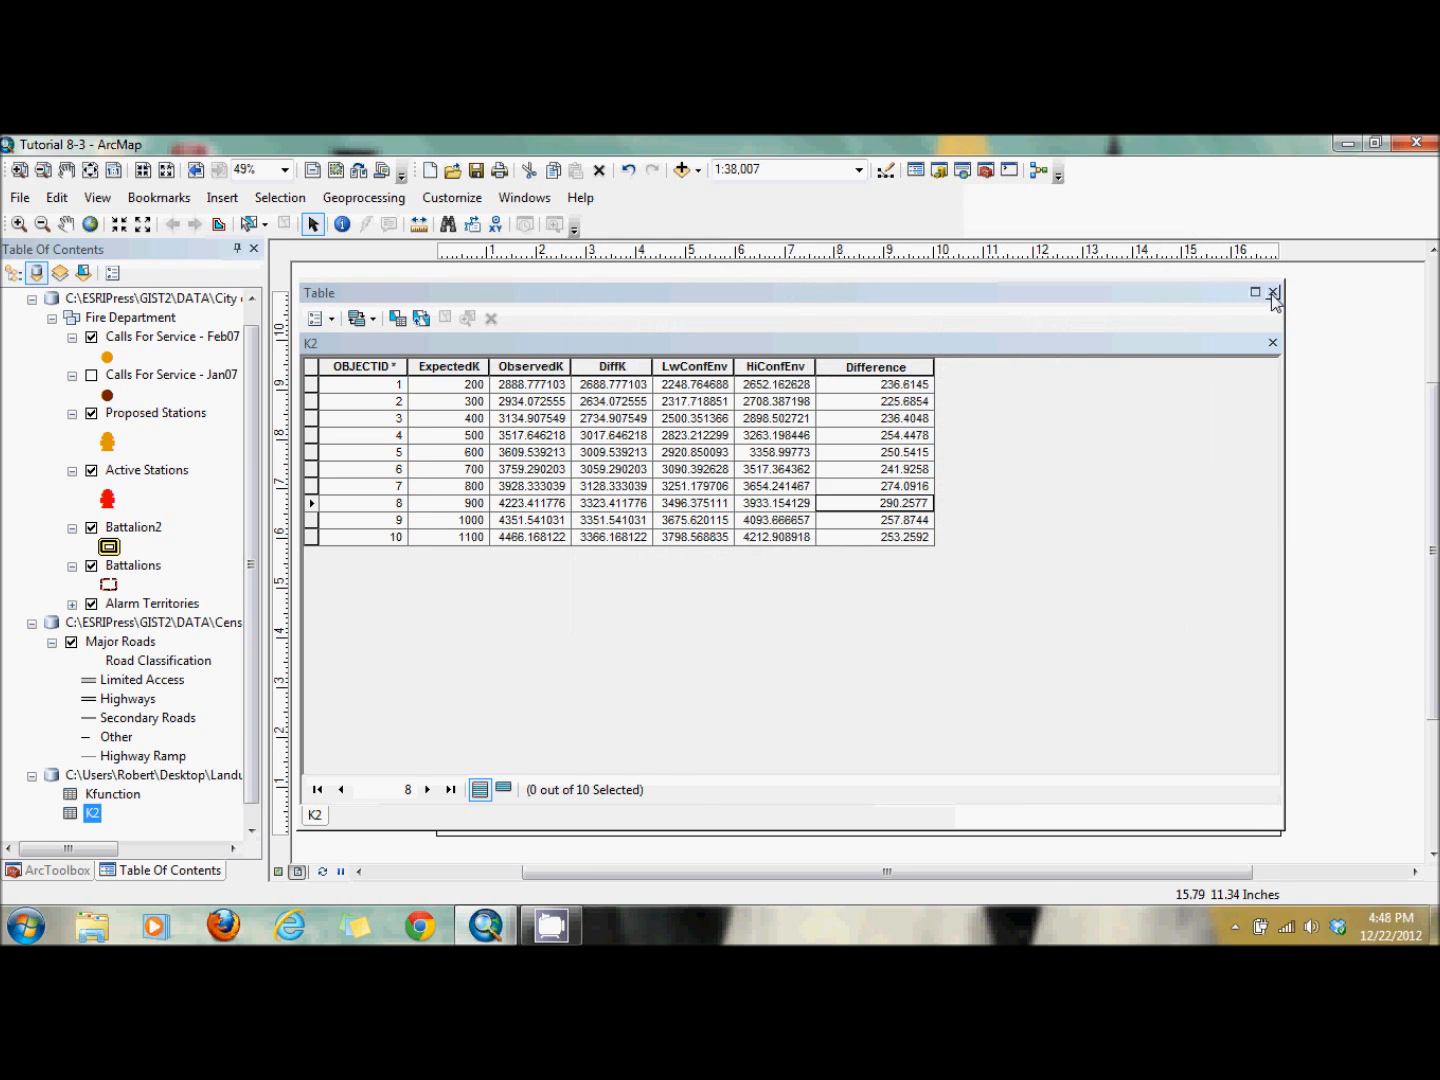
{"action": "left_click", "coordinate": [1274, 292]}
- Move the new K2 graph directly above the earlier graph beside the map and shrink it to match that graph's width
{"action": "key", "text": "ctrl+v"}
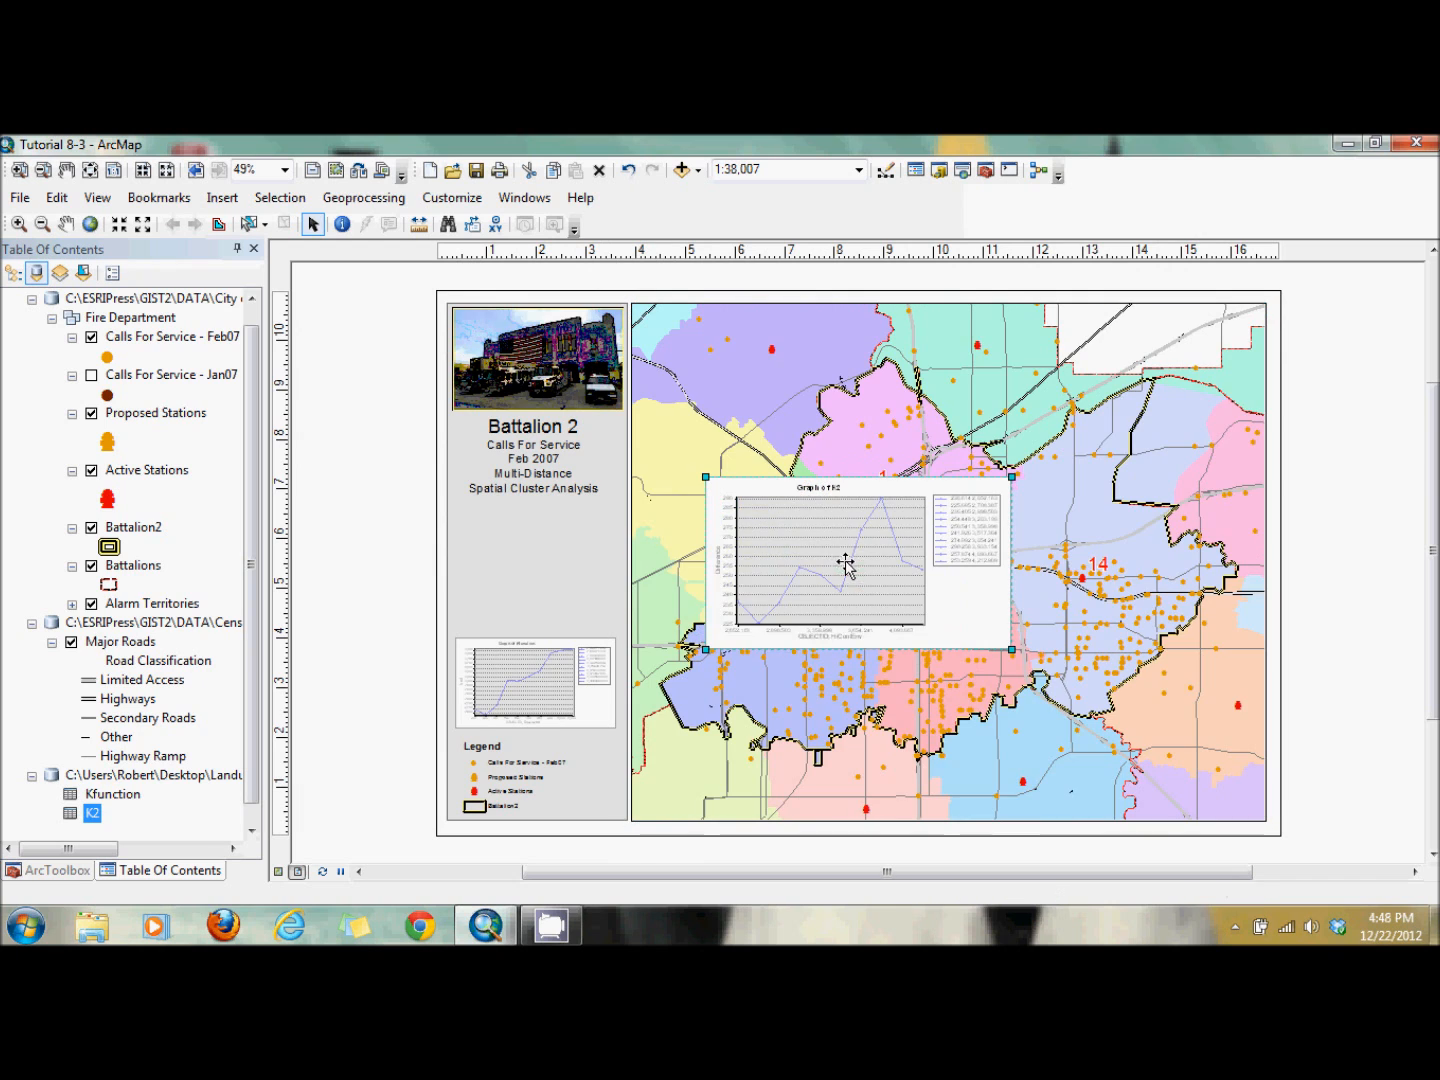
{"action": "left_click_drag", "start_coordinate": [868, 562], "coordinate": [617, 545]}
{"action": "left_click_drag", "start_coordinate": [761, 460], "coordinate": [617, 519]}
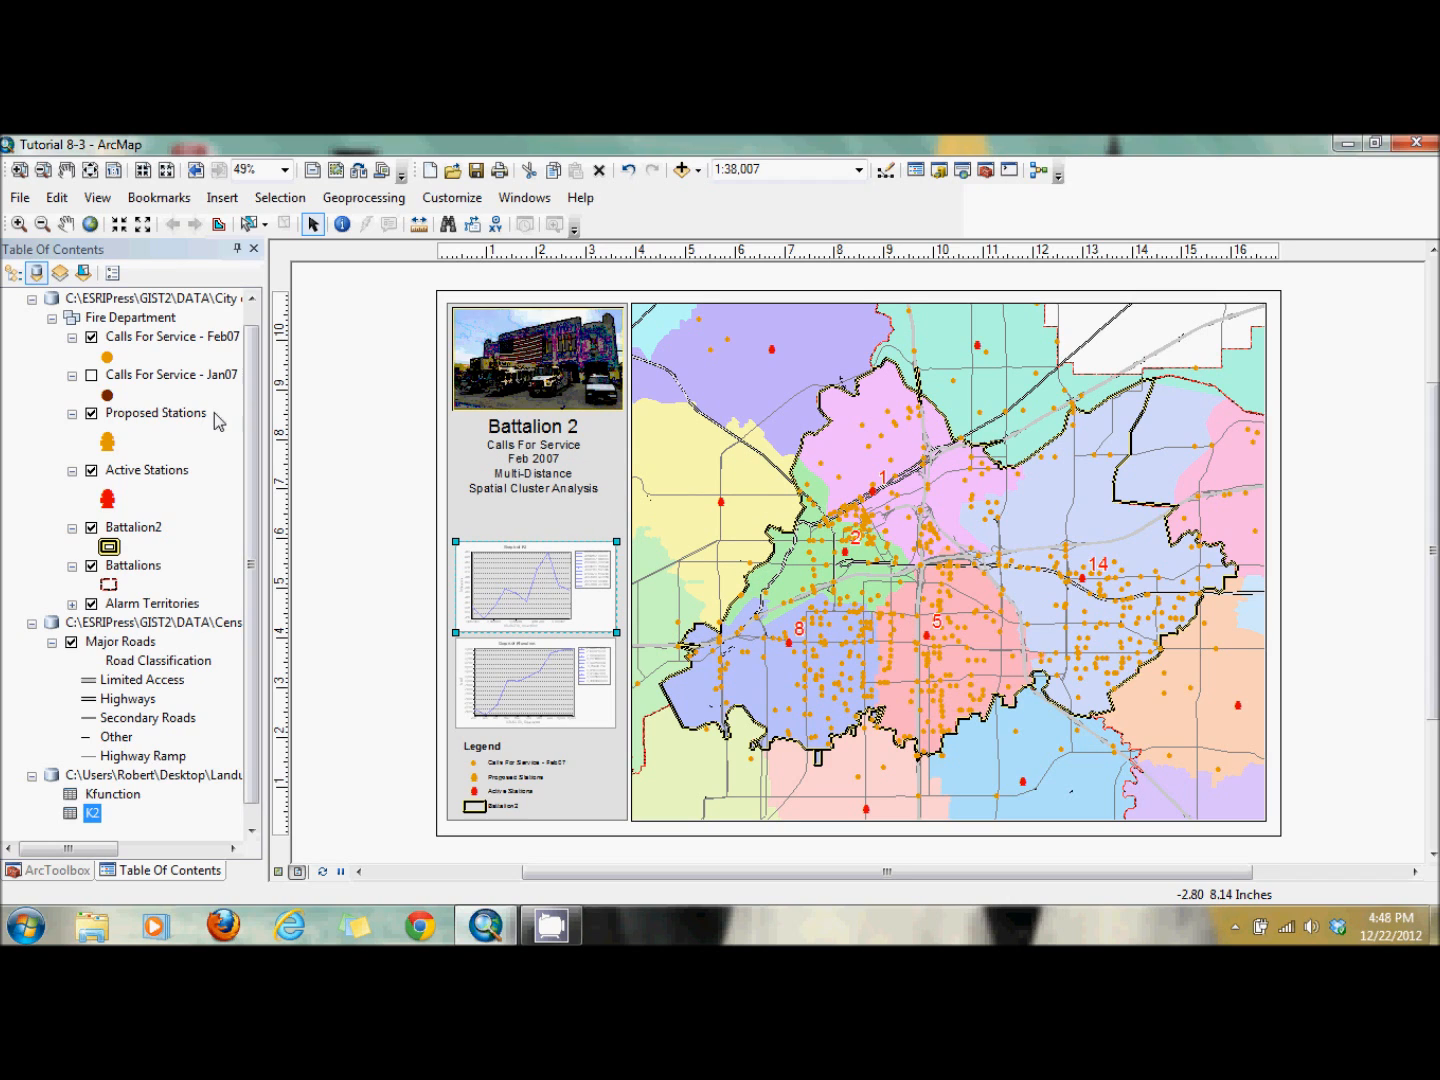
- Zoom the layout in on the two stacked graphs to compare them
{"action": "left_click", "coordinate": [19, 168]}
{"action": "left_click_drag", "start_coordinate": [397, 508], "coordinate": [680, 767]}
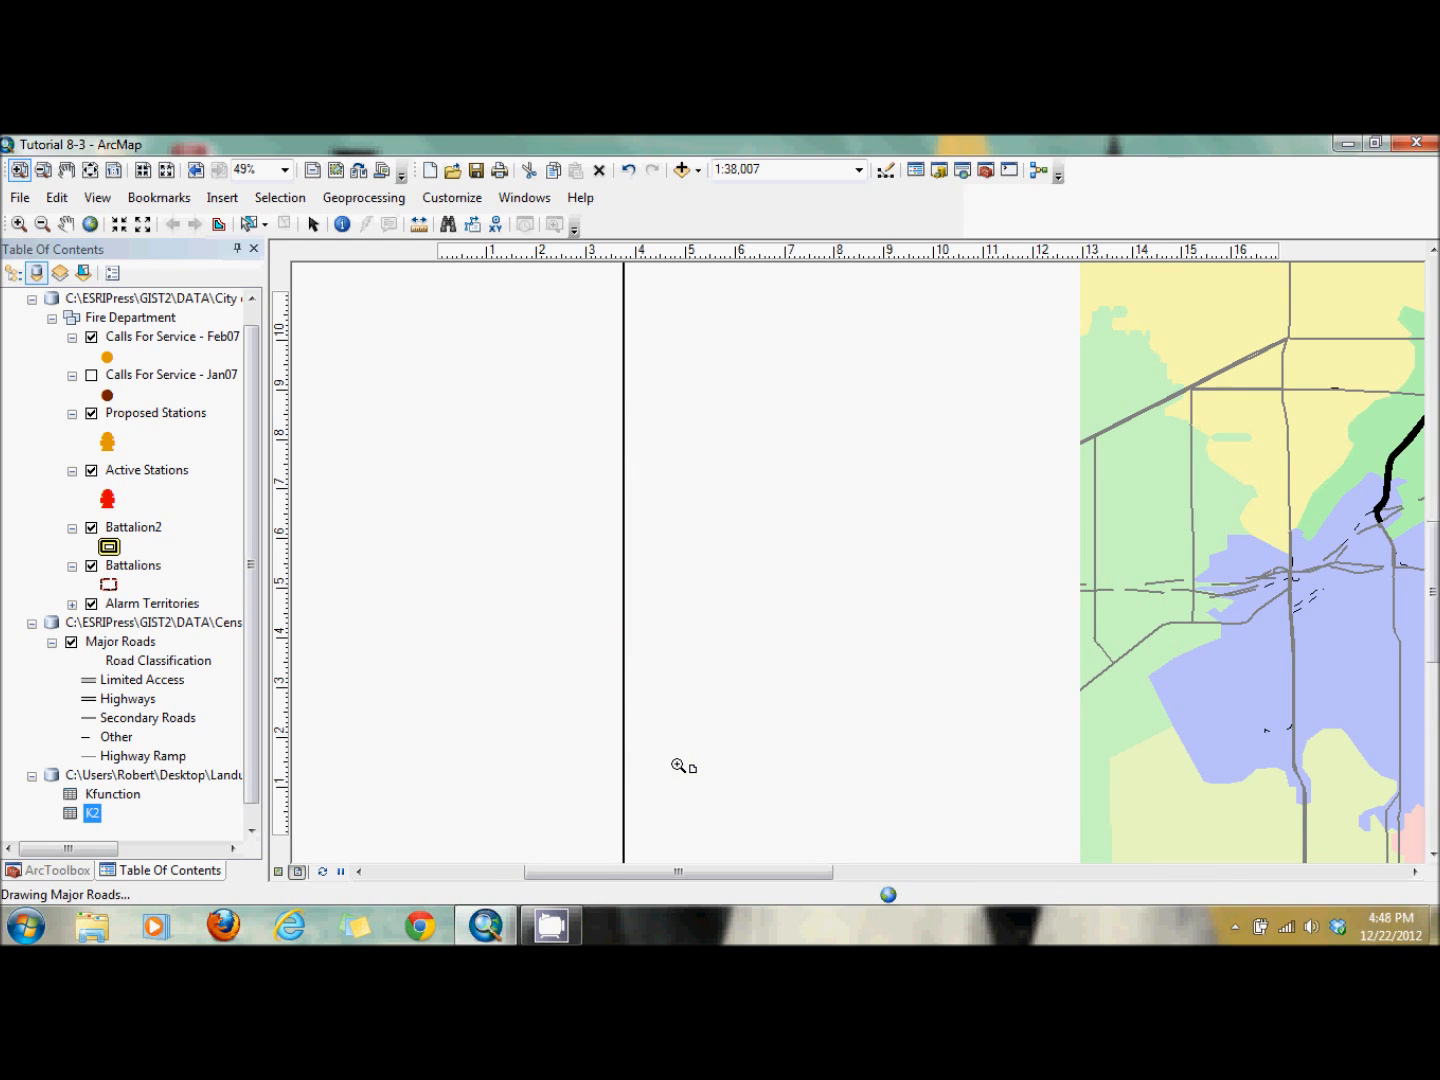